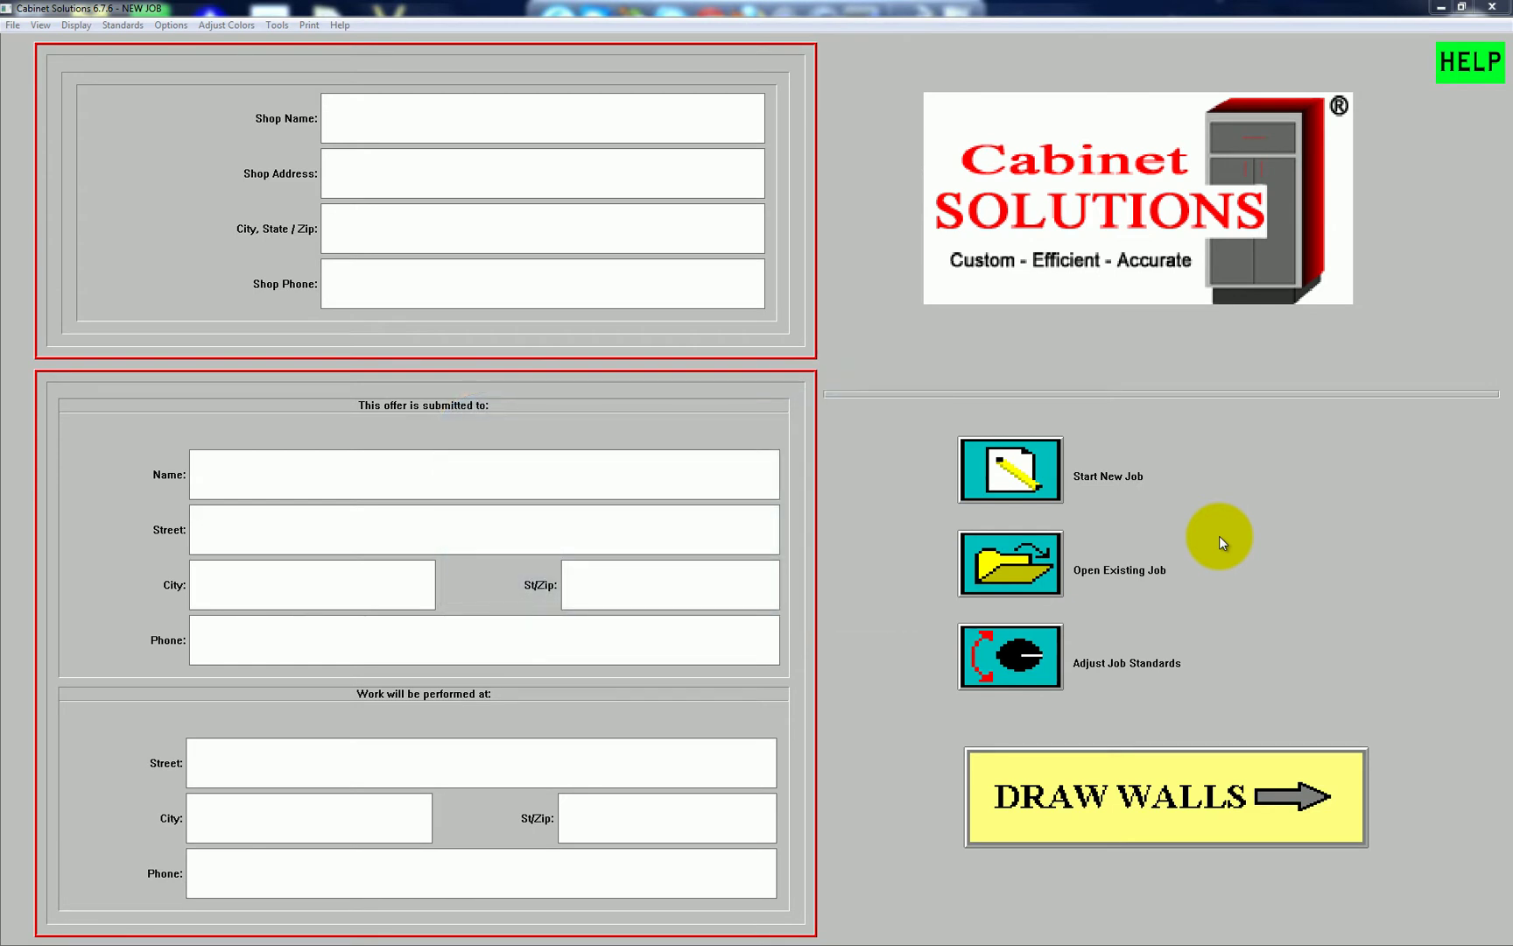
Draw a horizontal 100-inch wall along the top of the room
{"action": "left_click", "coordinate": [1129, 793]}
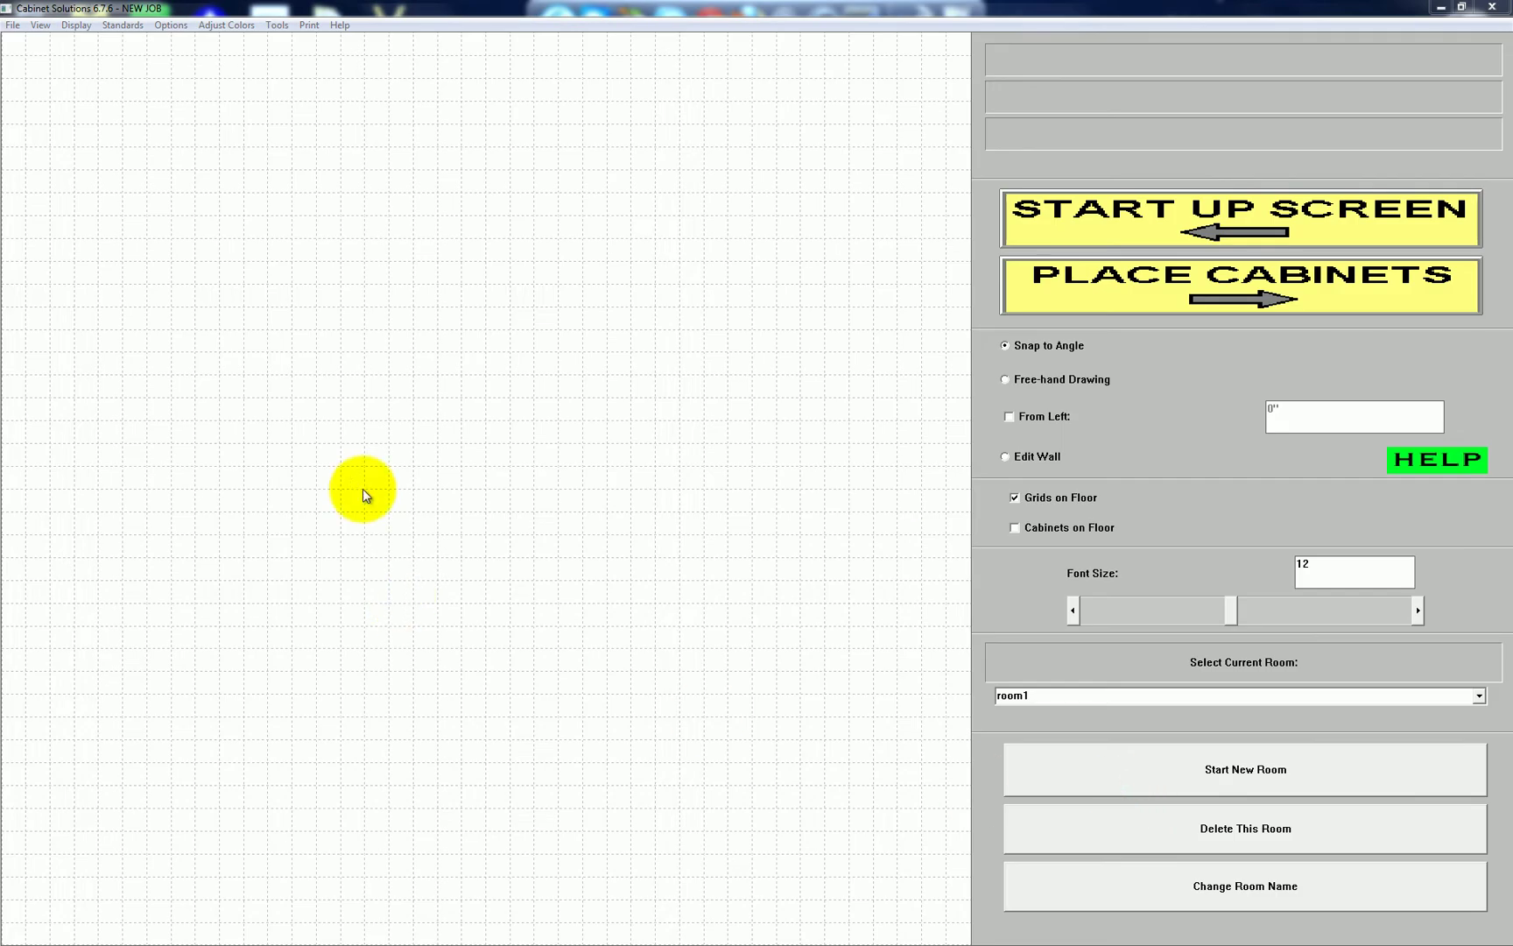
{"action": "left_click", "coordinate": [264, 333]}
{"action": "left_click", "coordinate": [450, 344]}
{"action": "type", "text": "100"}
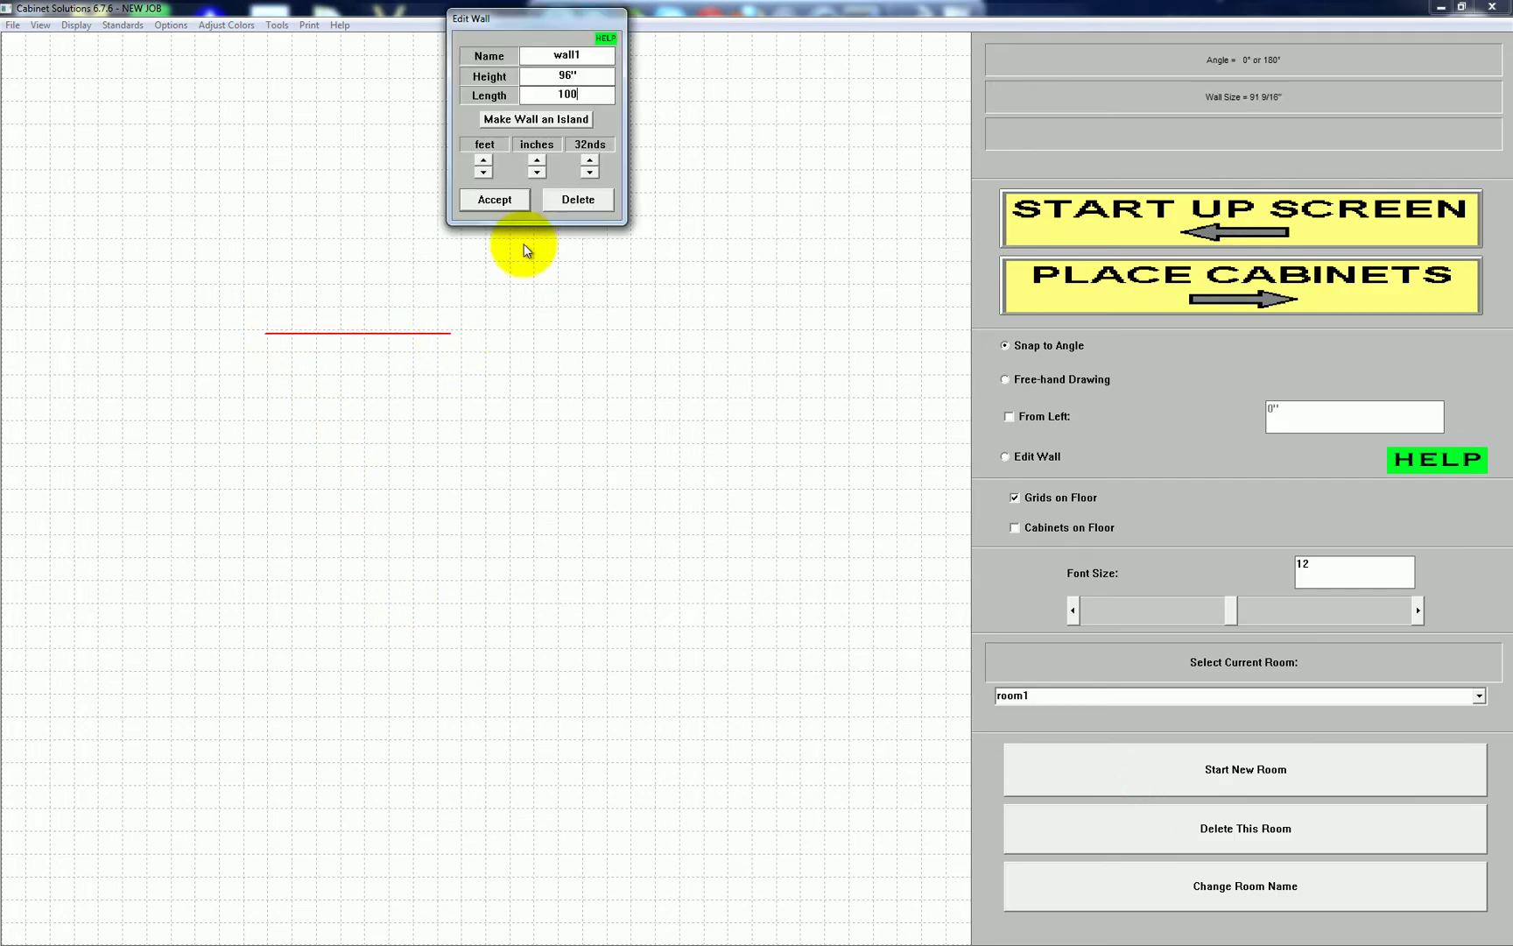
{"action": "left_click", "coordinate": [493, 203]}
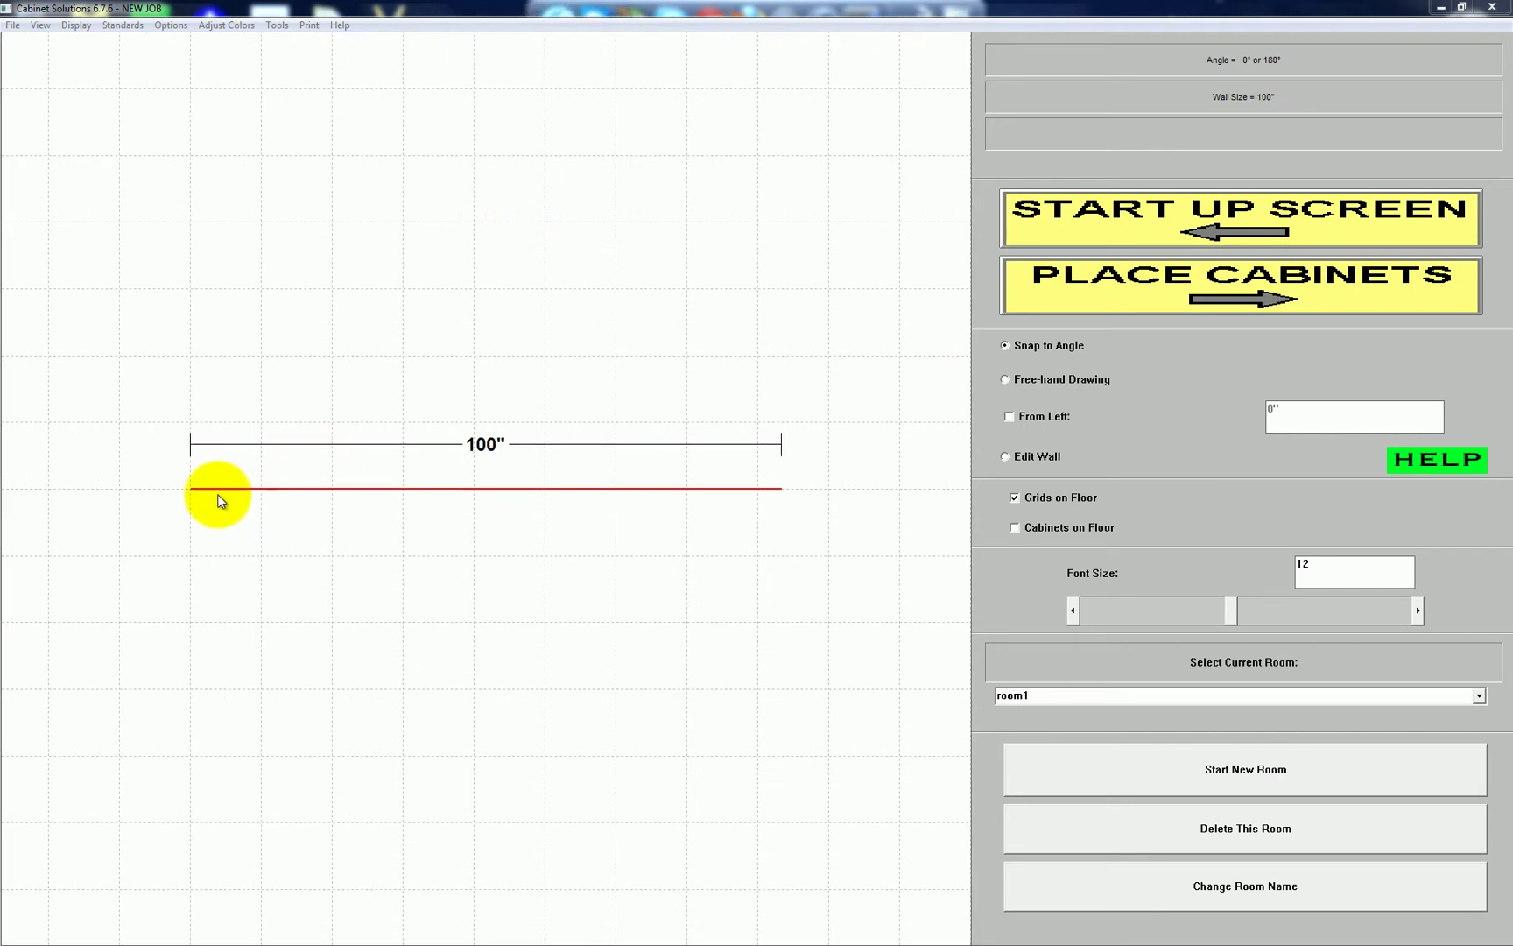
Draw a second 100-inch wall running down from its left end to form the corner
{"action": "left_click", "coordinate": [188, 489]}
{"action": "left_click", "coordinate": [185, 604]}
{"action": "type", "text": "100"}
{"action": "key", "text": "Return"}
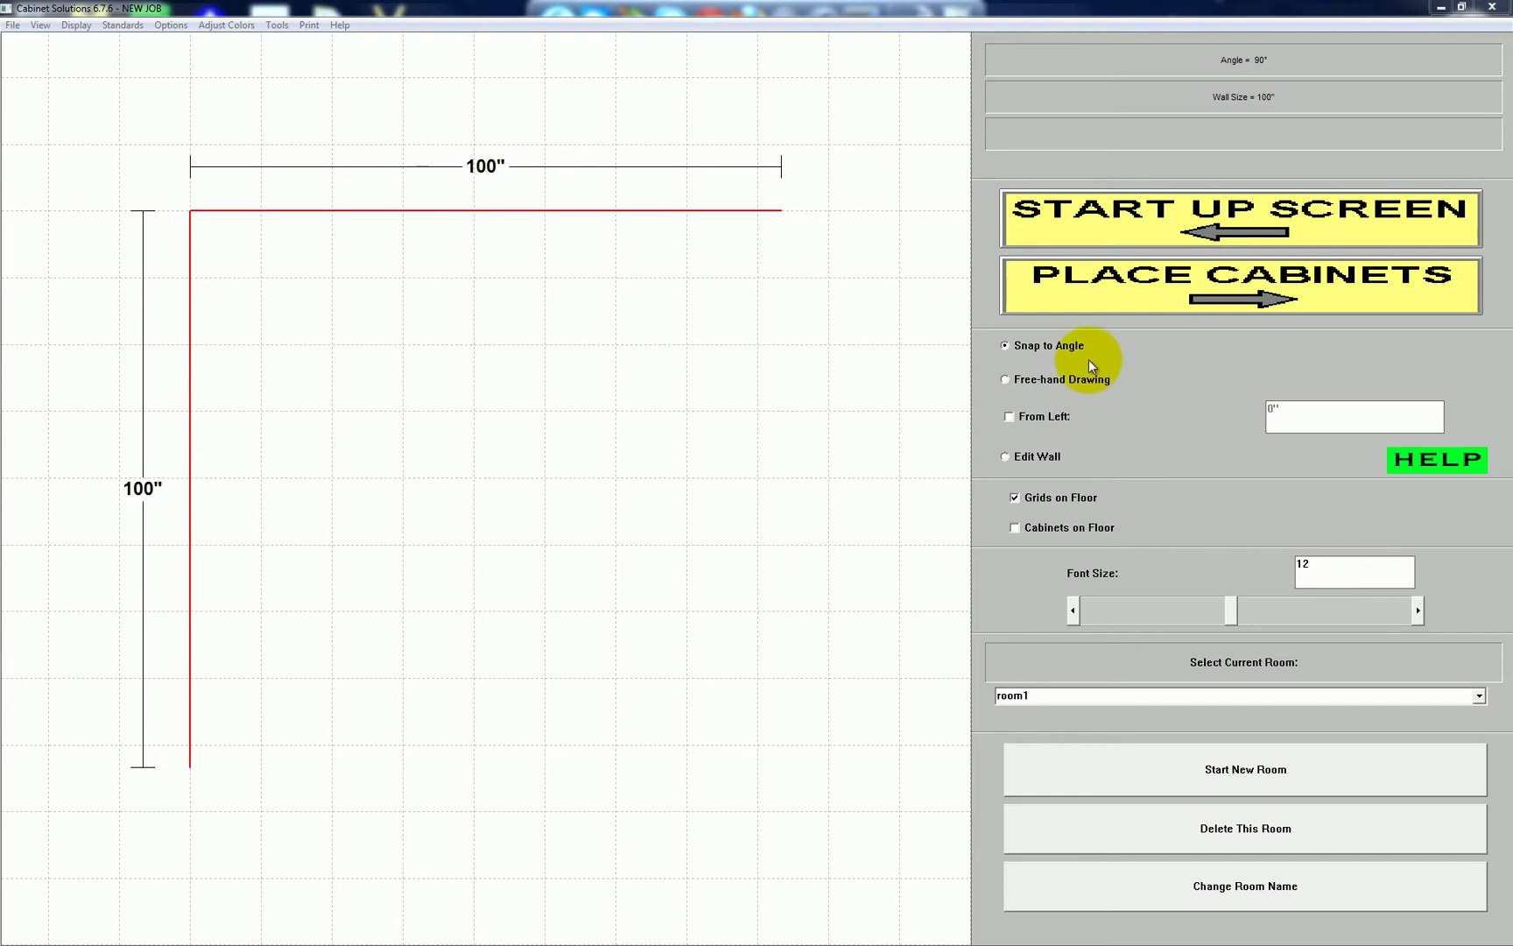
{"action": "left_click", "coordinate": [1193, 299]}
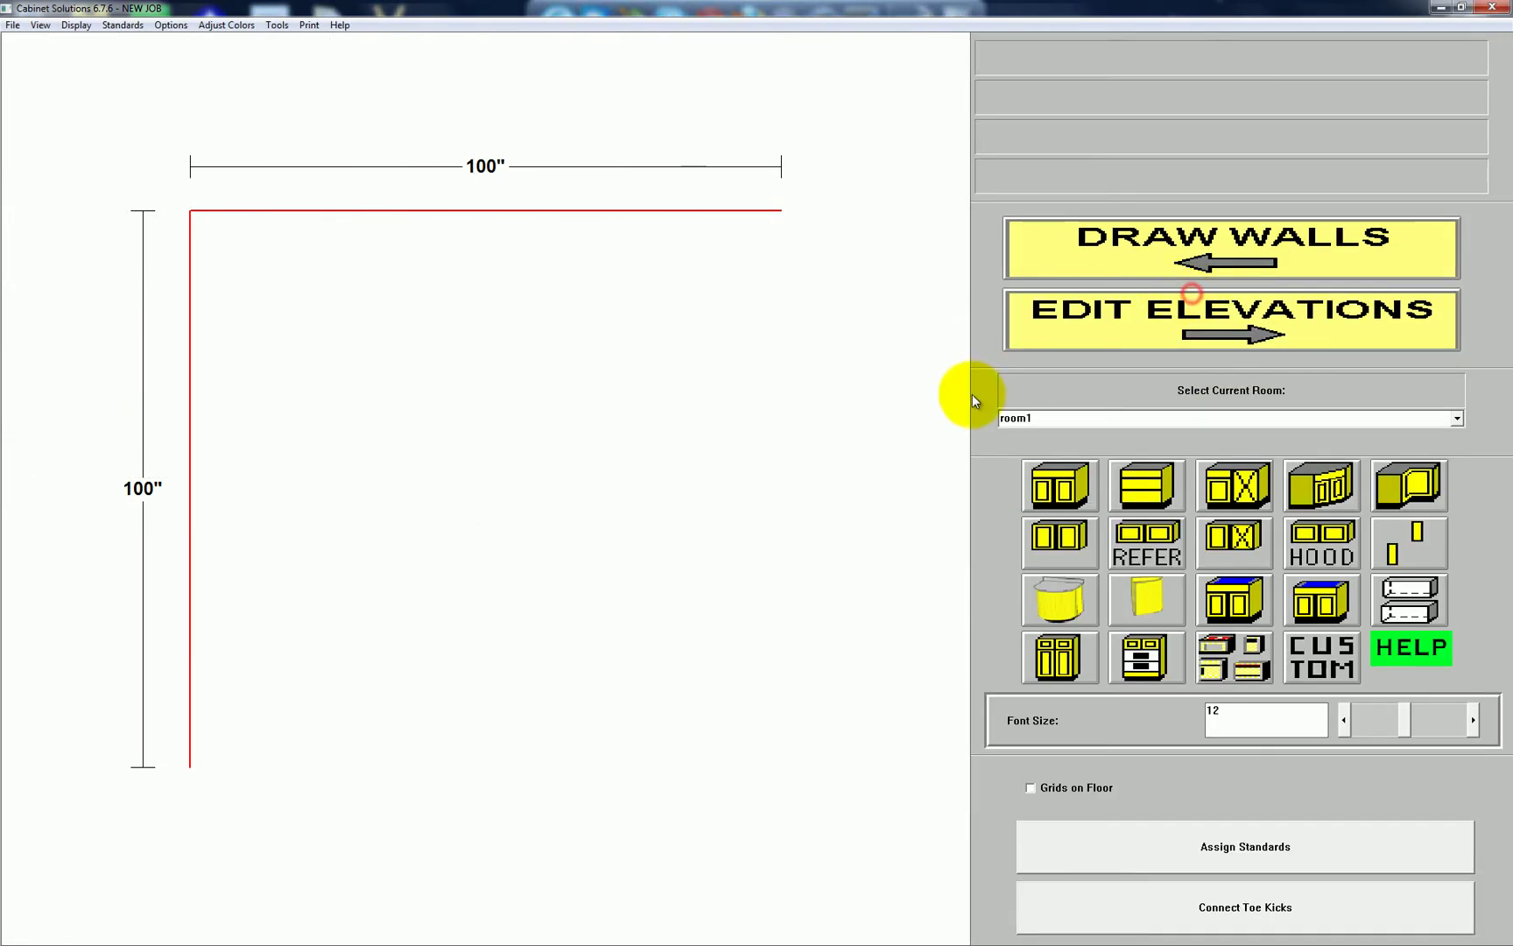
Place a 24-inch base cabinet, cab 01, on the top wall and view it in the wall1 elevation
{"action": "left_click", "coordinate": [1051, 483]}
{"action": "left_click", "coordinate": [717, 656]}
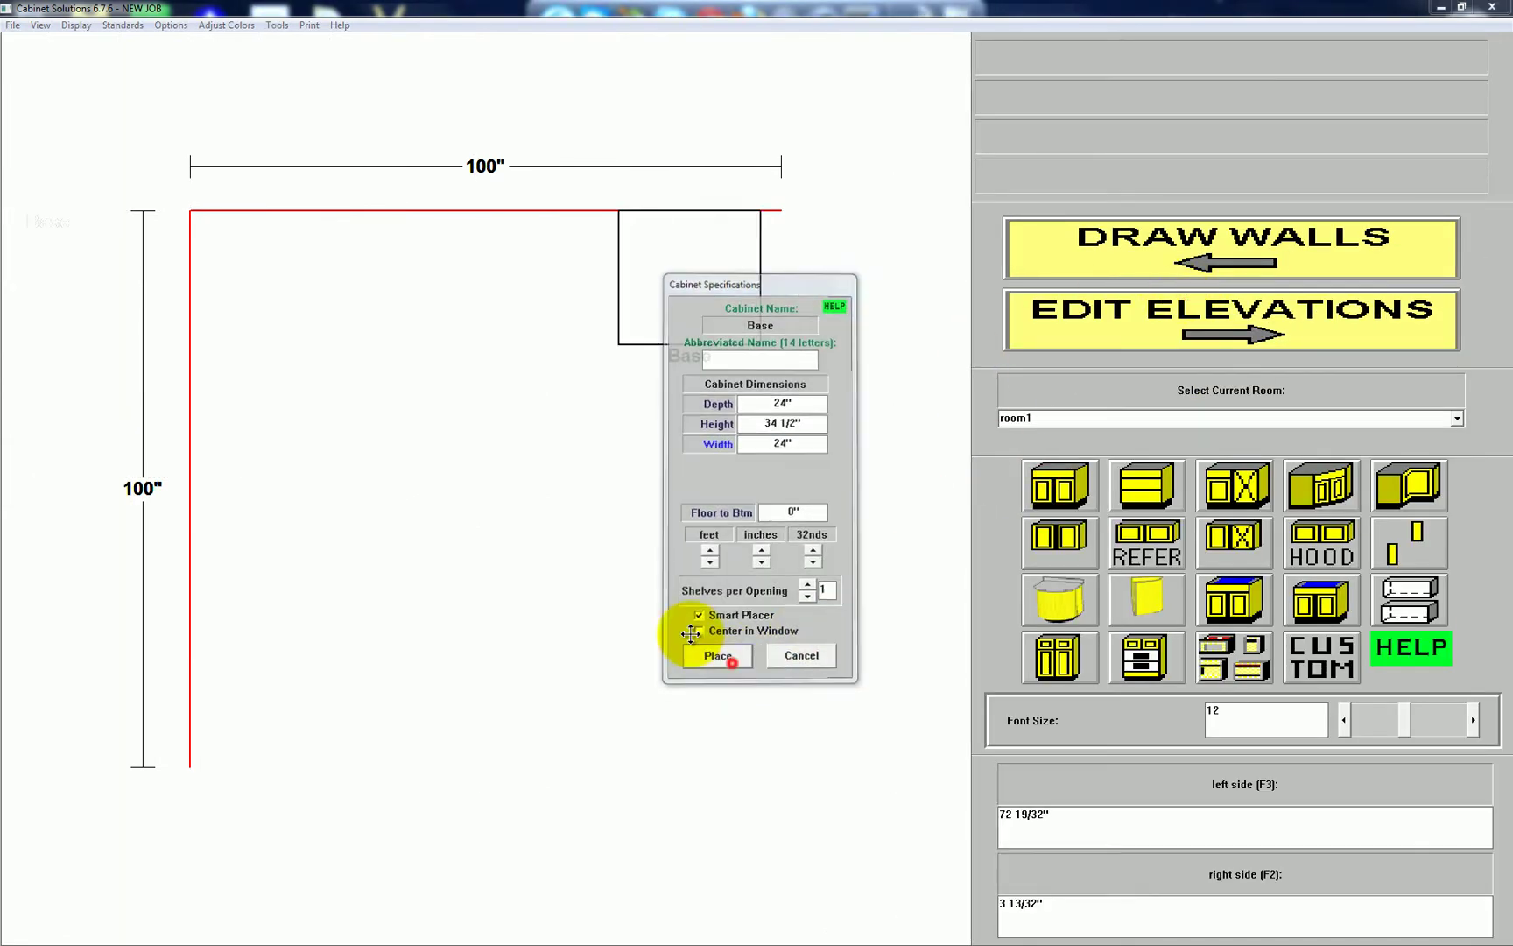
{"action": "left_click", "coordinate": [508, 238]}
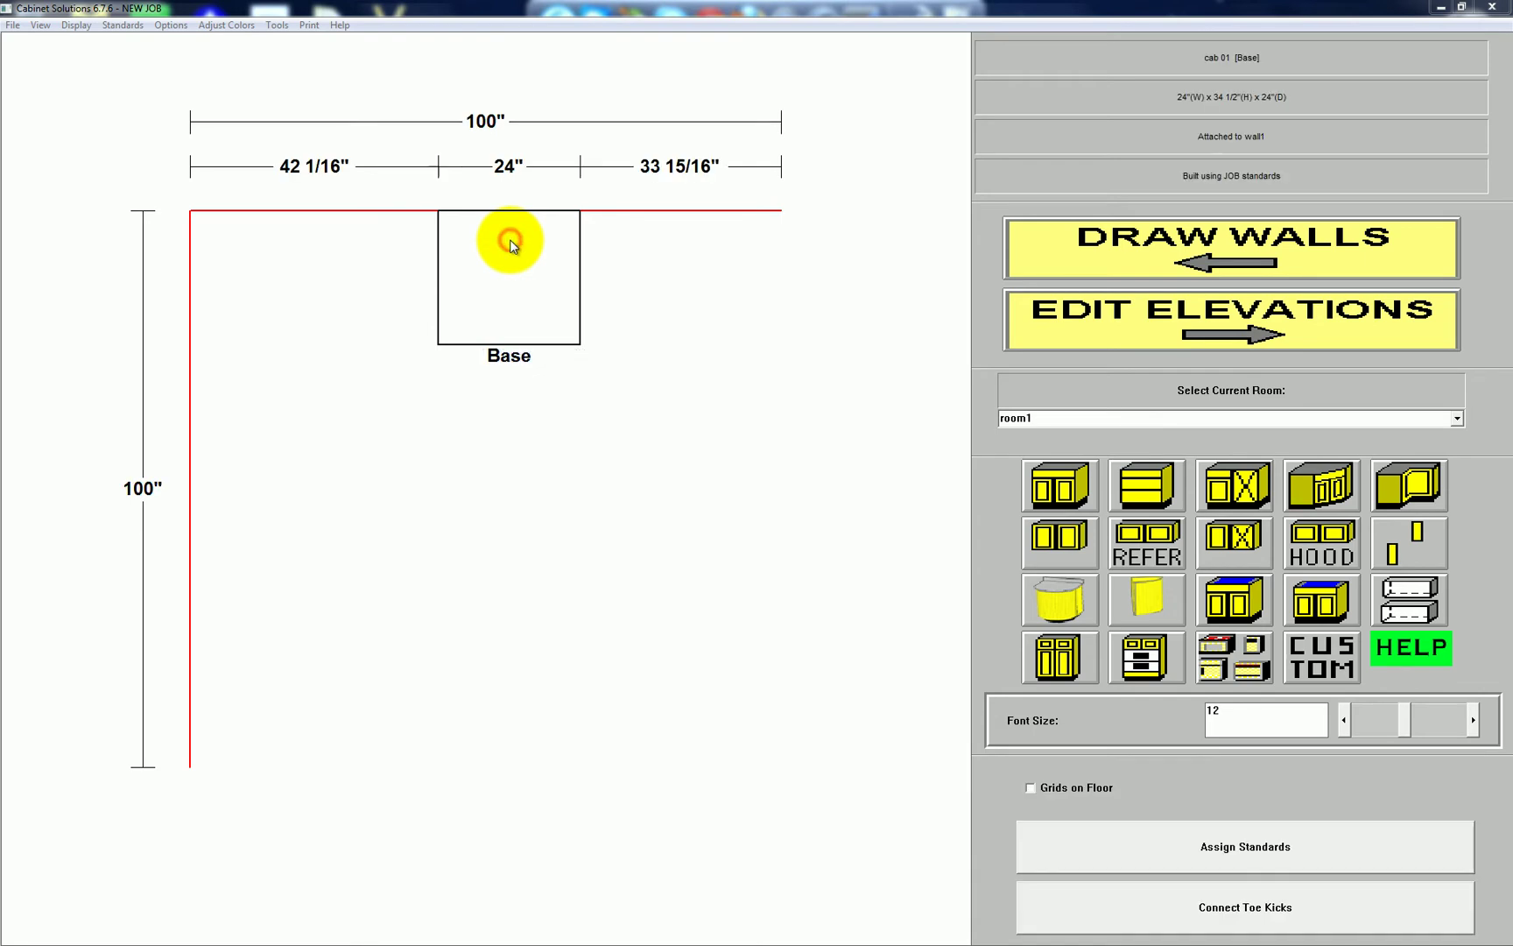
{"action": "left_click", "coordinate": [513, 254]}
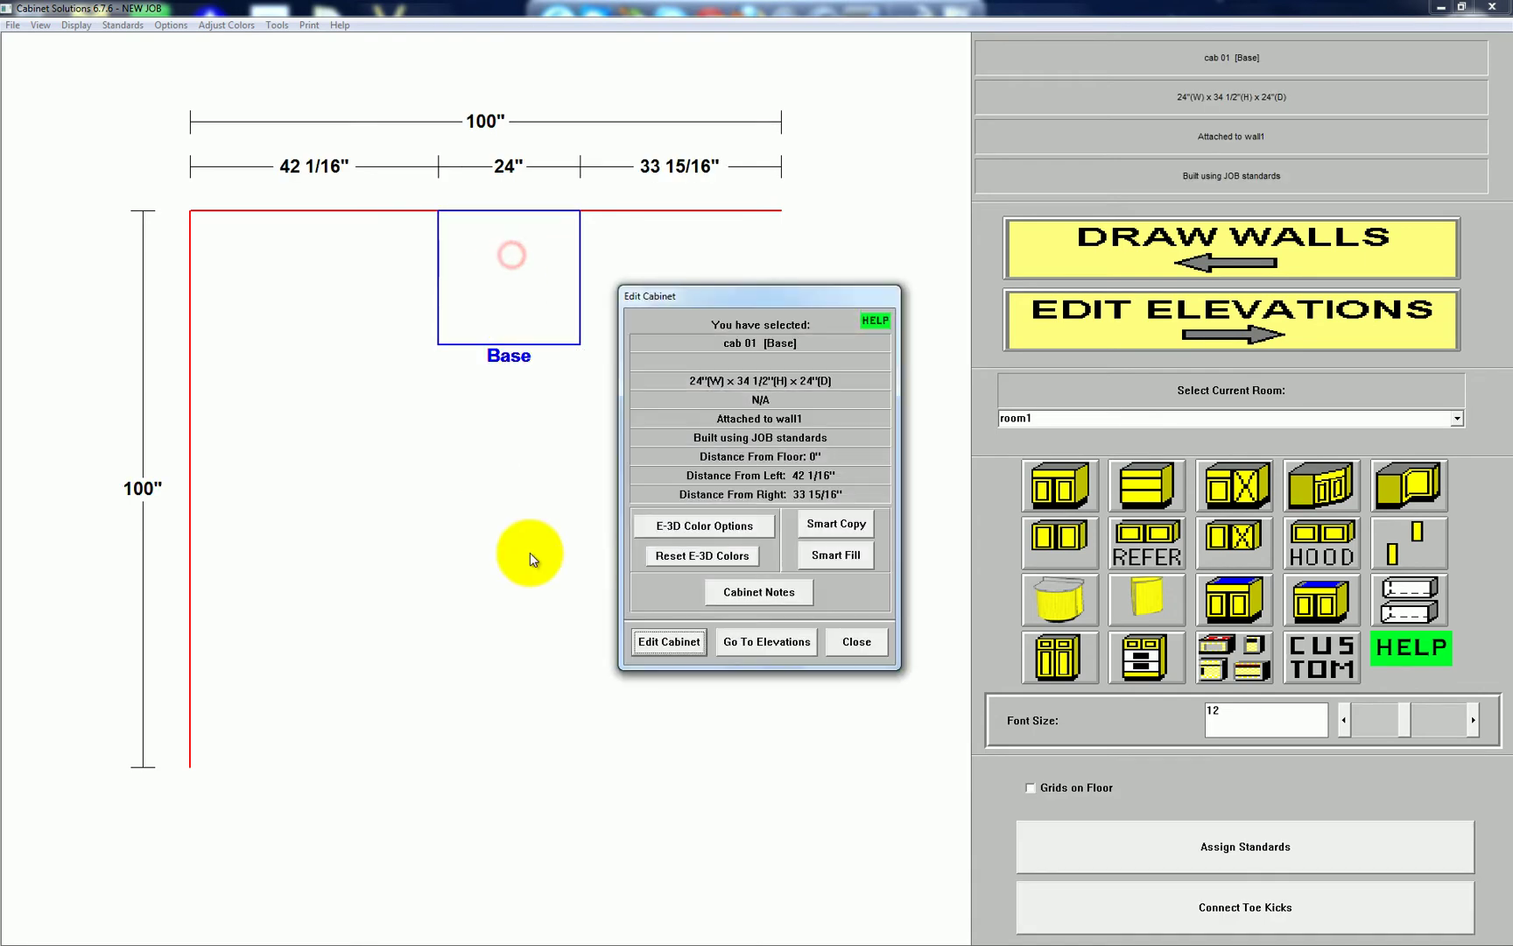
{"action": "left_click", "coordinate": [781, 649]}
{"action": "left_click", "coordinate": [552, 725]}
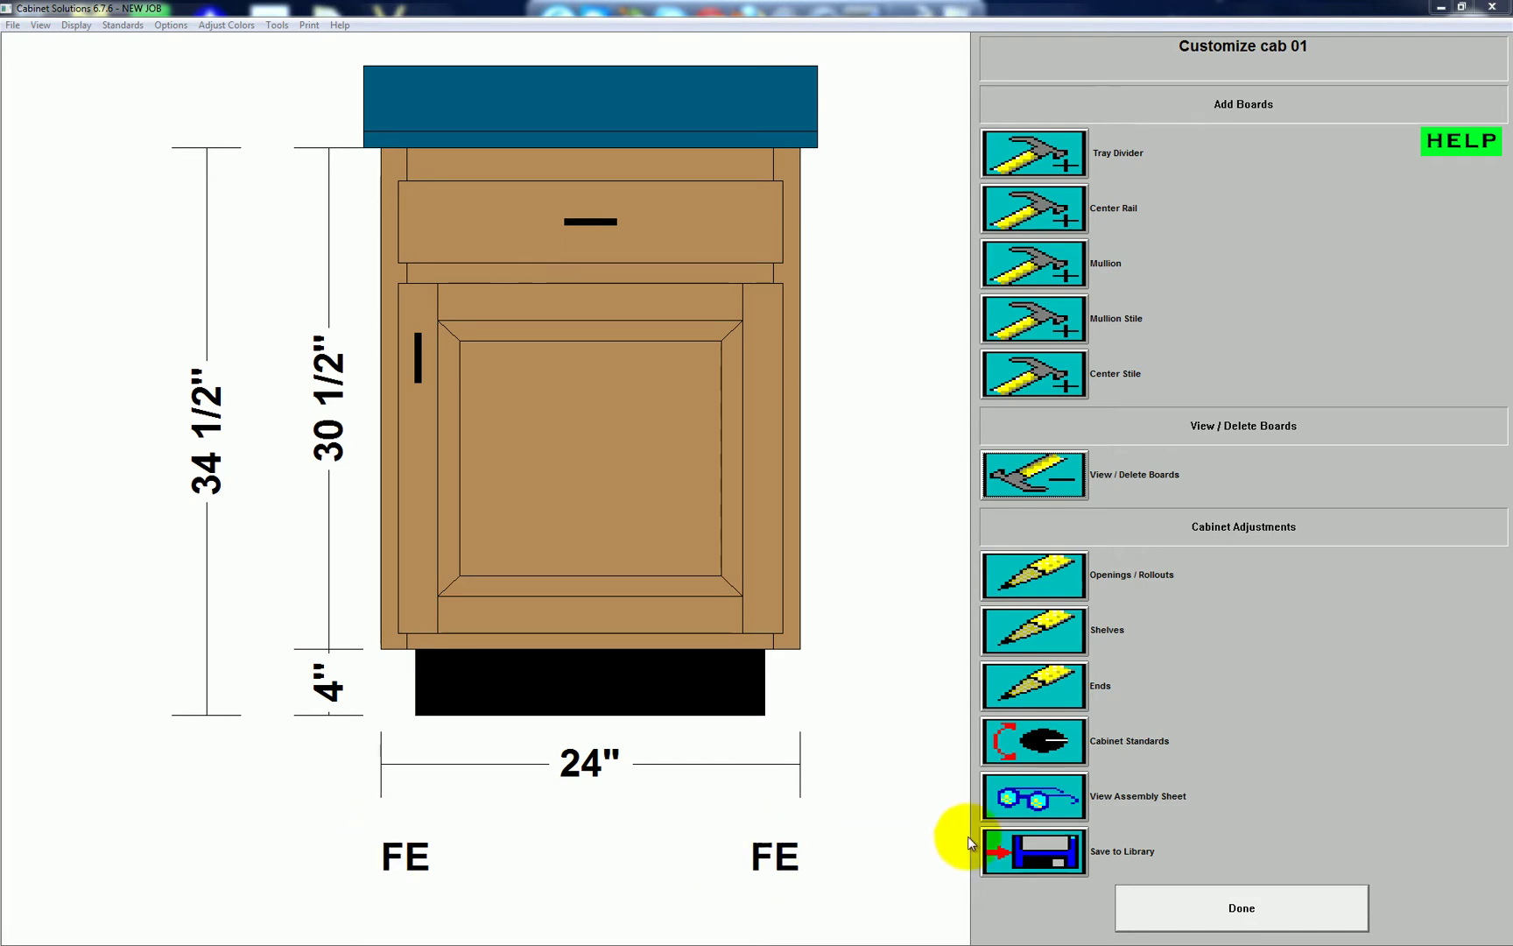
{"action": "left_click", "coordinate": [1204, 912]}
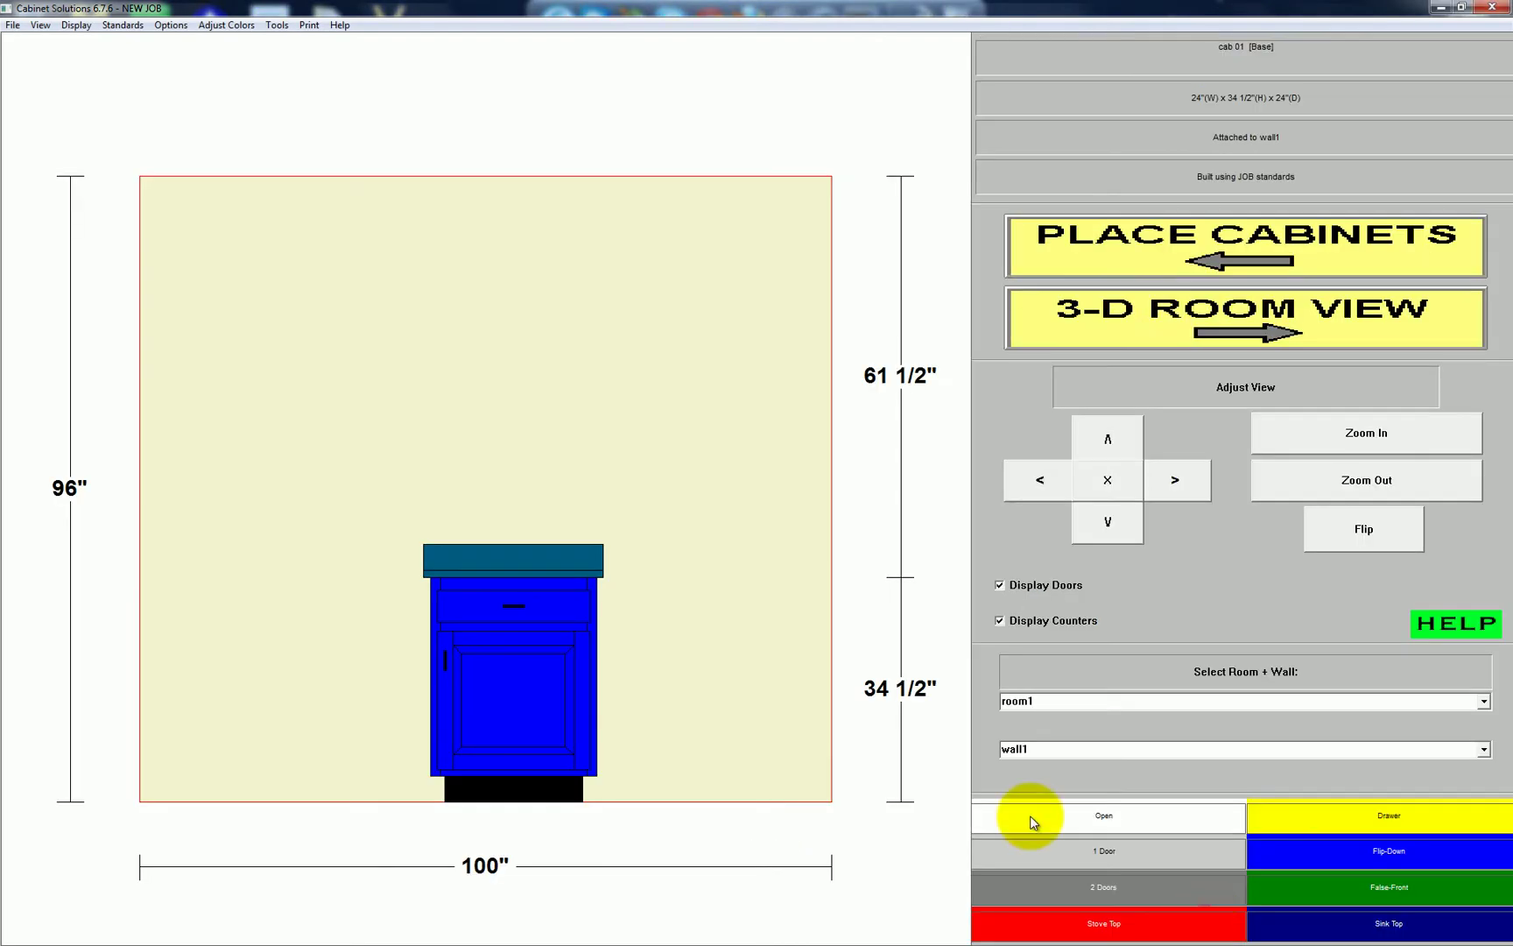
Move the base cabinet tight into the top wall's left corner, leaving 76 inches free
{"action": "left_click", "coordinate": [1179, 267]}
{"action": "left_click", "coordinate": [516, 281]}
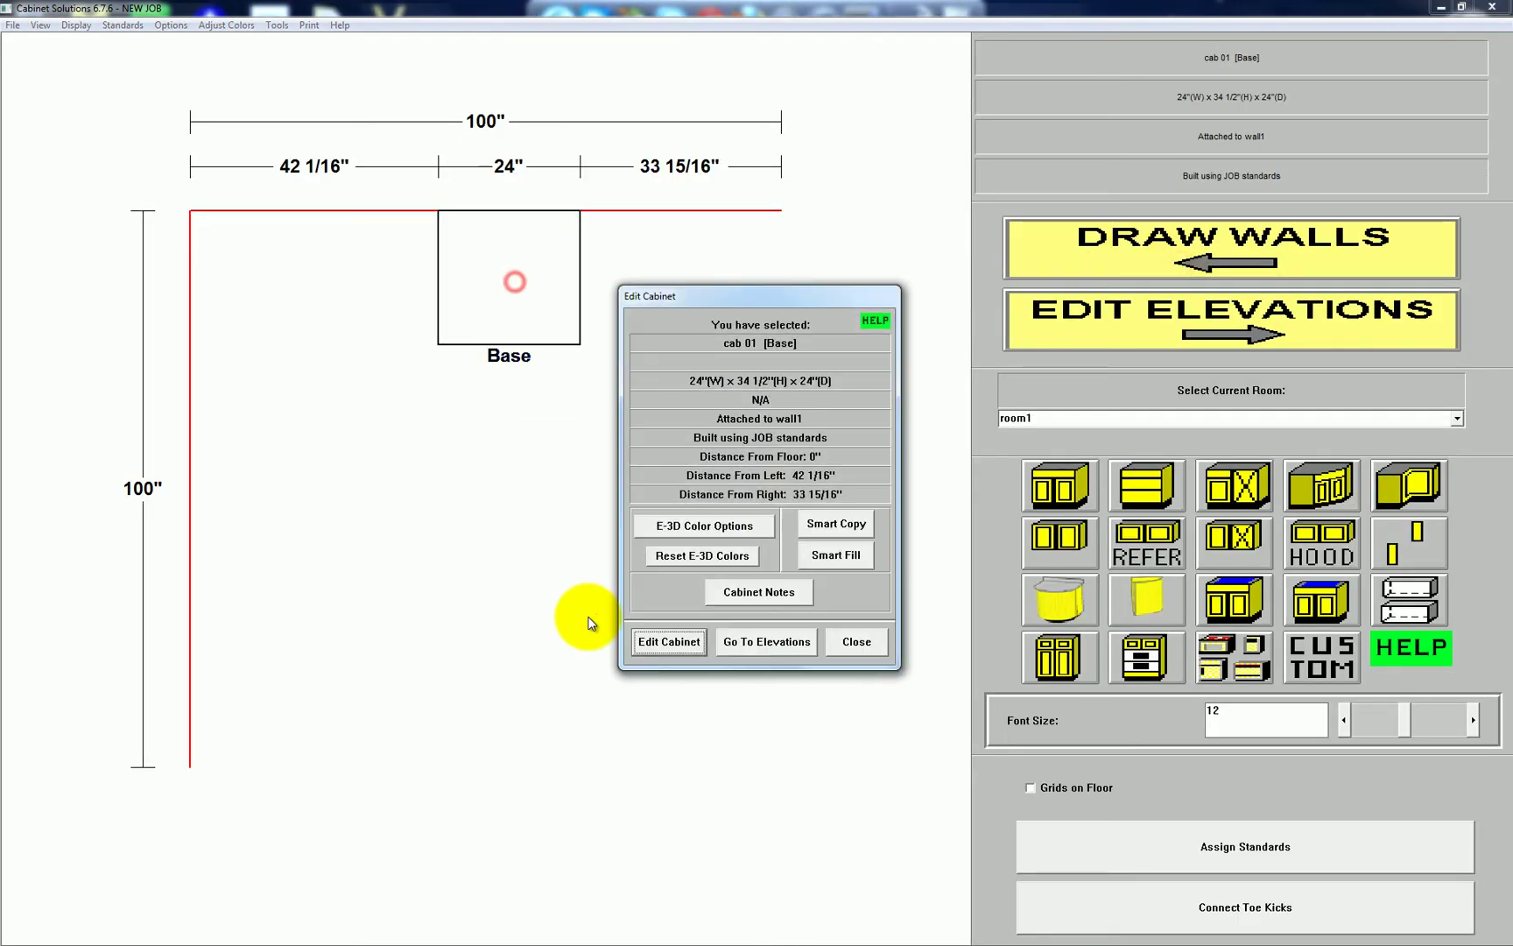
{"action": "left_click", "coordinate": [670, 639]}
{"action": "left_click", "coordinate": [722, 662]}
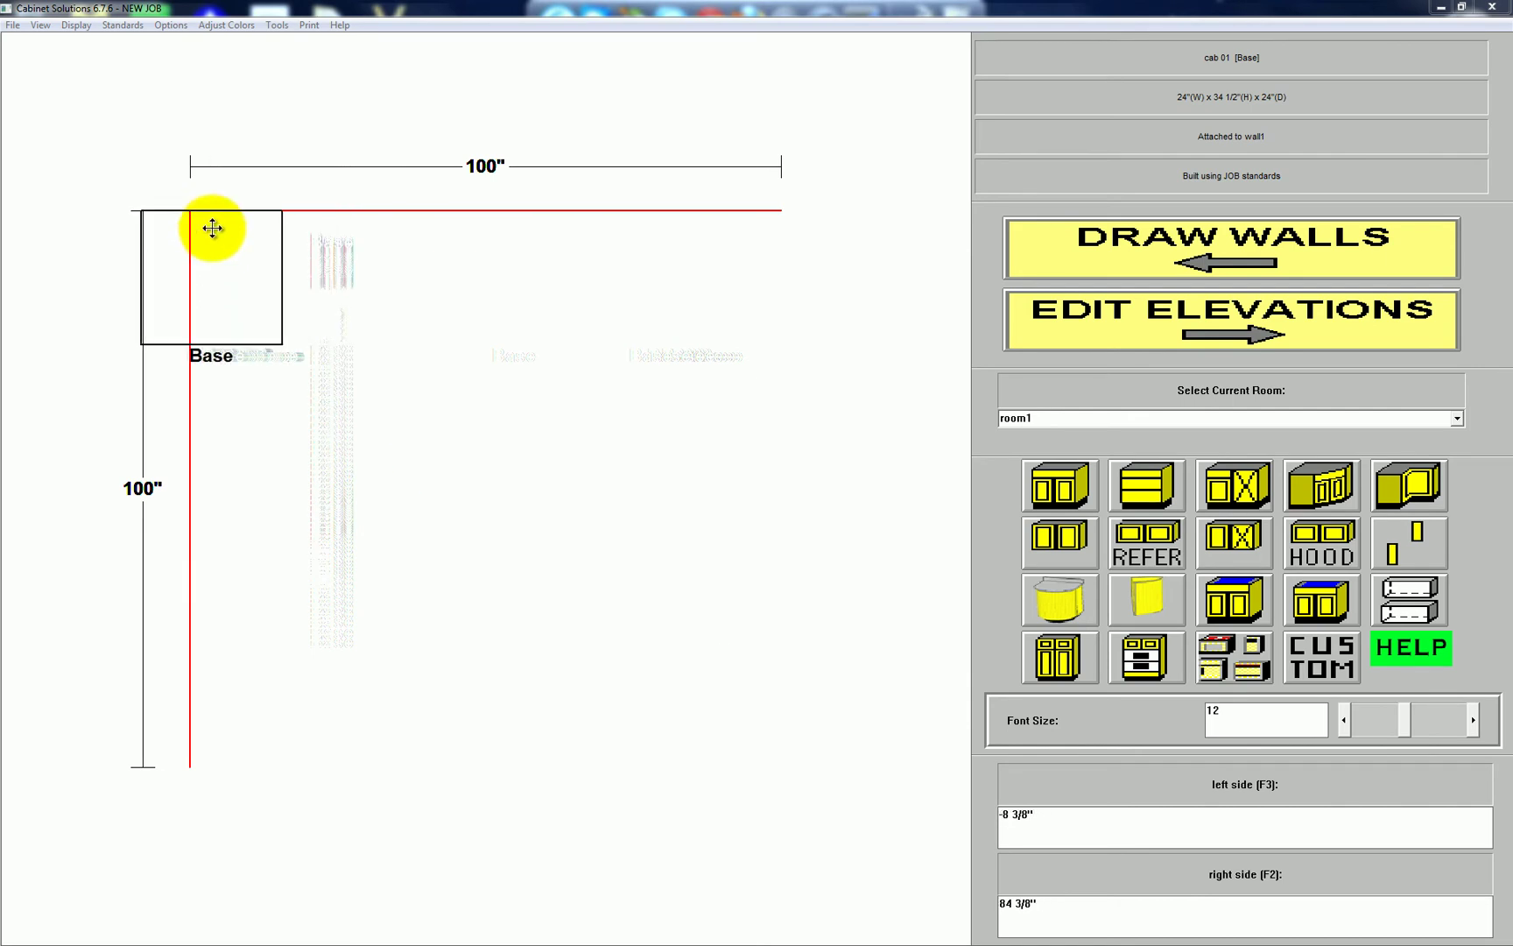
{"action": "left_click", "coordinate": [213, 229]}
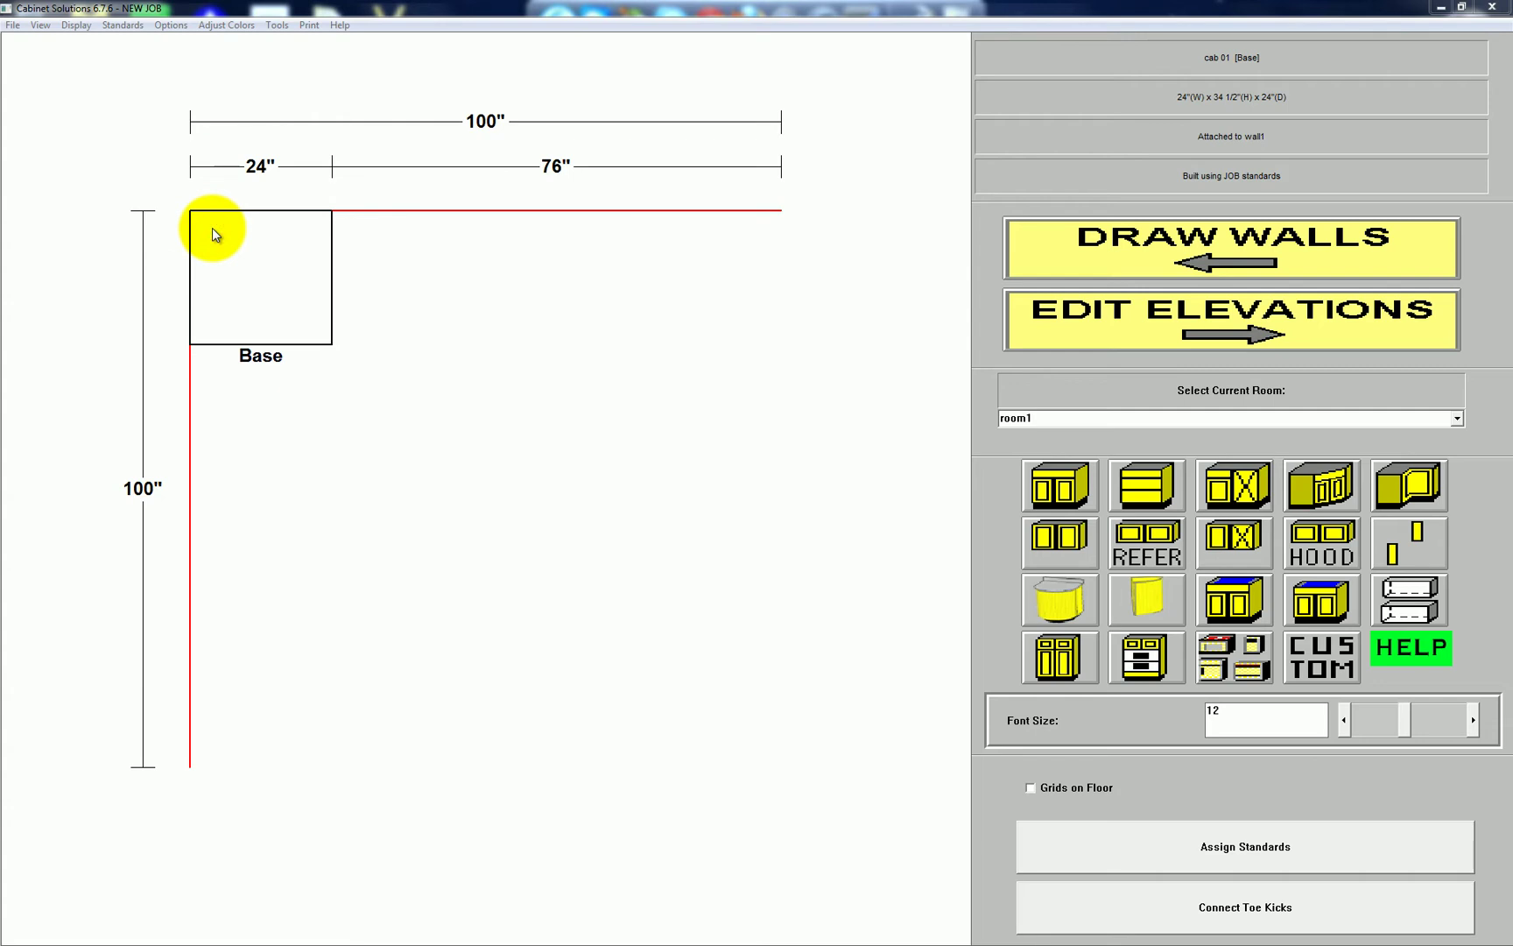
{"action": "left_click", "coordinate": [212, 233]}
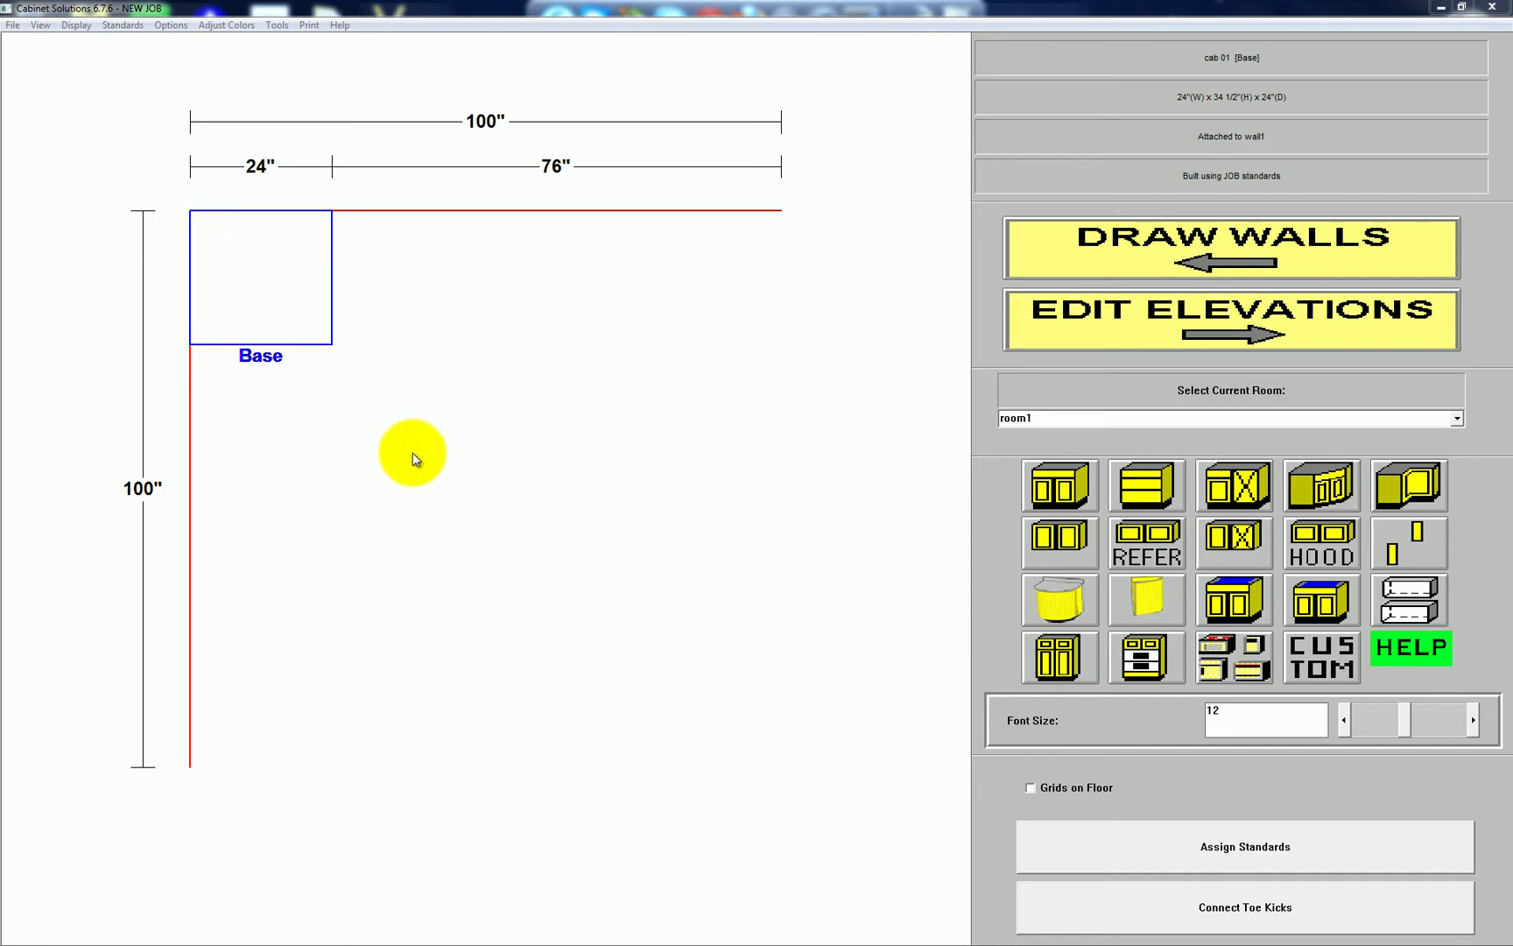
Change cab 01's left end from FE to UE in its Customize screen
{"action": "left_click", "coordinate": [291, 244]}
{"action": "left_click", "coordinate": [744, 649]}
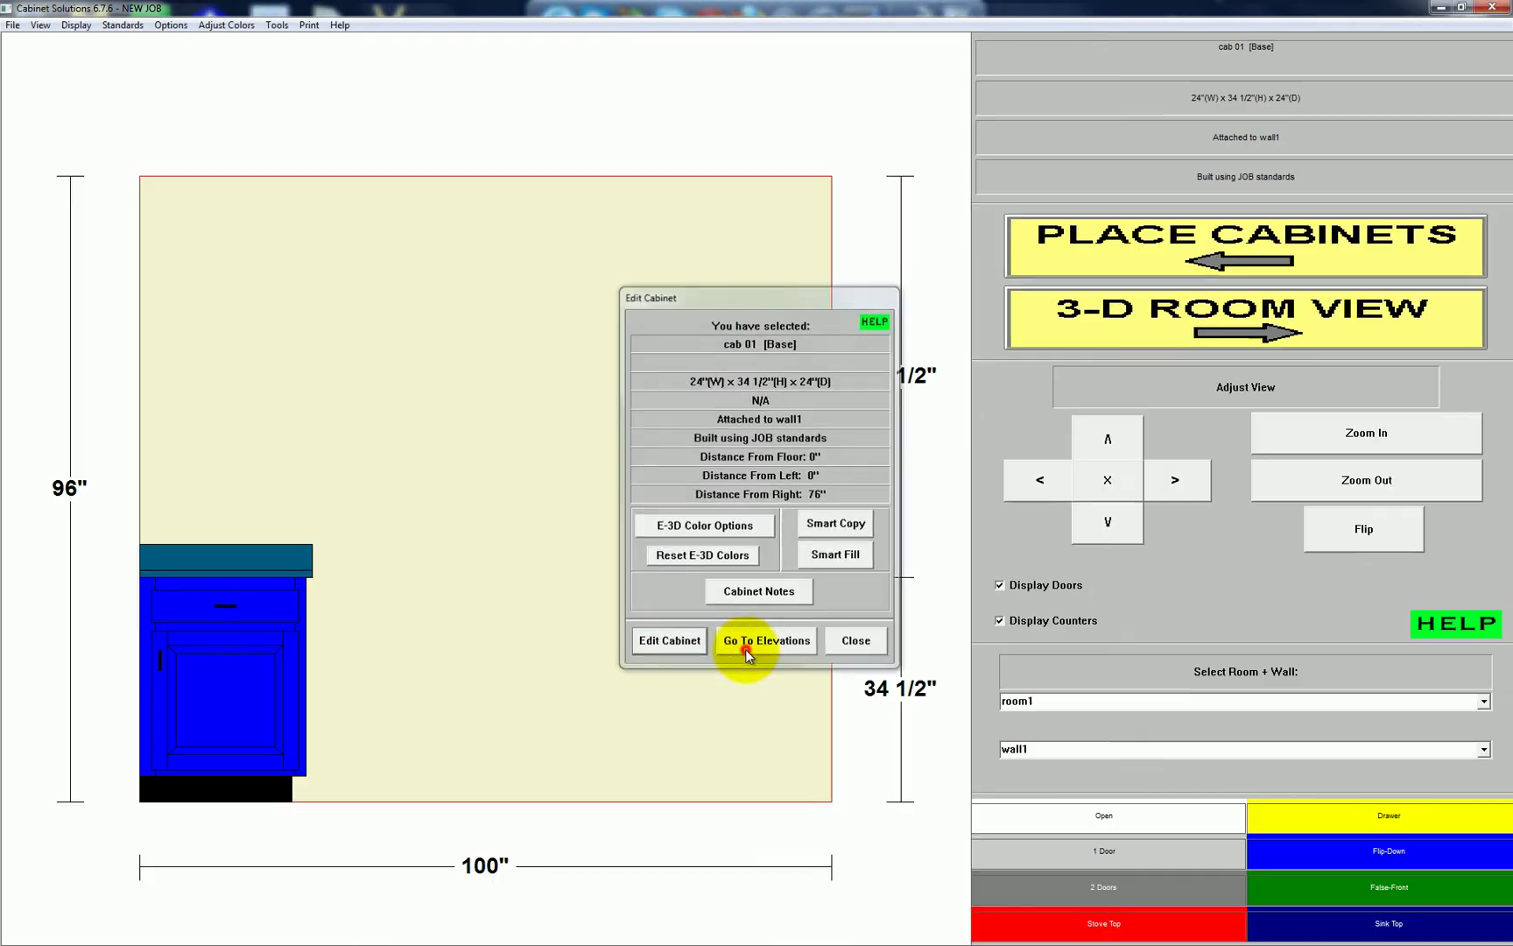
{"action": "left_click", "coordinate": [234, 611]}
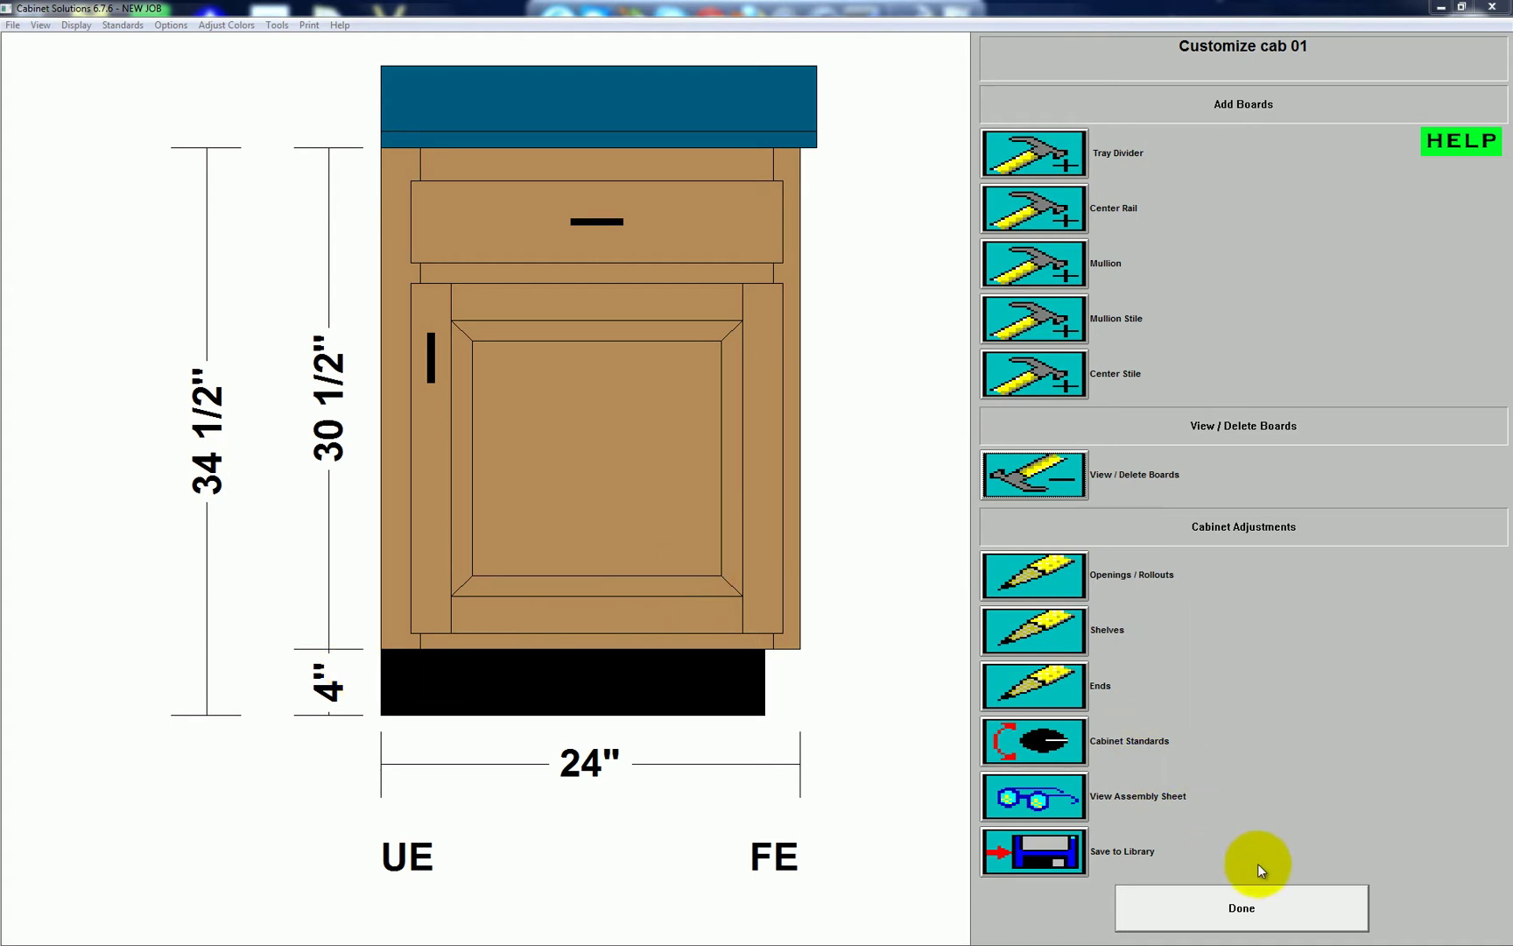
{"action": "left_click", "coordinate": [1189, 906]}
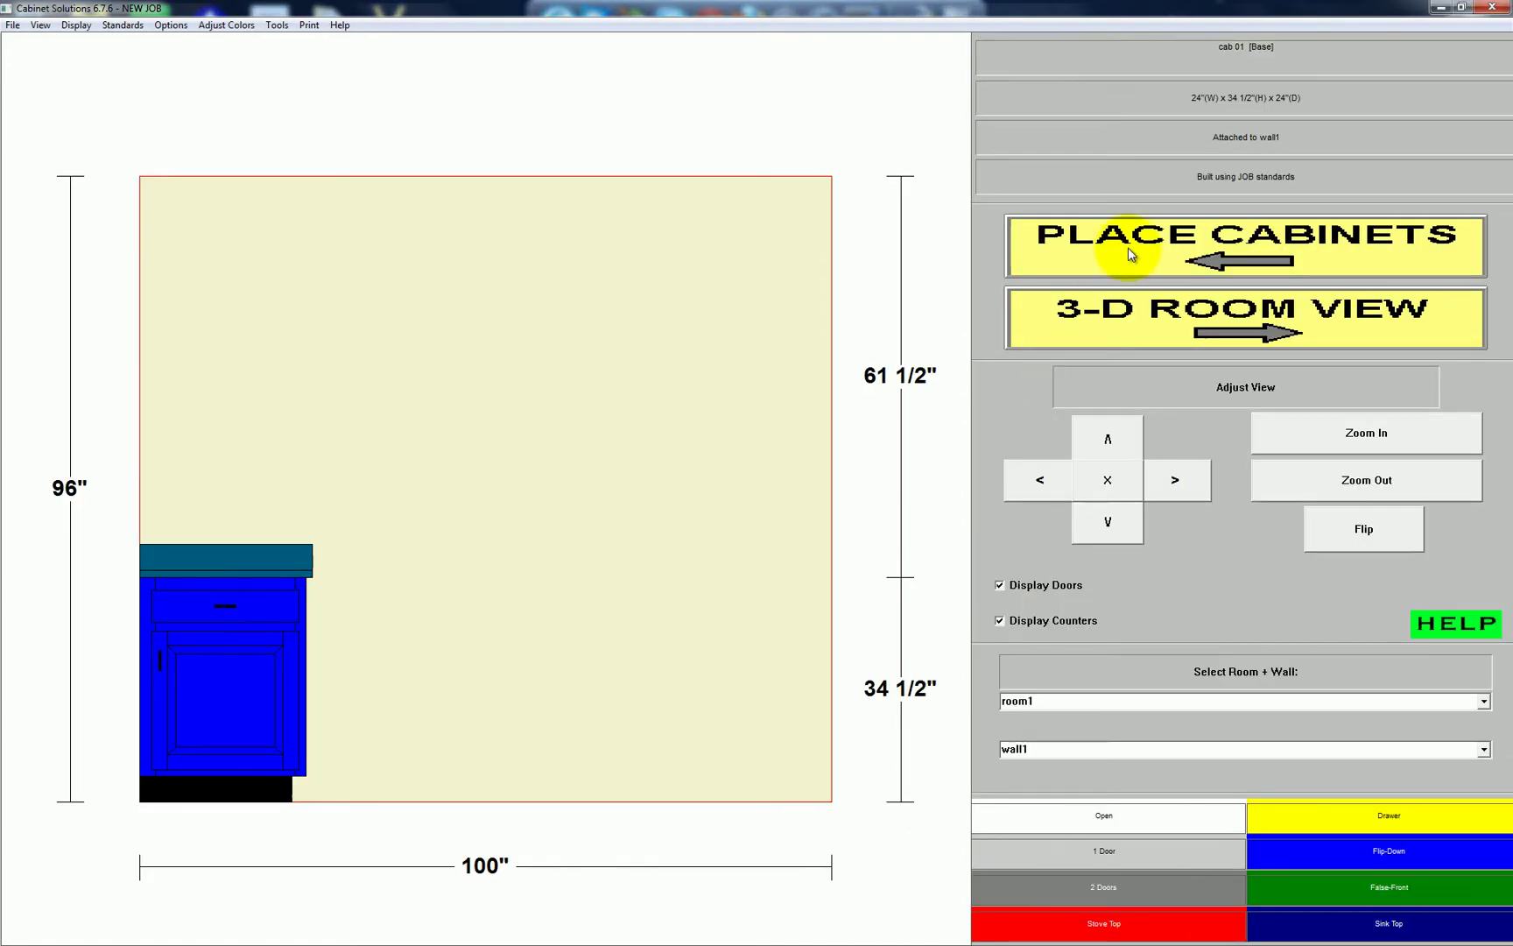
Add a second 24-inch base cabinet, cab 02, beside cab 01, leaving 52 inches free
{"action": "left_click", "coordinate": [1127, 247]}
{"action": "left_click", "coordinate": [298, 319]}
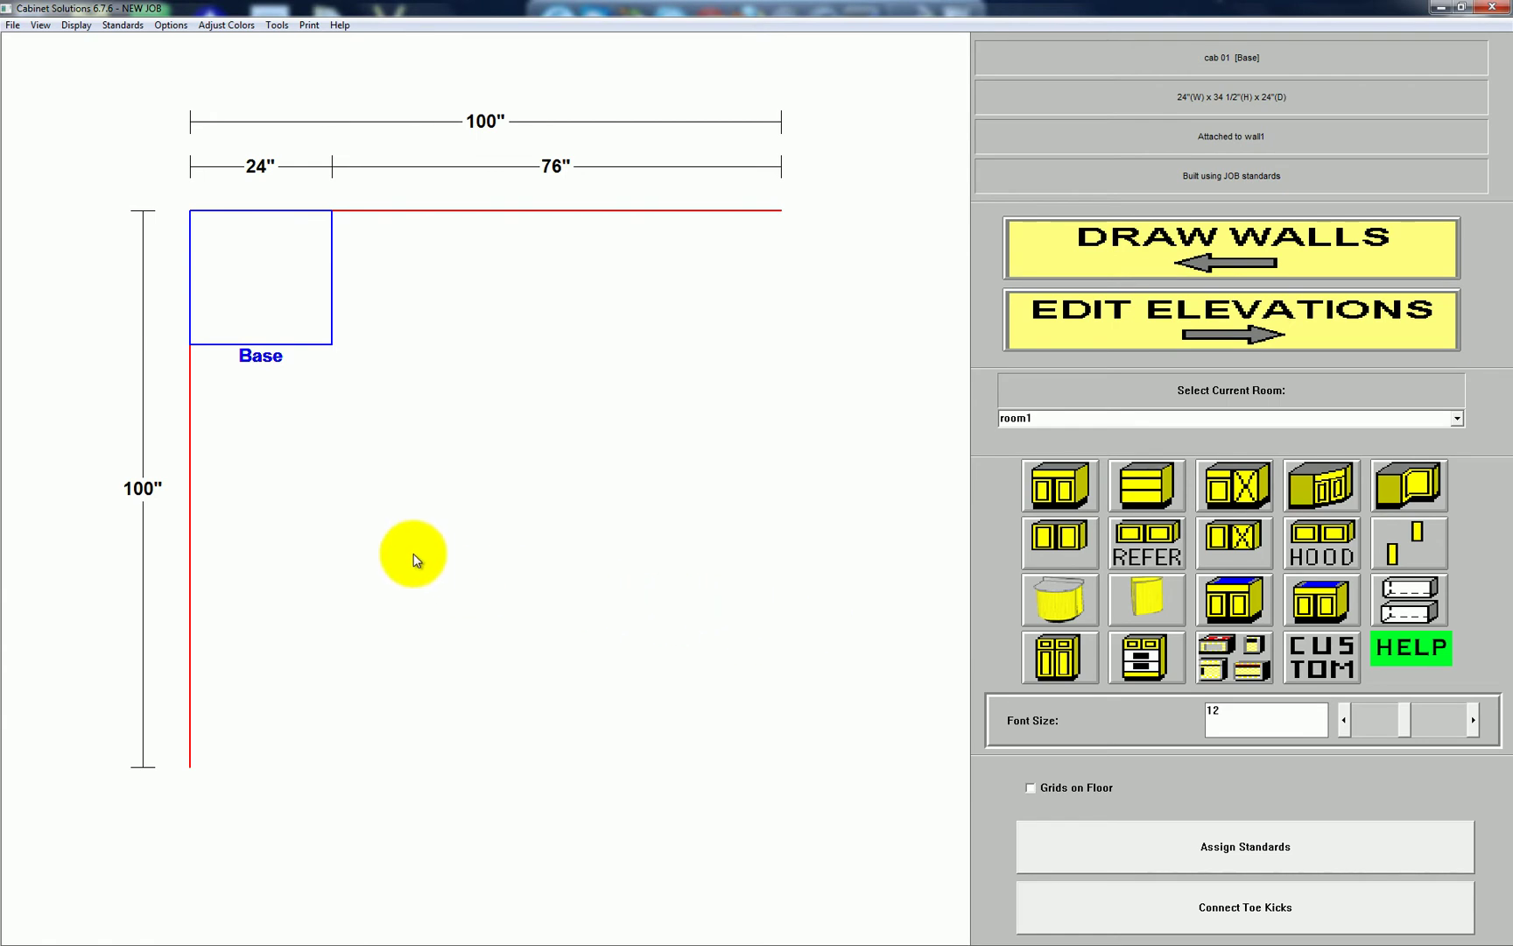
{"action": "left_click", "coordinate": [1056, 485]}
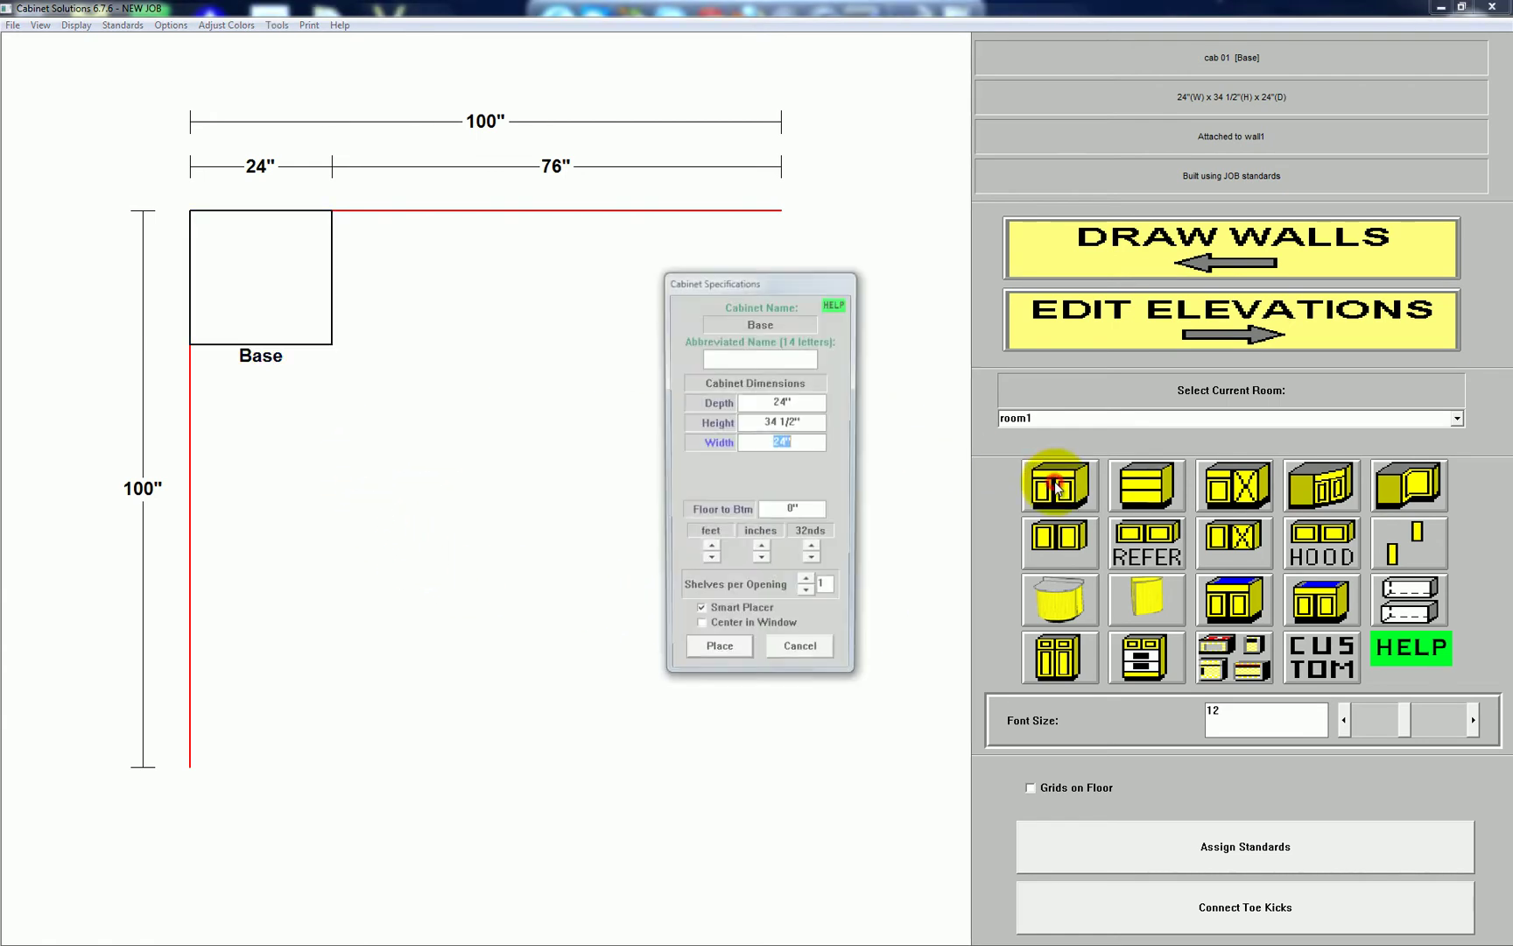
{"action": "left_click", "coordinate": [734, 658]}
{"action": "left_click", "coordinate": [351, 273]}
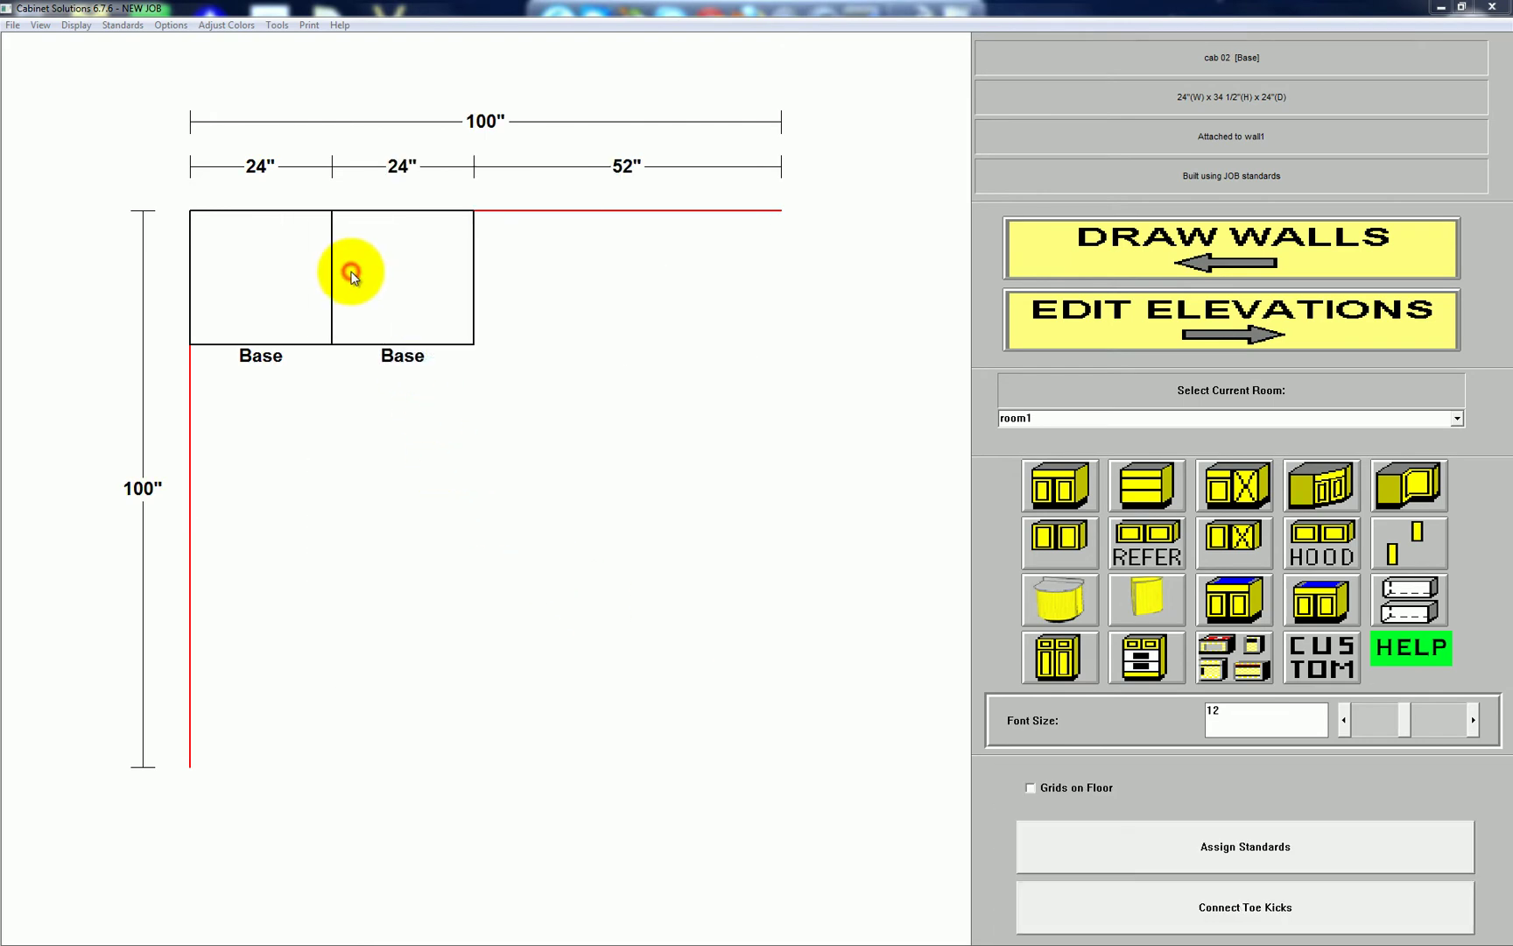
{"action": "left_click", "coordinate": [416, 252]}
{"action": "left_click", "coordinate": [744, 642]}
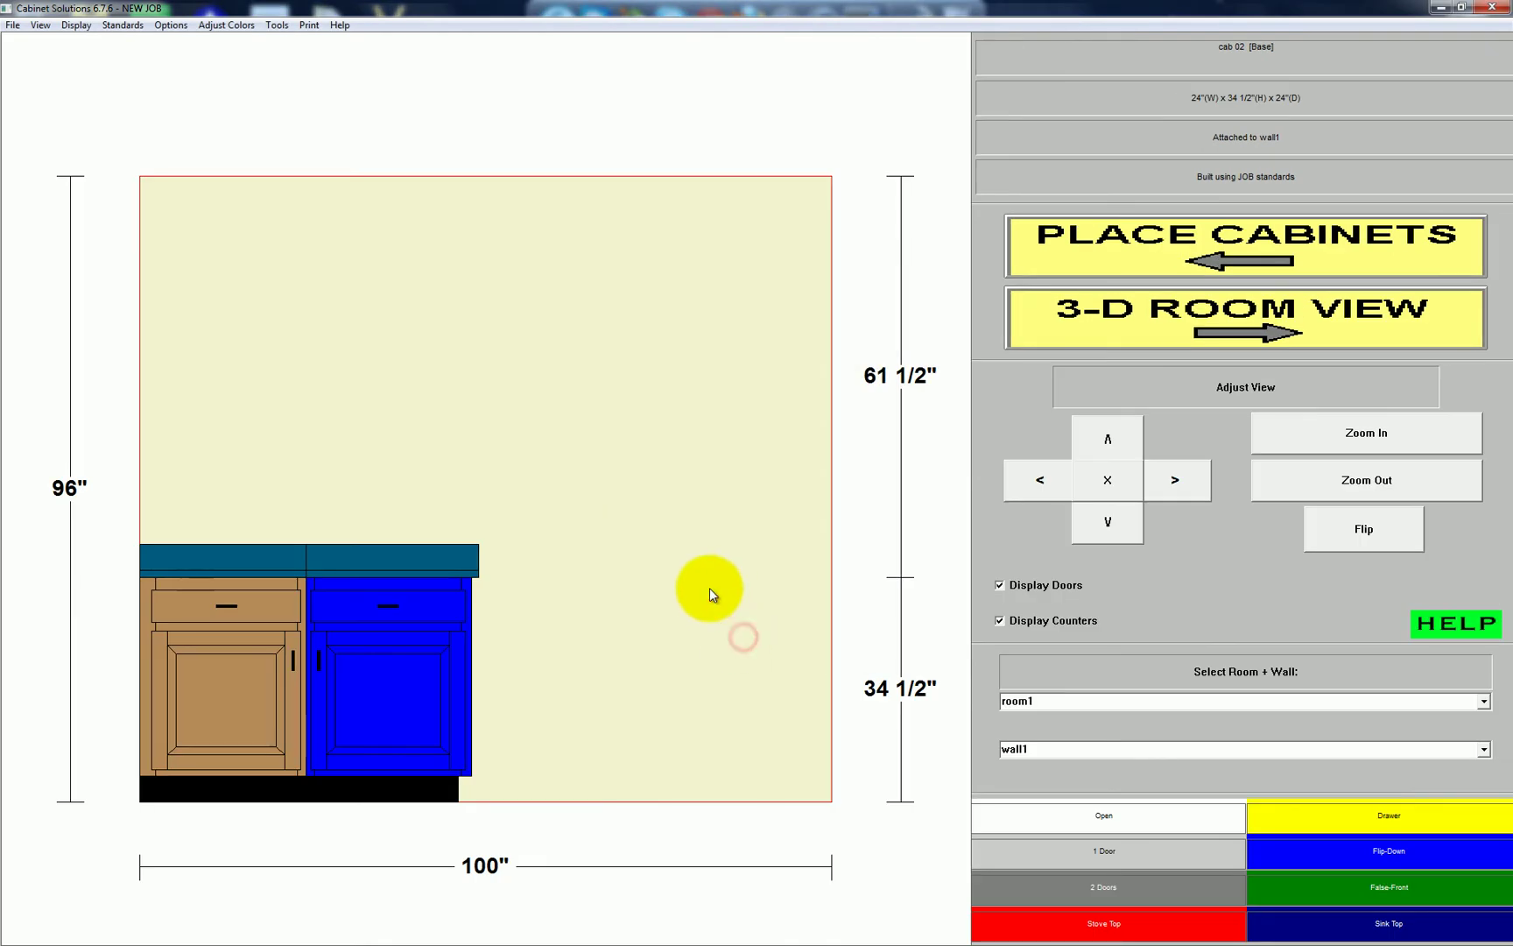
Set cab 01's right end to unfinished (UE) in its Customize screen
{"action": "left_click", "coordinate": [1055, 585]}
{"action": "left_click", "coordinate": [1051, 585]}
{"action": "left_click", "coordinate": [293, 709]}
{"action": "left_click", "coordinate": [331, 652]}
{"action": "left_click", "coordinate": [291, 652]}
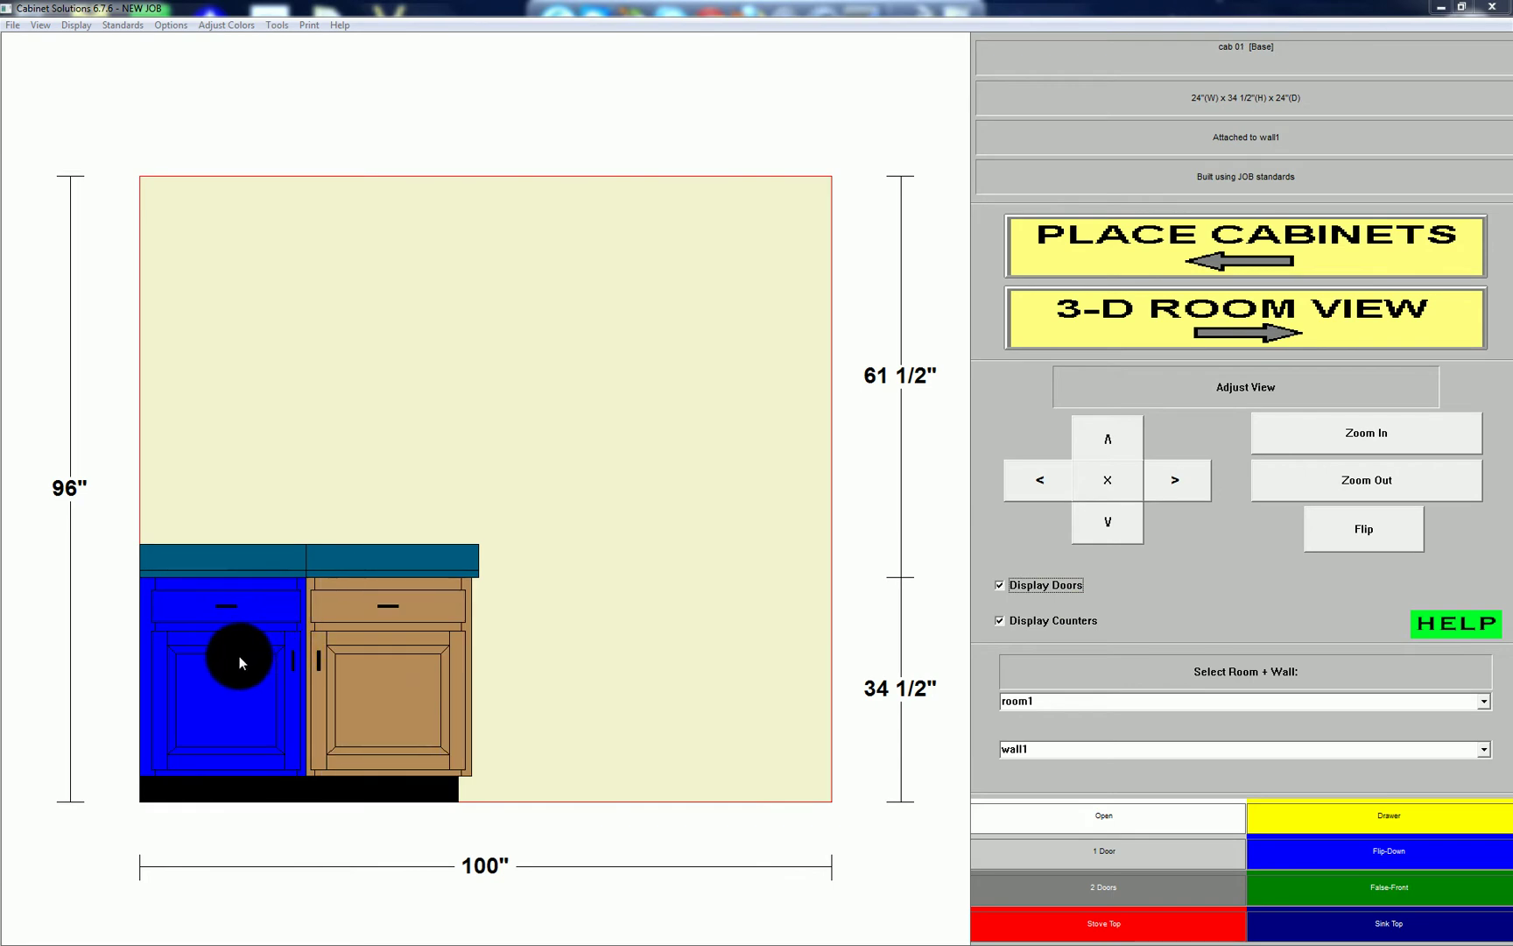
{"action": "left_click", "coordinate": [242, 622]}
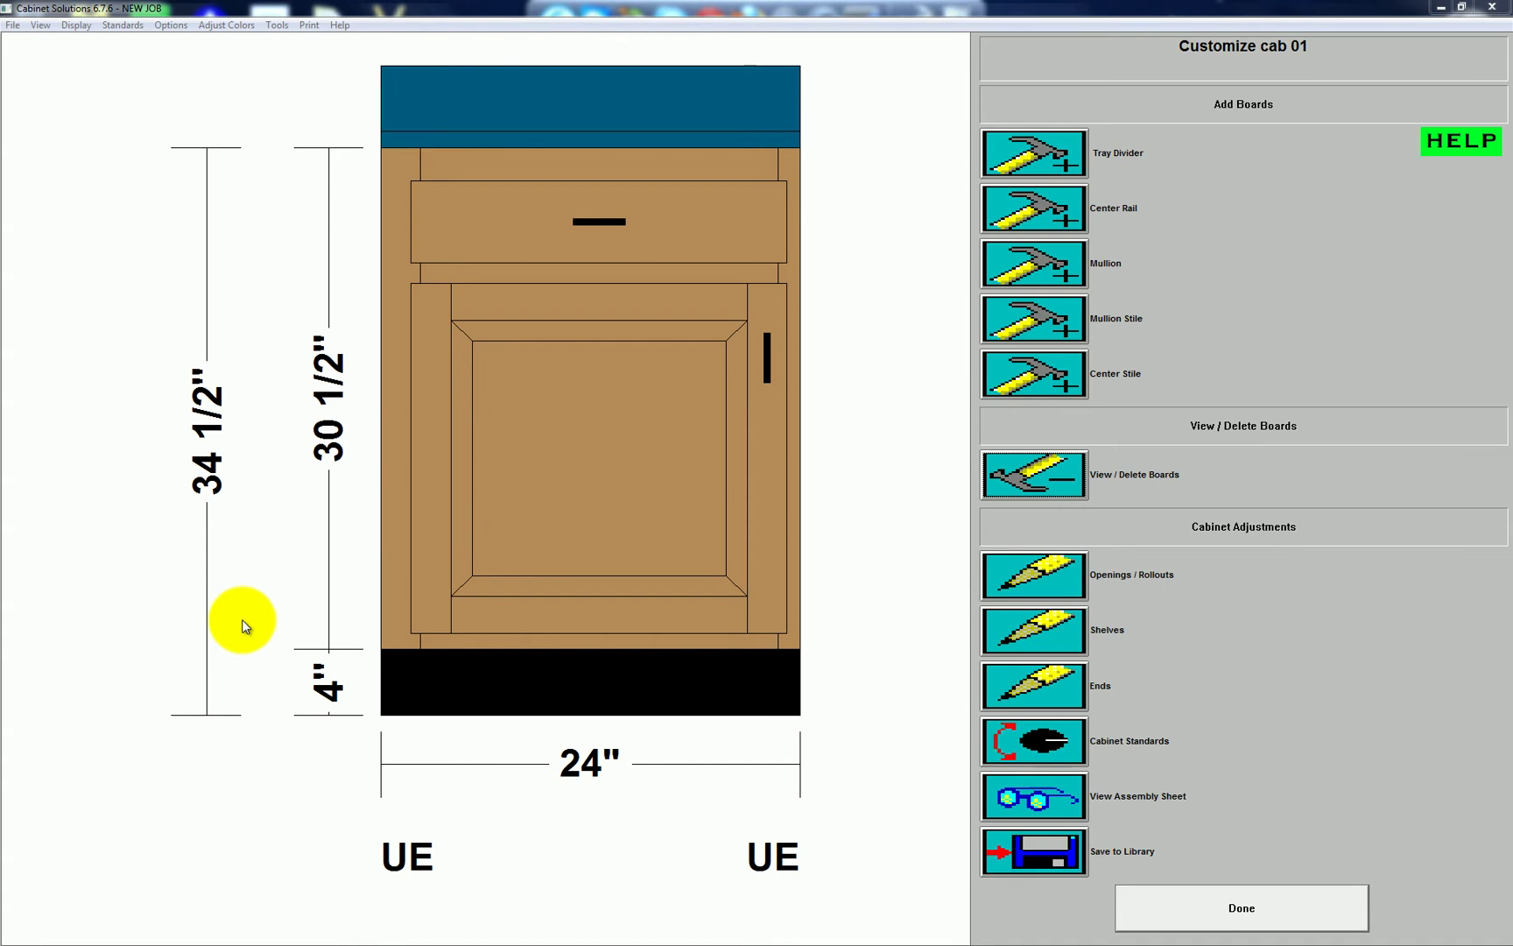
{"action": "left_click", "coordinate": [1175, 905]}
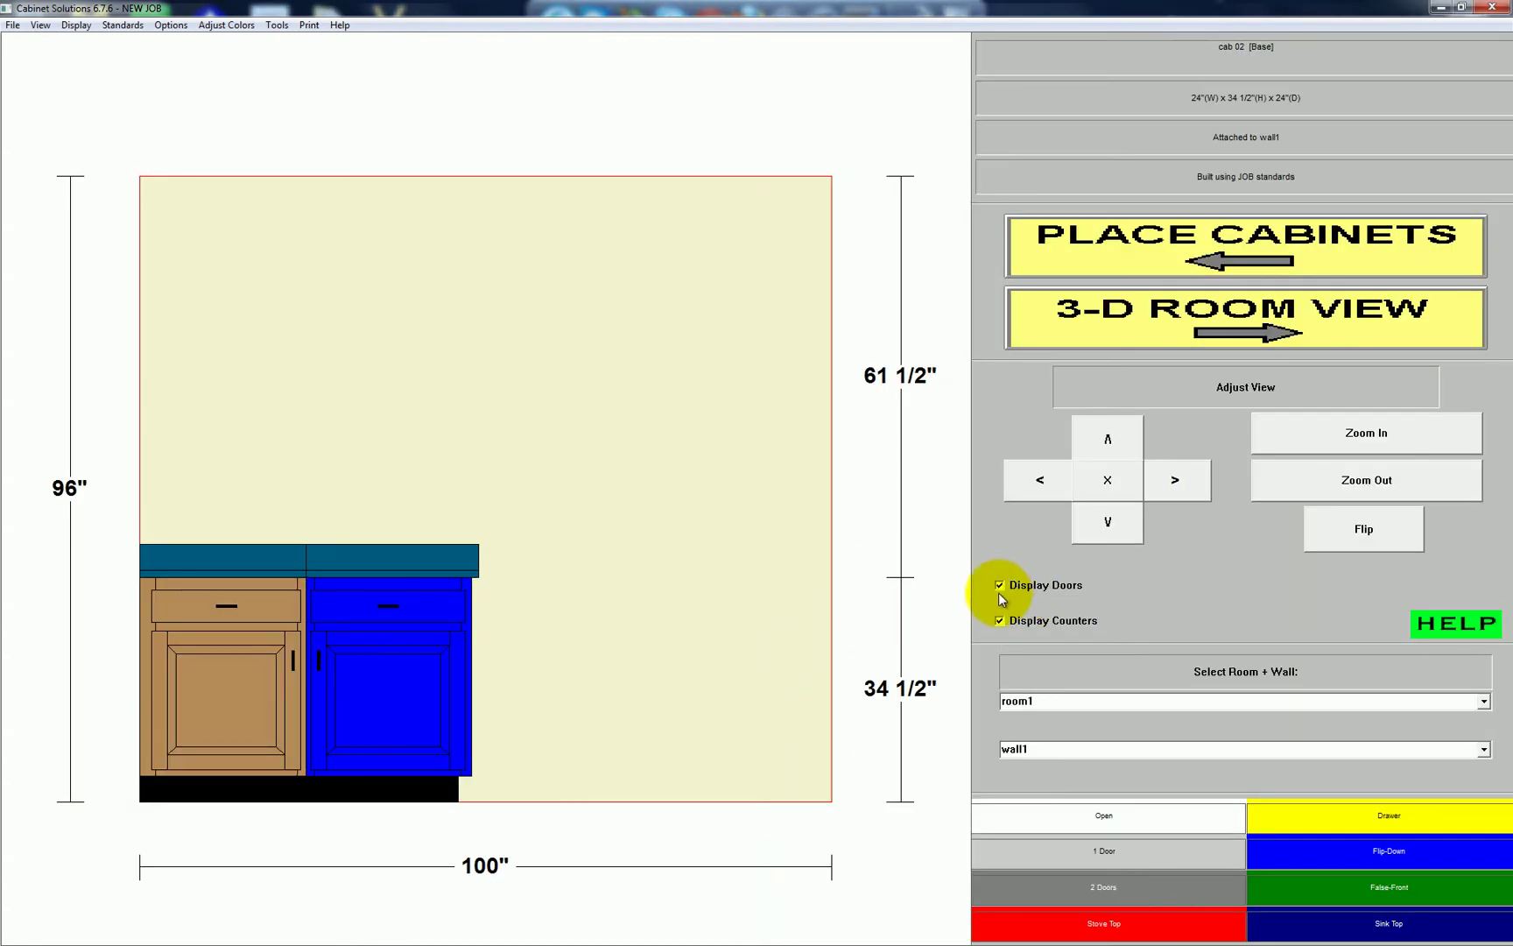
Toggle door display off and on so both cabinets show doors, drawer fronts and countertop
{"action": "left_click", "coordinate": [1000, 586]}
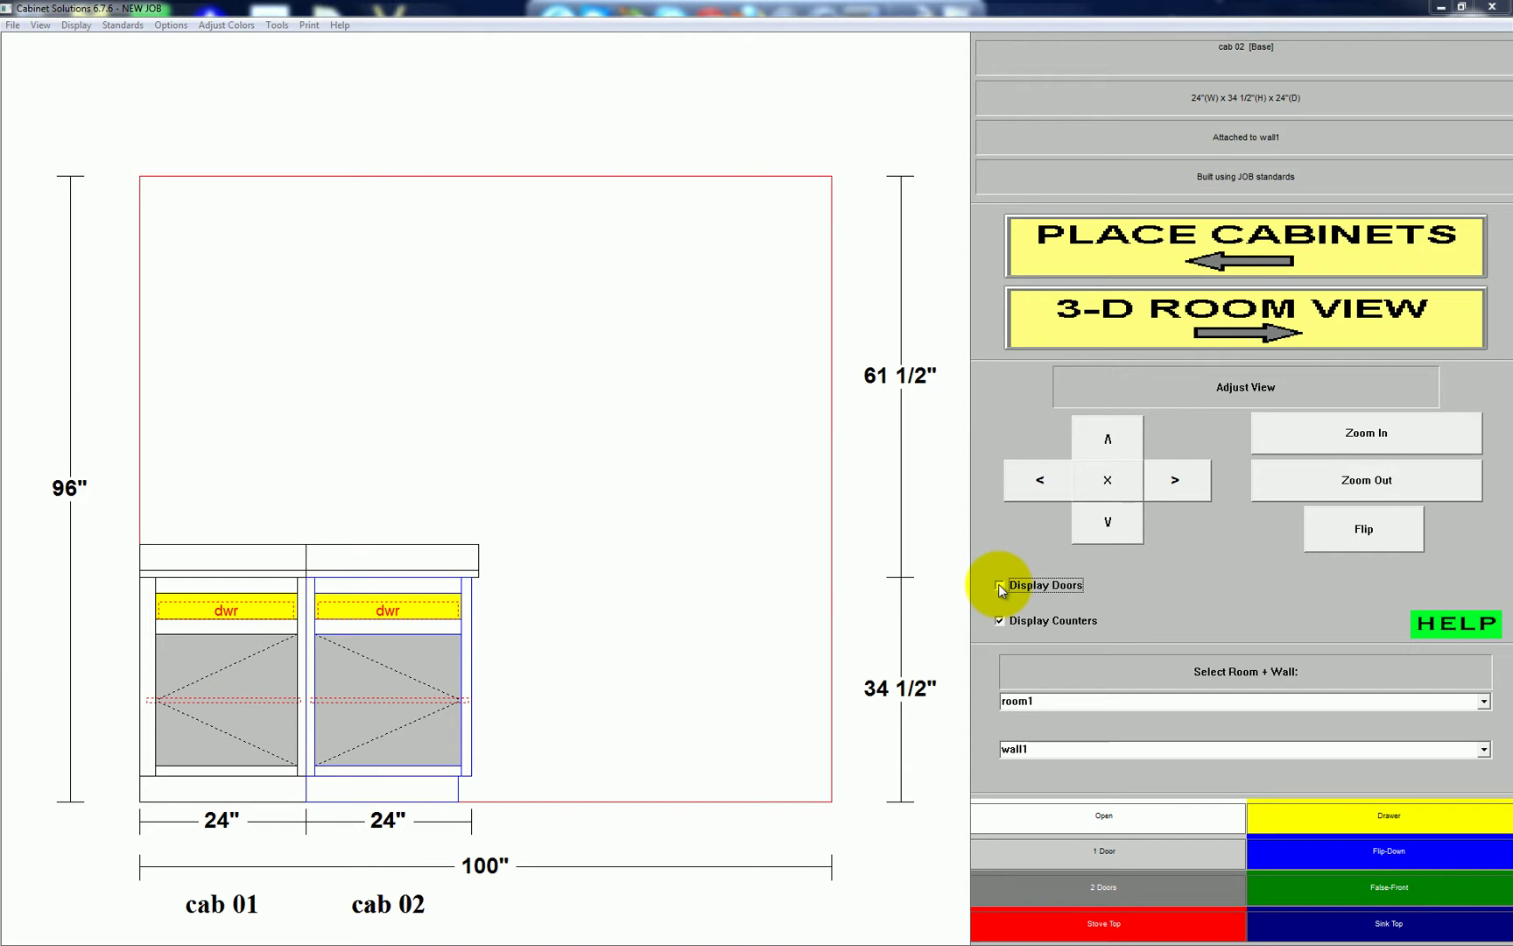
{"action": "left_click", "coordinate": [1000, 586]}
{"action": "left_click", "coordinate": [253, 638]}
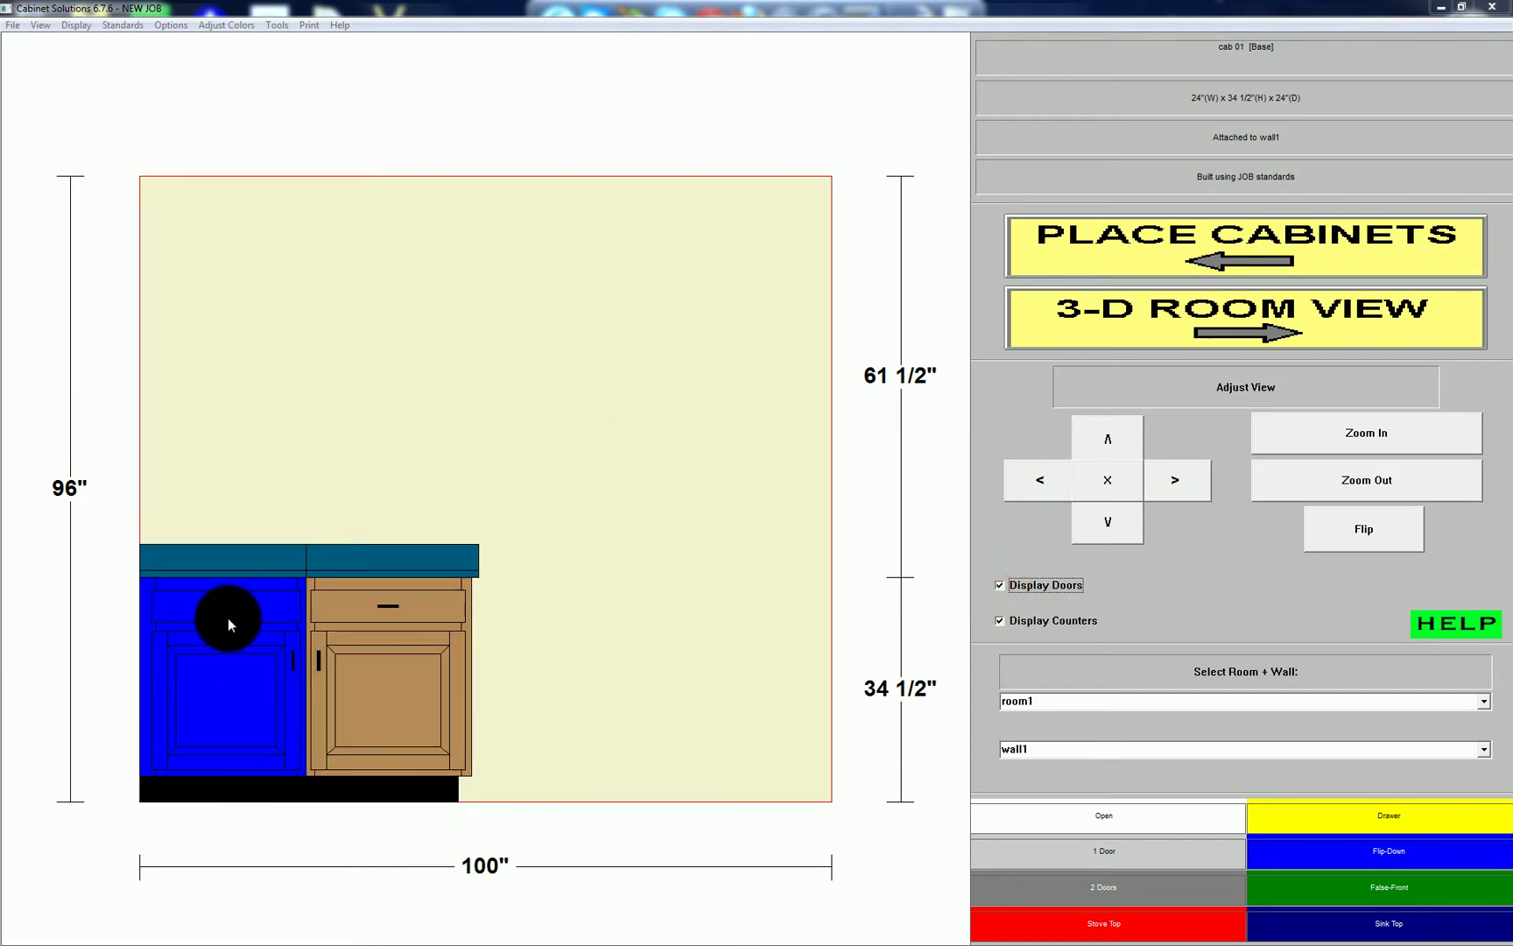
Try a specified end type on cab 01's right end, then keep it on automatic (UE)
{"action": "double_click", "coordinate": [229, 618]}
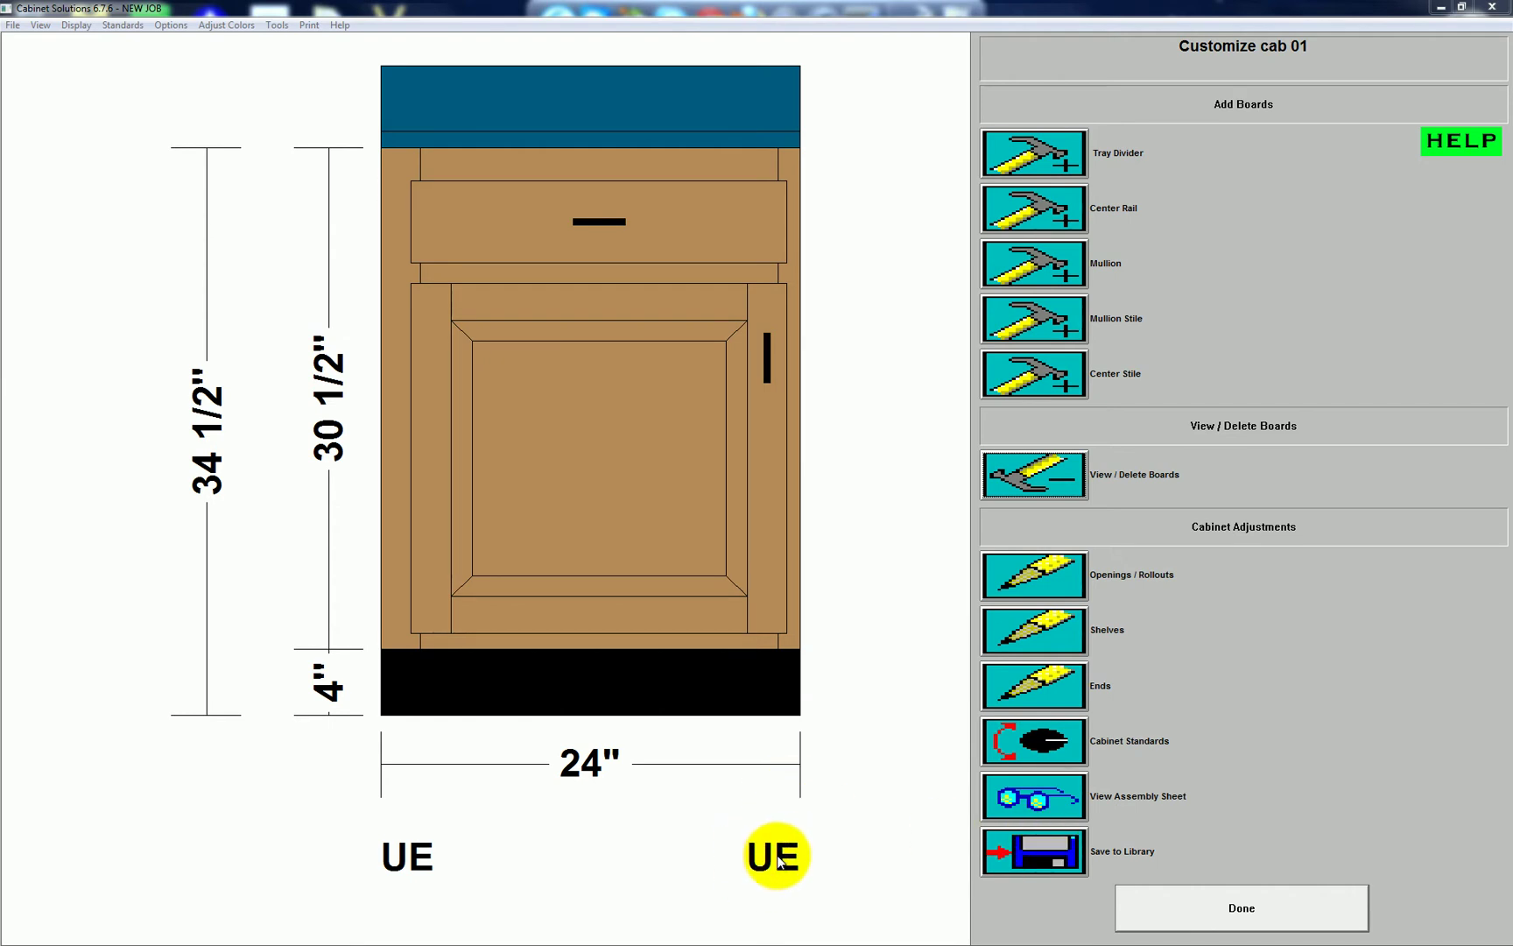
{"action": "left_click", "coordinate": [1038, 685]}
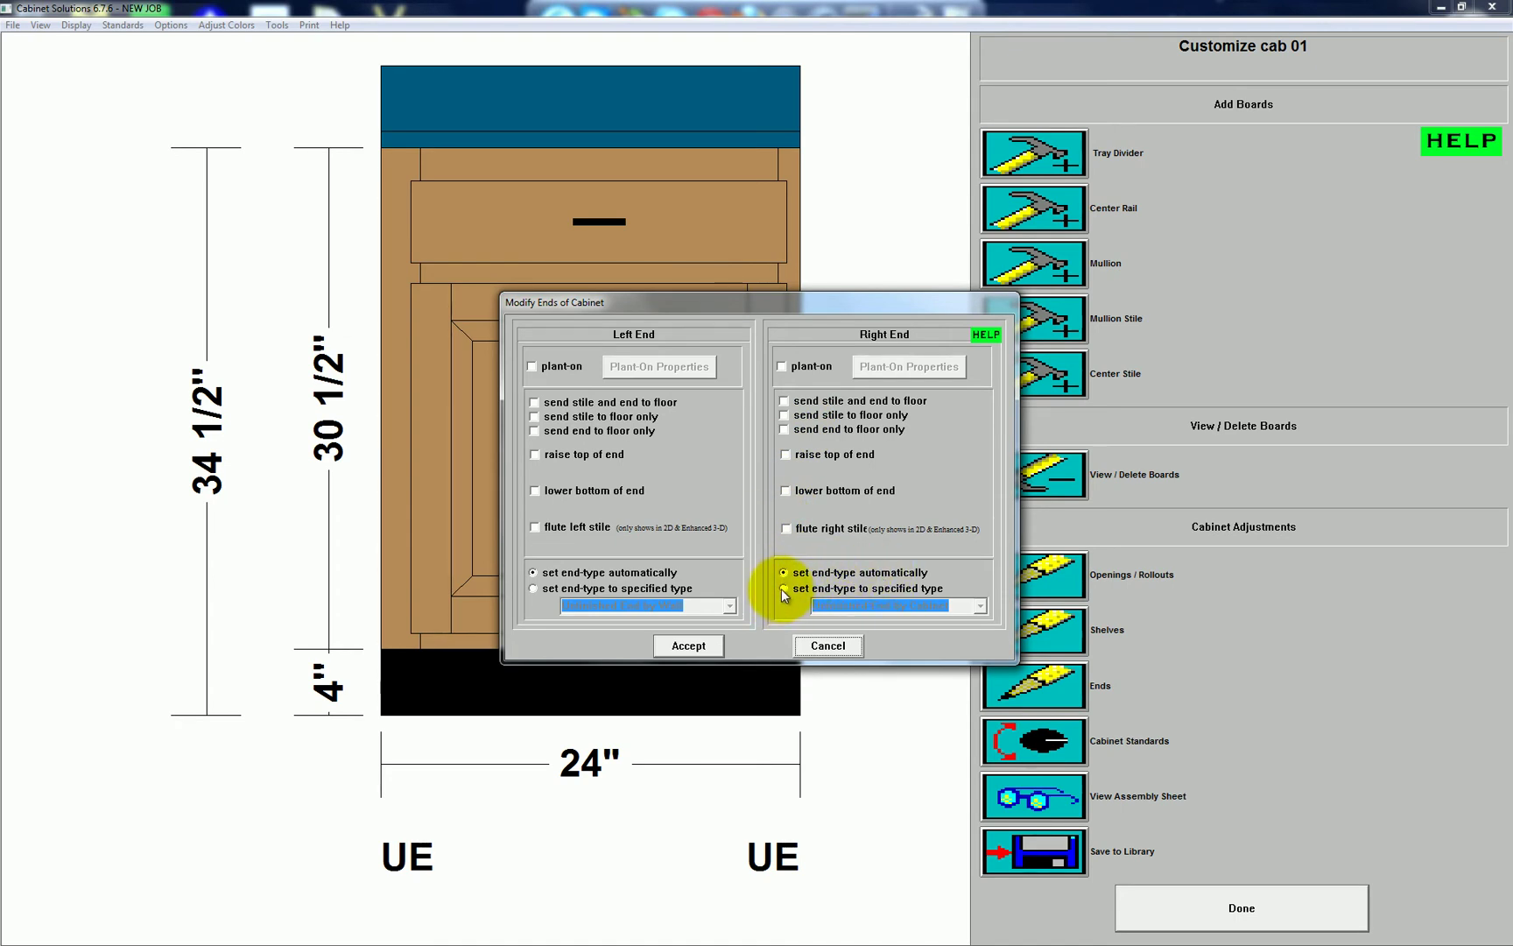
{"action": "left_click", "coordinate": [782, 587]}
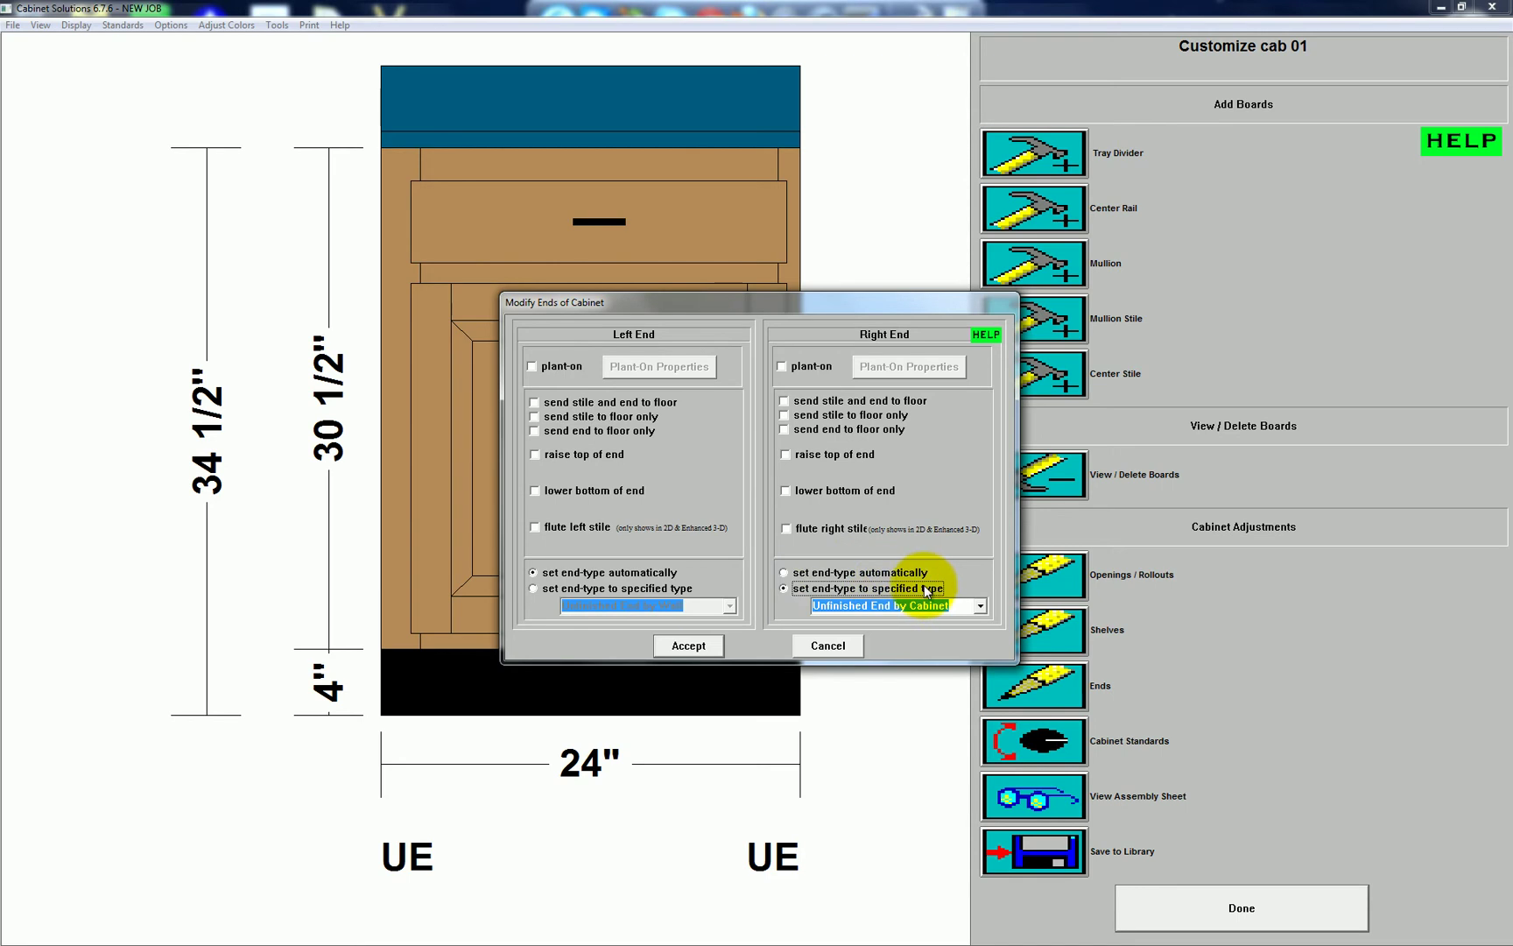
{"action": "left_click", "coordinate": [980, 604]}
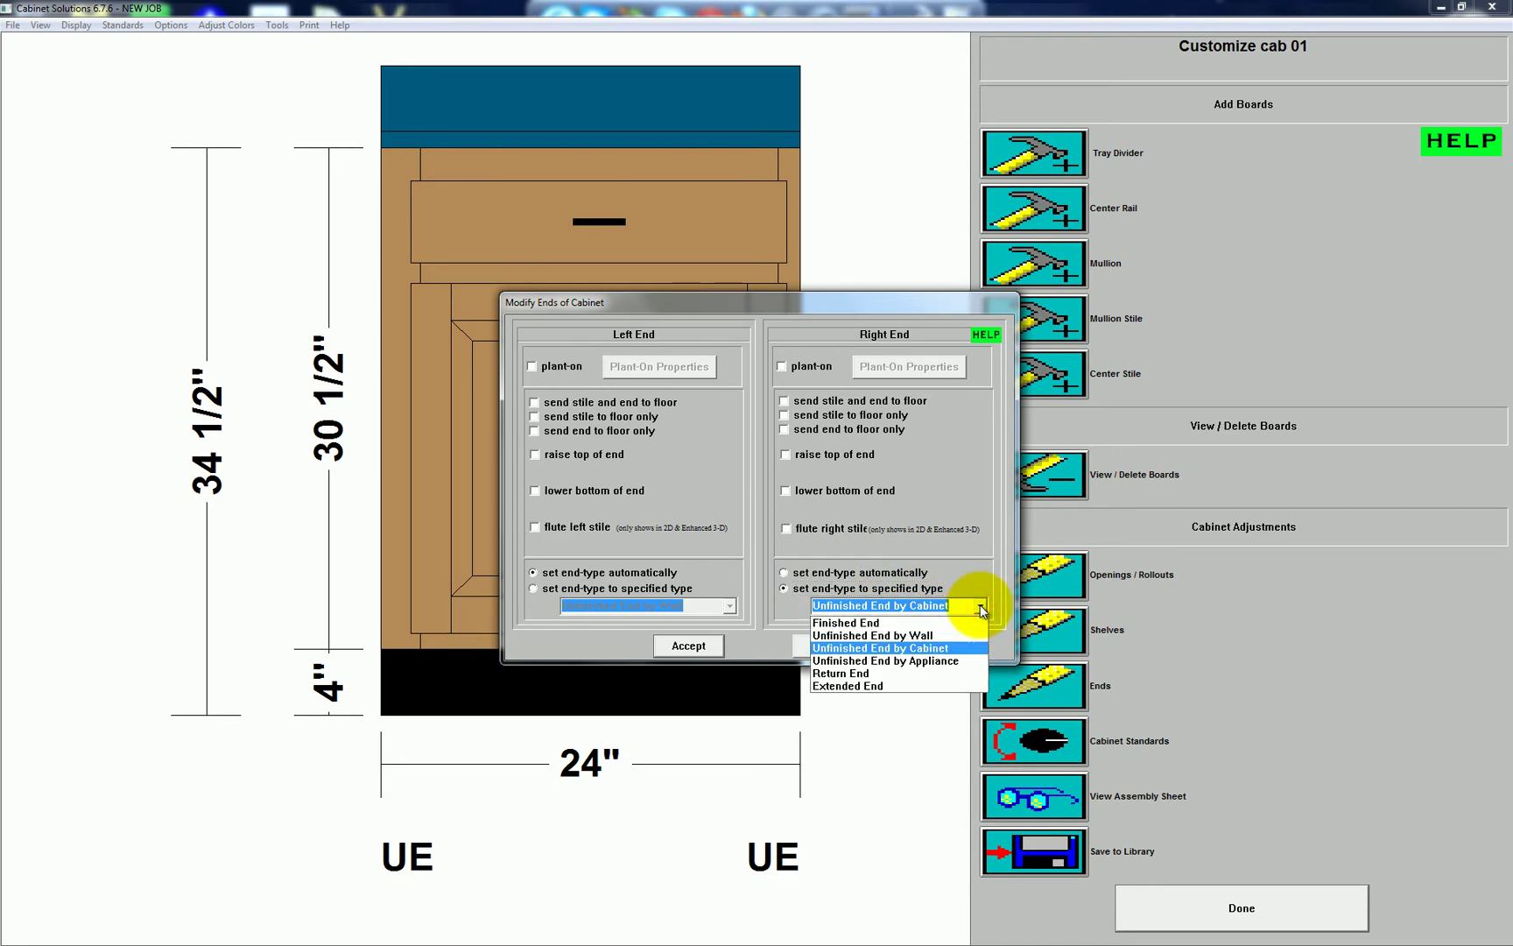
{"action": "left_click", "coordinate": [980, 604]}
{"action": "left_click", "coordinate": [784, 572]}
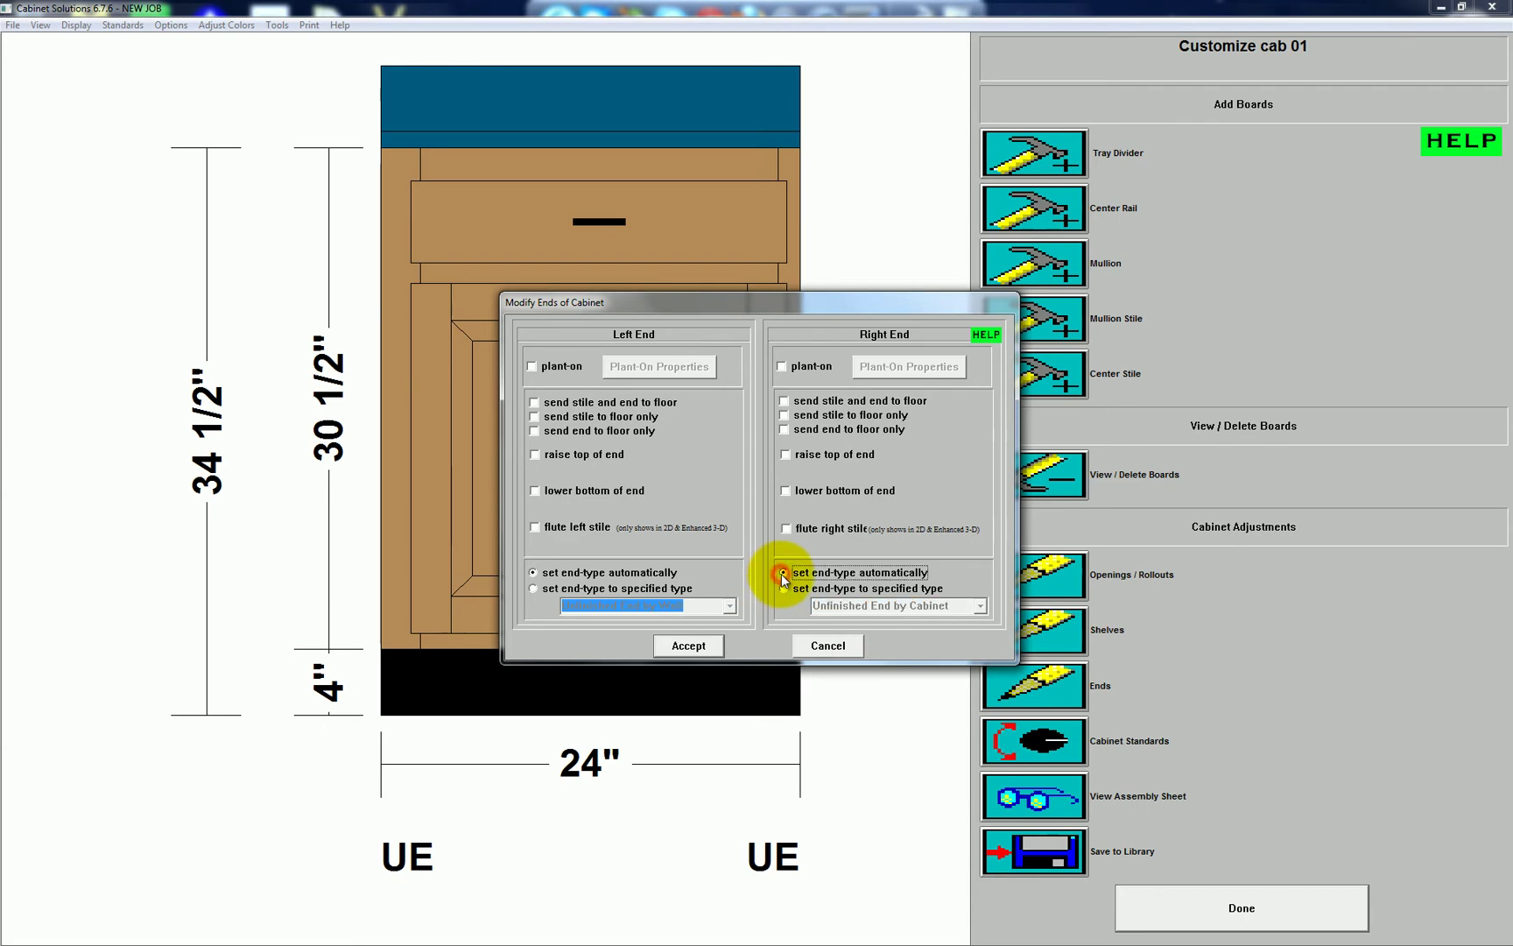
{"action": "left_click", "coordinate": [705, 653]}
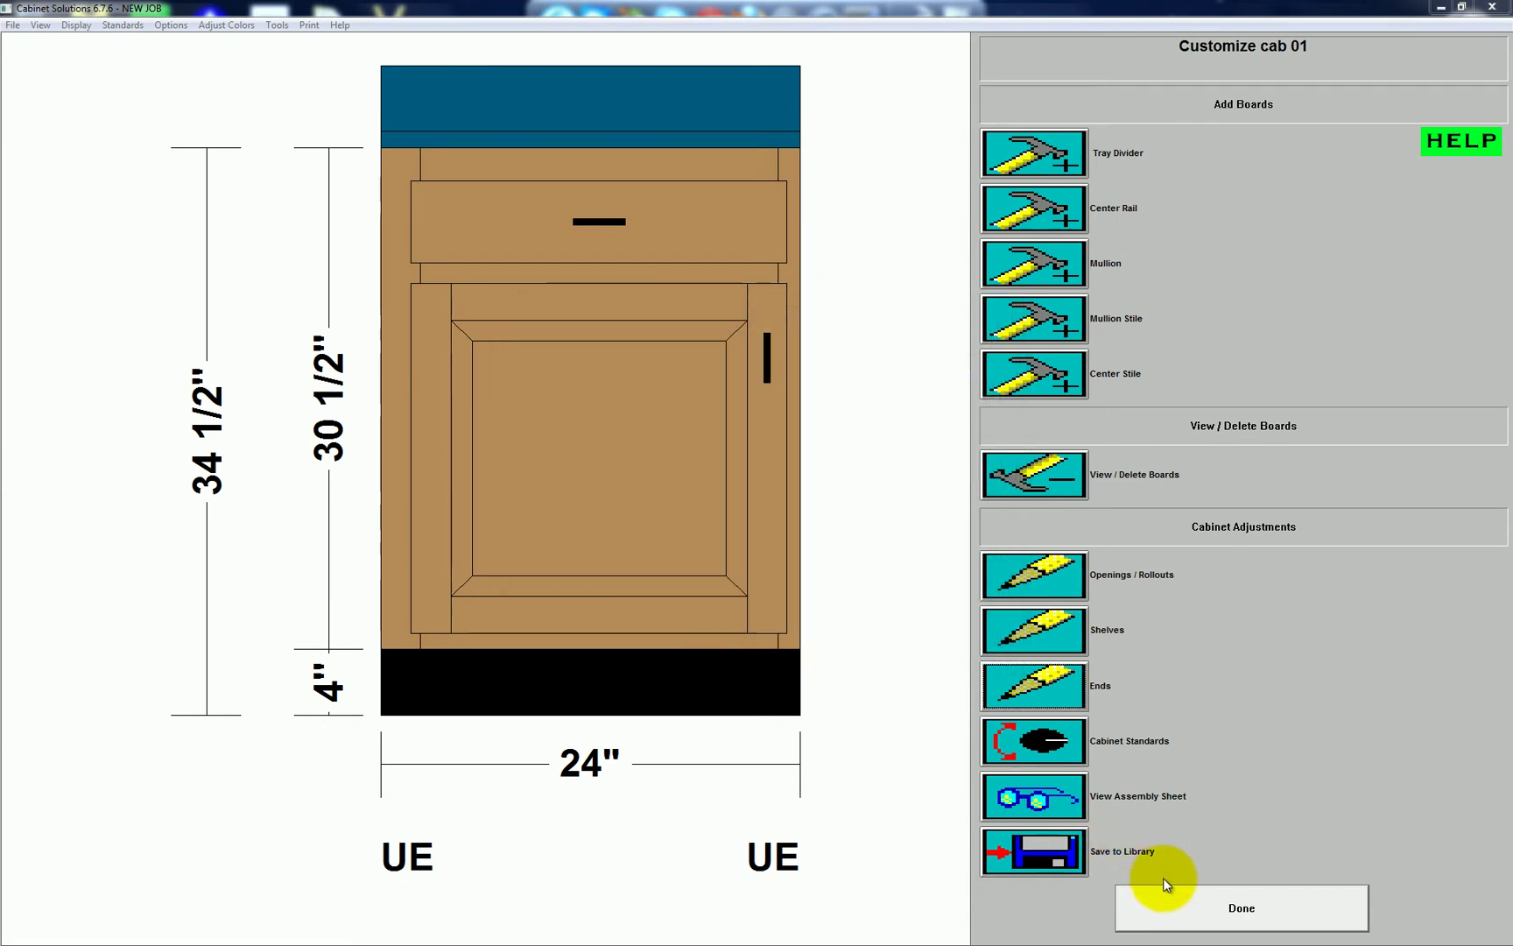
{"action": "left_click", "coordinate": [1181, 913]}
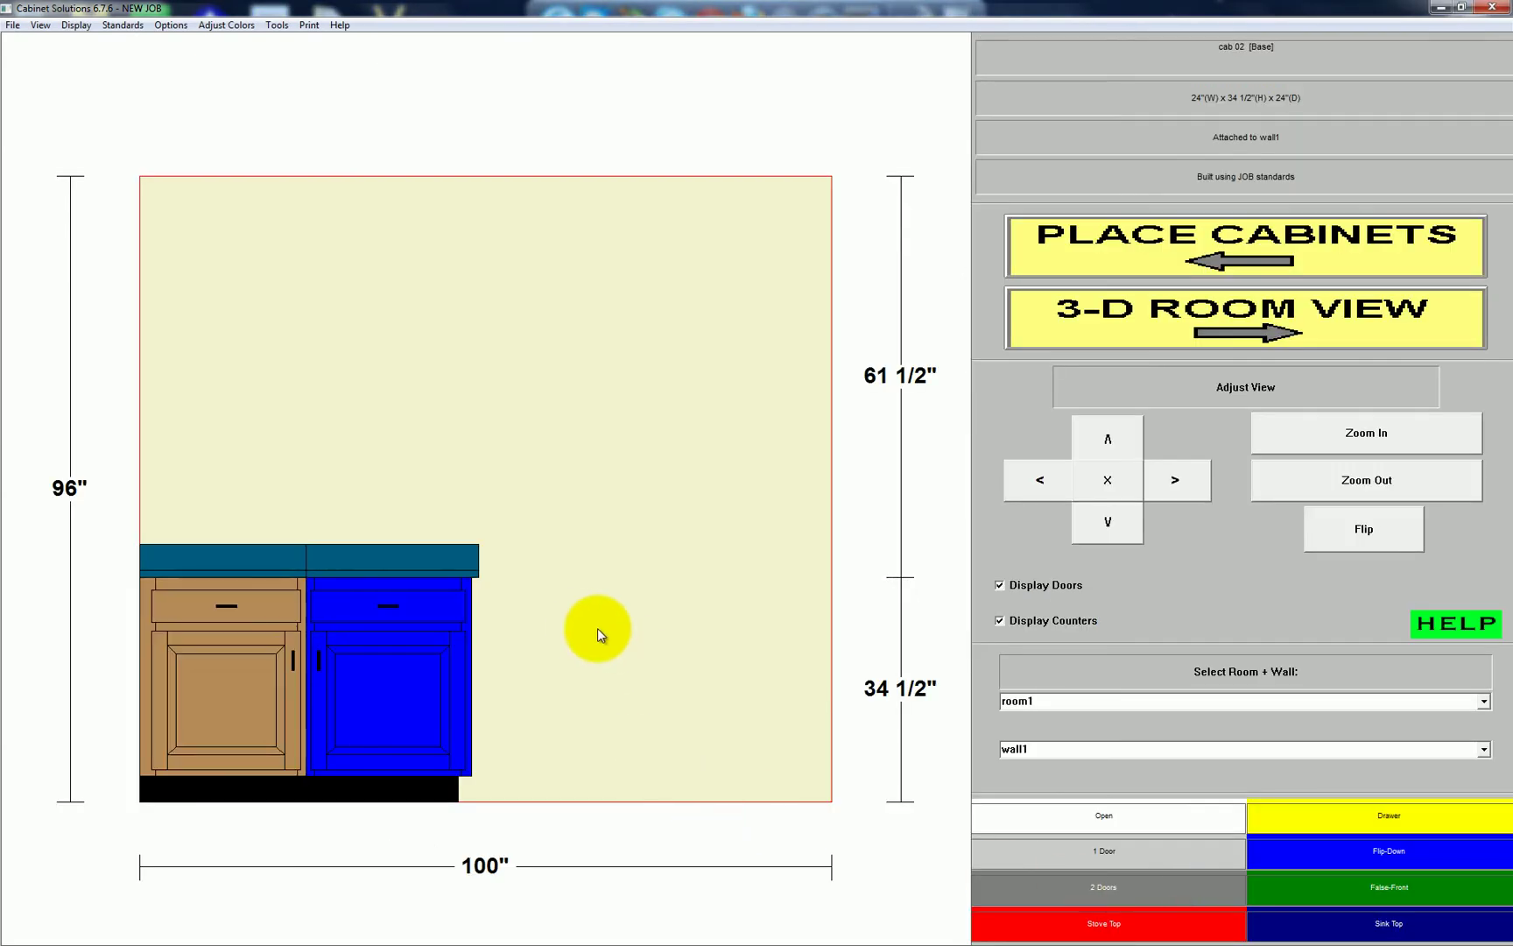
View the room in 3D and rotate it to see both cabinets under one countertop
{"action": "left_click", "coordinate": [1060, 320]}
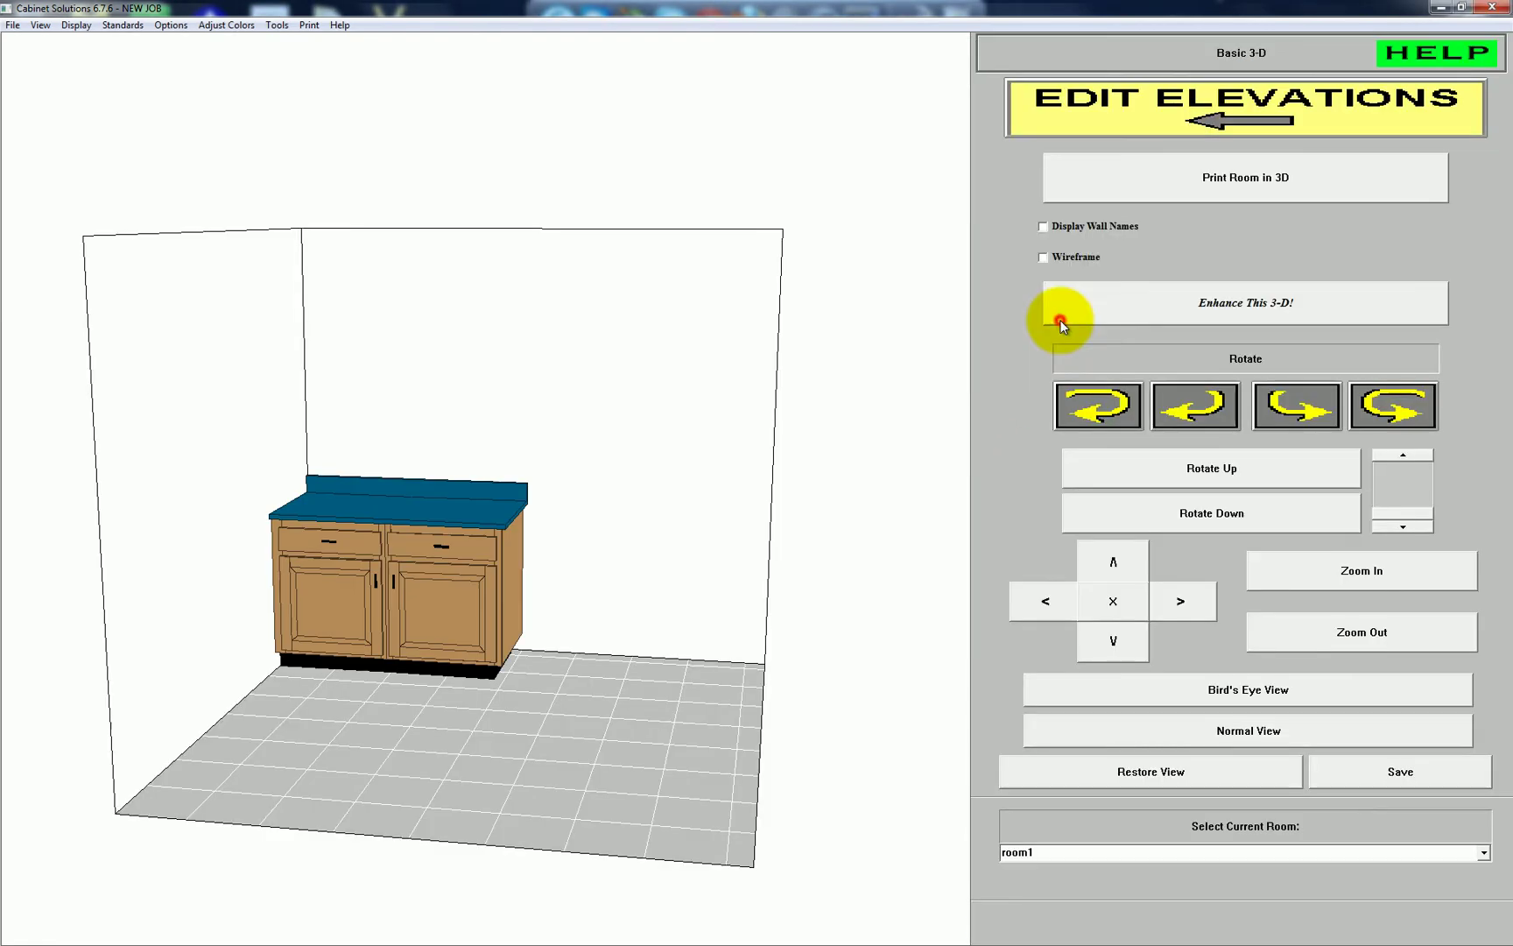
{"action": "left_click", "coordinate": [1110, 417]}
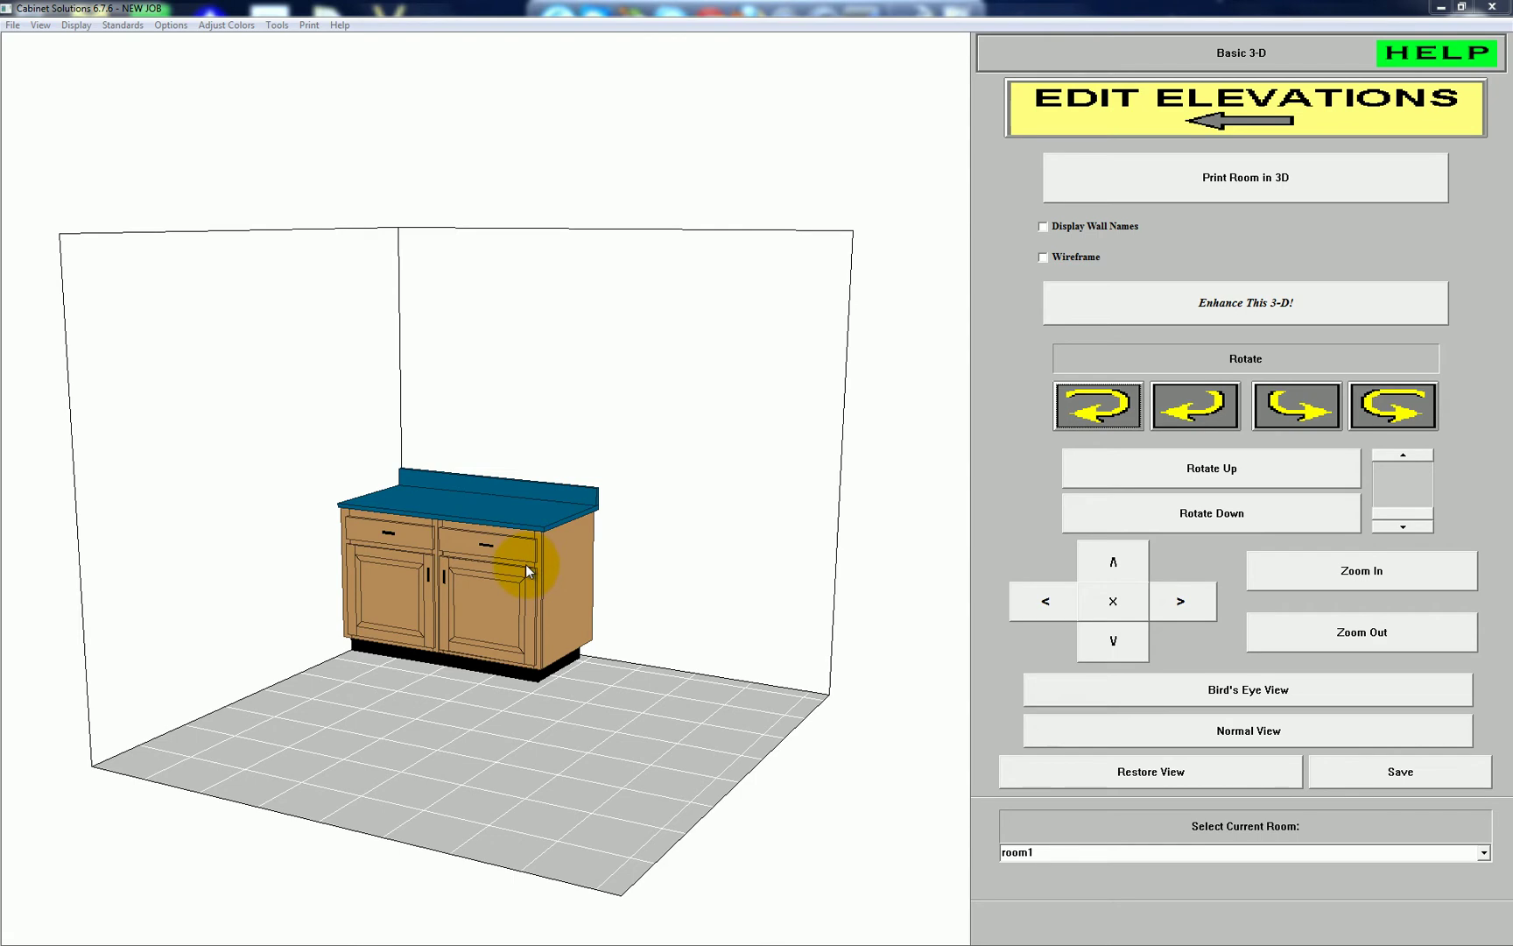
Make cab 02's right end a plant-on in its end settings
{"action": "left_click", "coordinate": [1068, 125]}
{"action": "left_click", "coordinate": [425, 608]}
{"action": "left_click", "coordinate": [415, 610]}
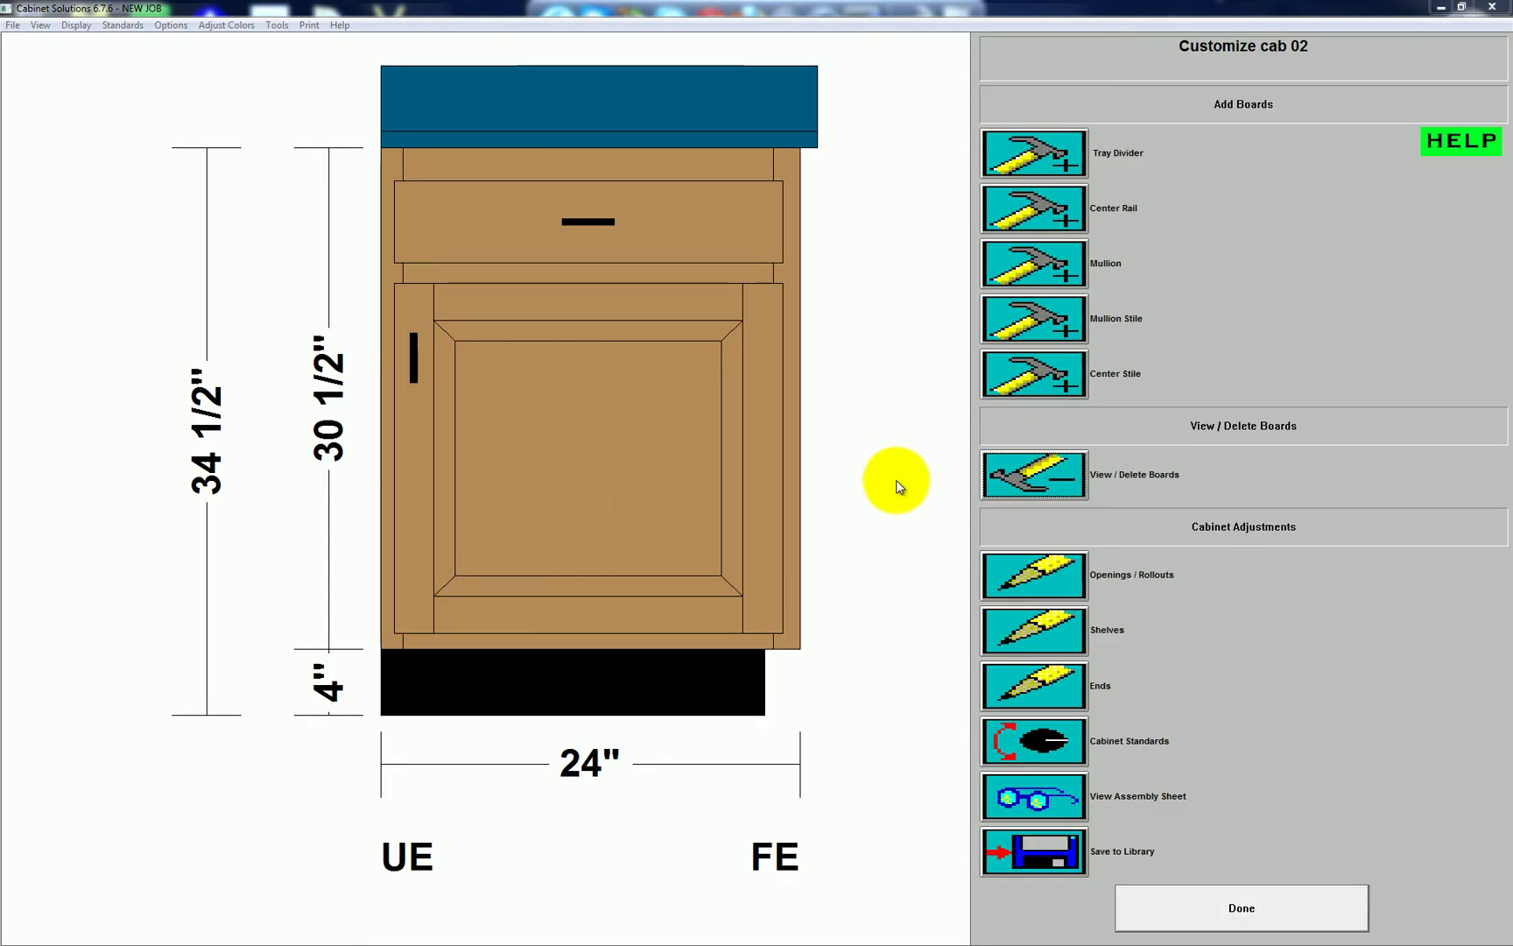
{"action": "left_click", "coordinate": [1031, 684]}
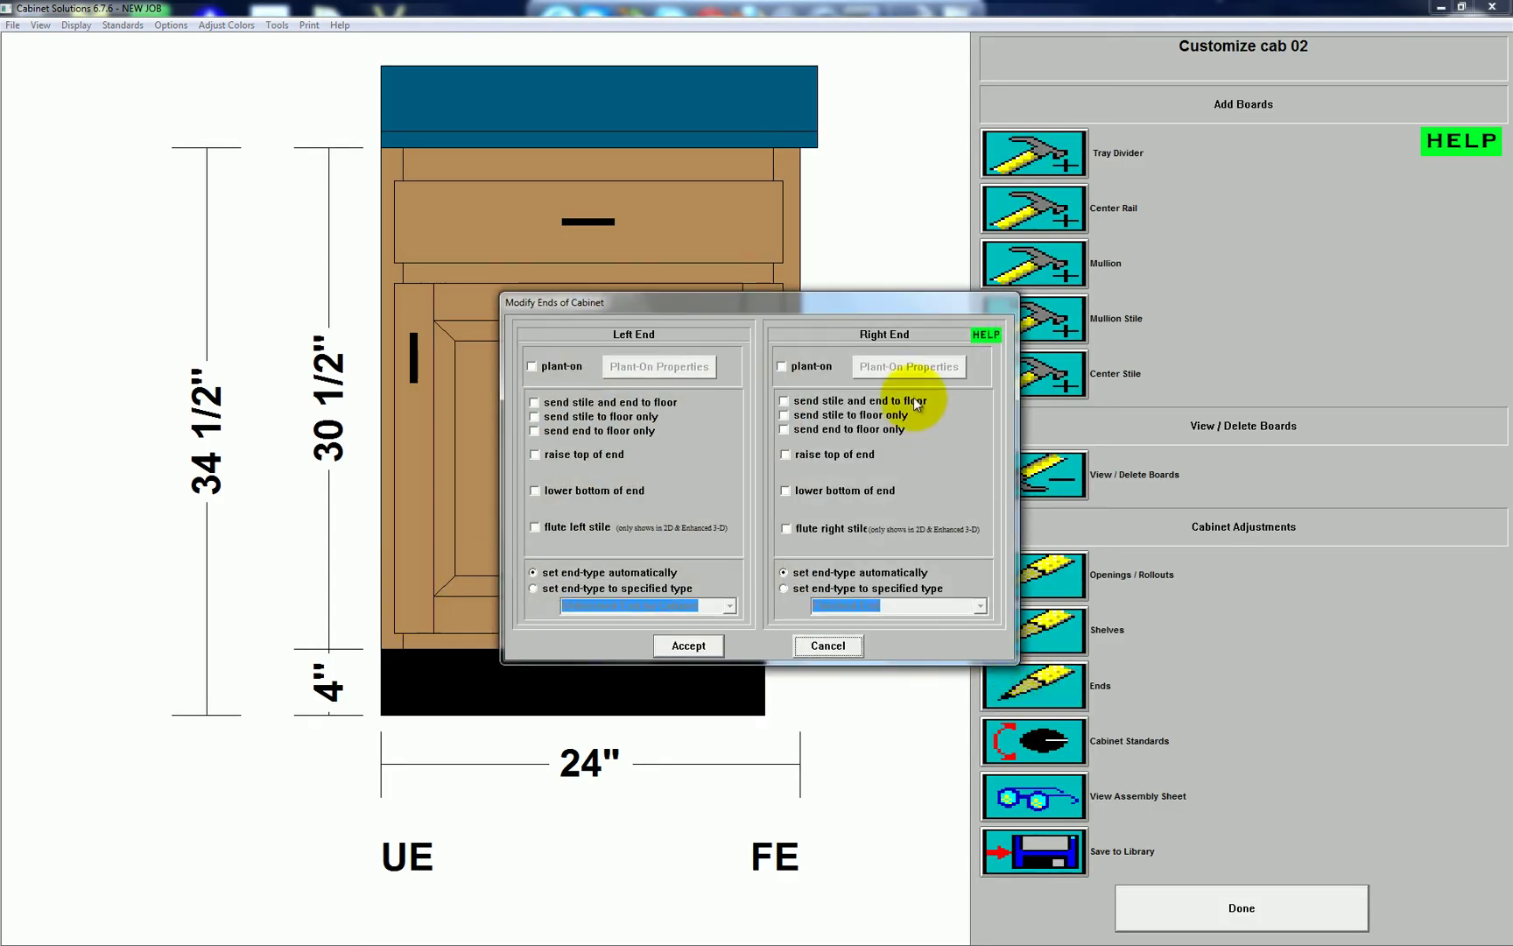
{"action": "left_click", "coordinate": [809, 370]}
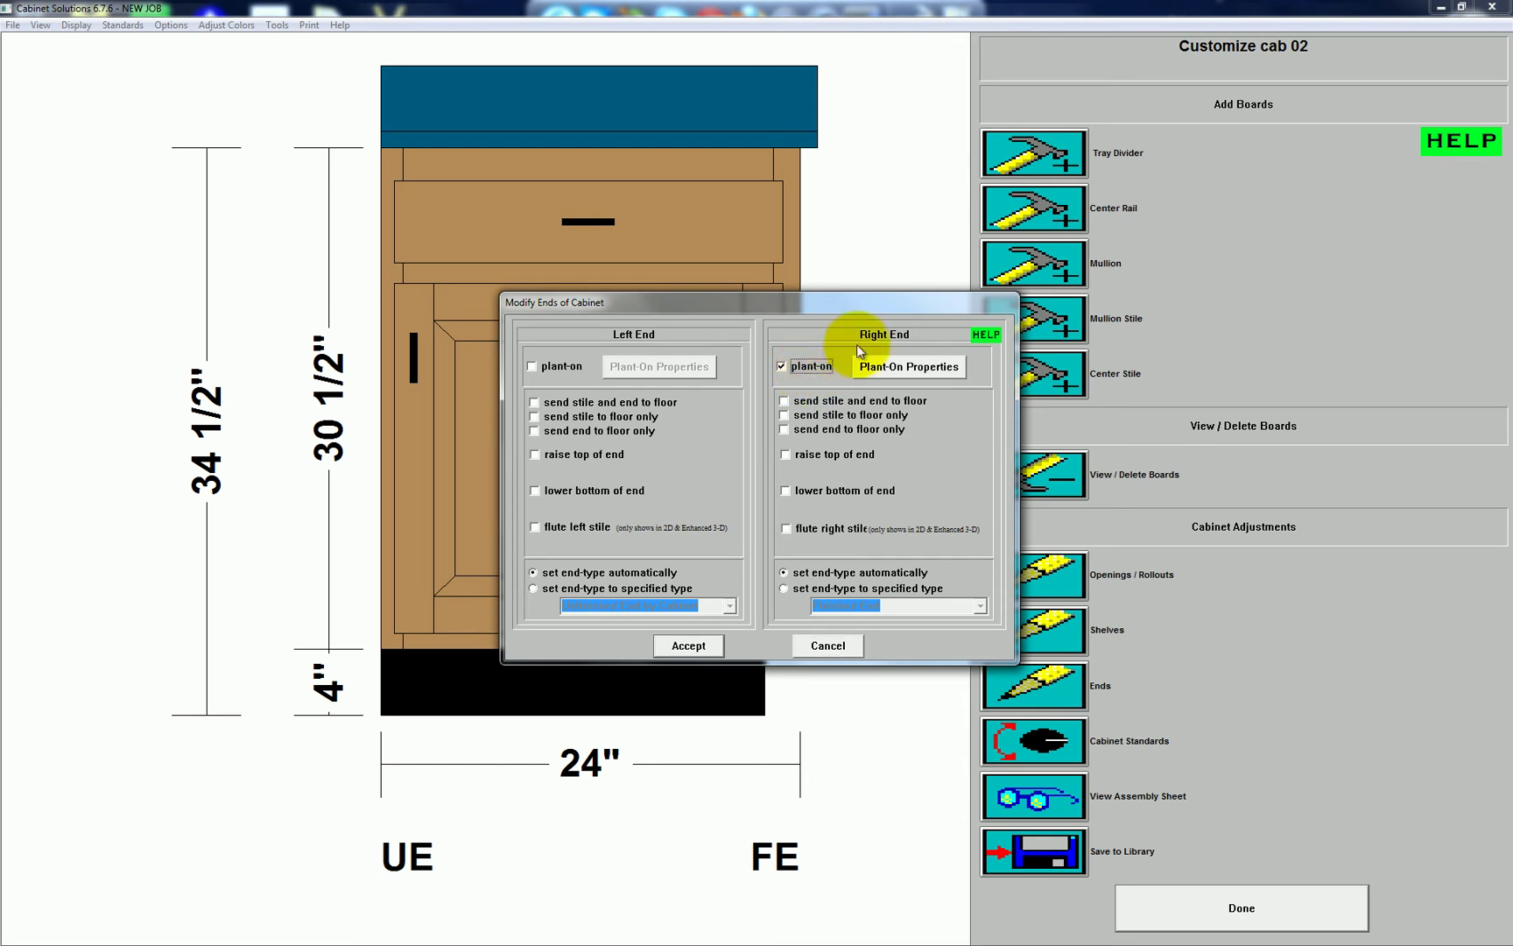
{"action": "left_click", "coordinate": [926, 366]}
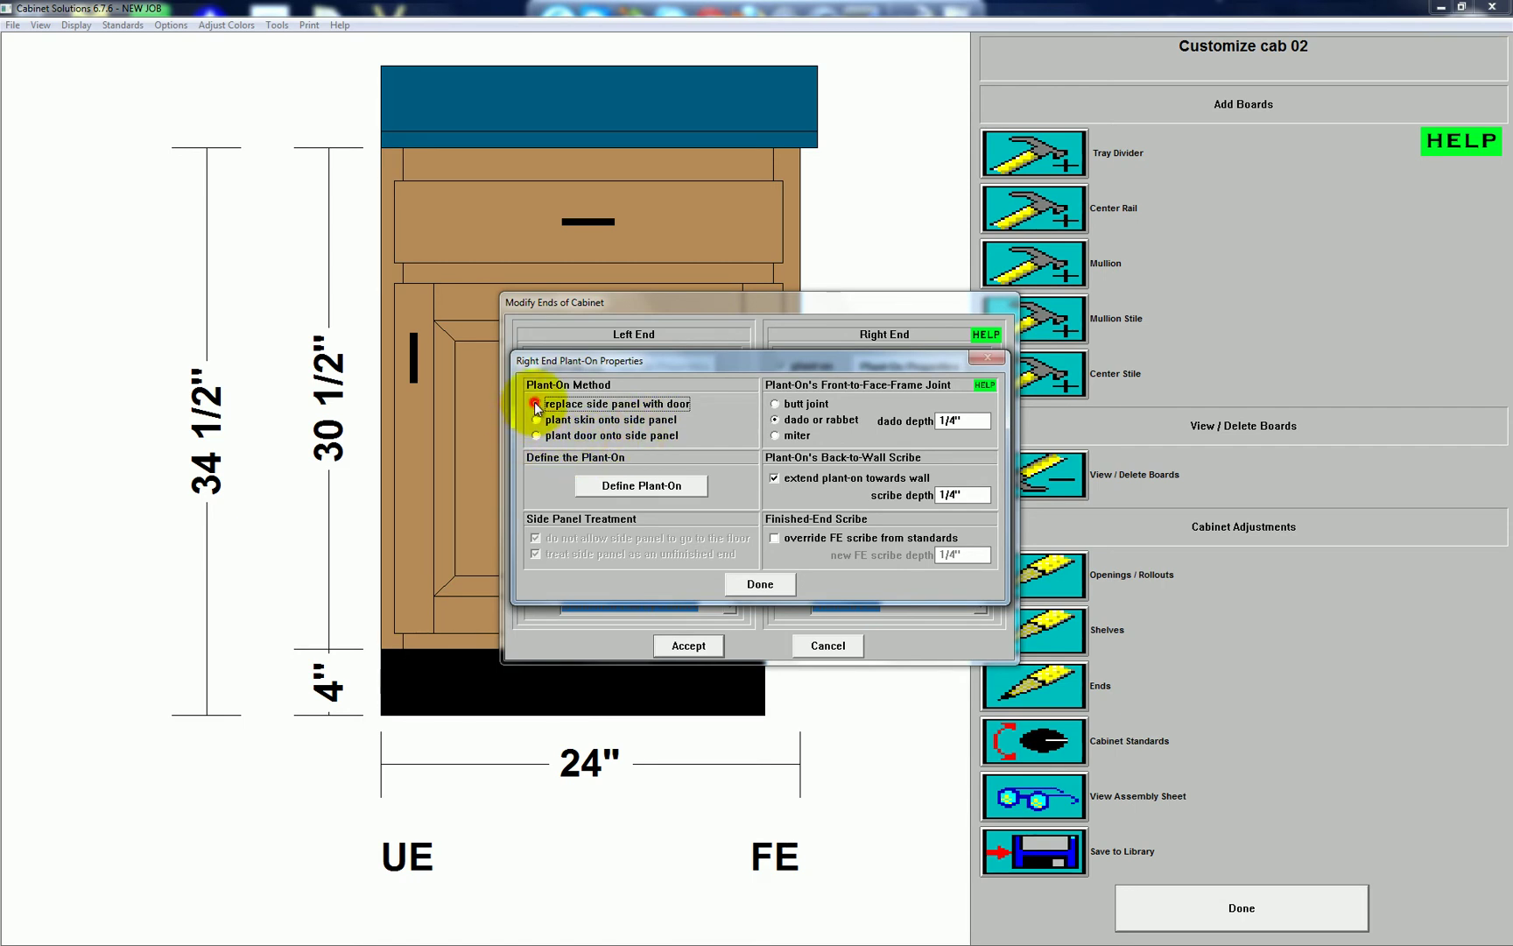
Review the raised-panel plant-on door standards and accept the plant-on right end
{"action": "left_click", "coordinate": [648, 487]}
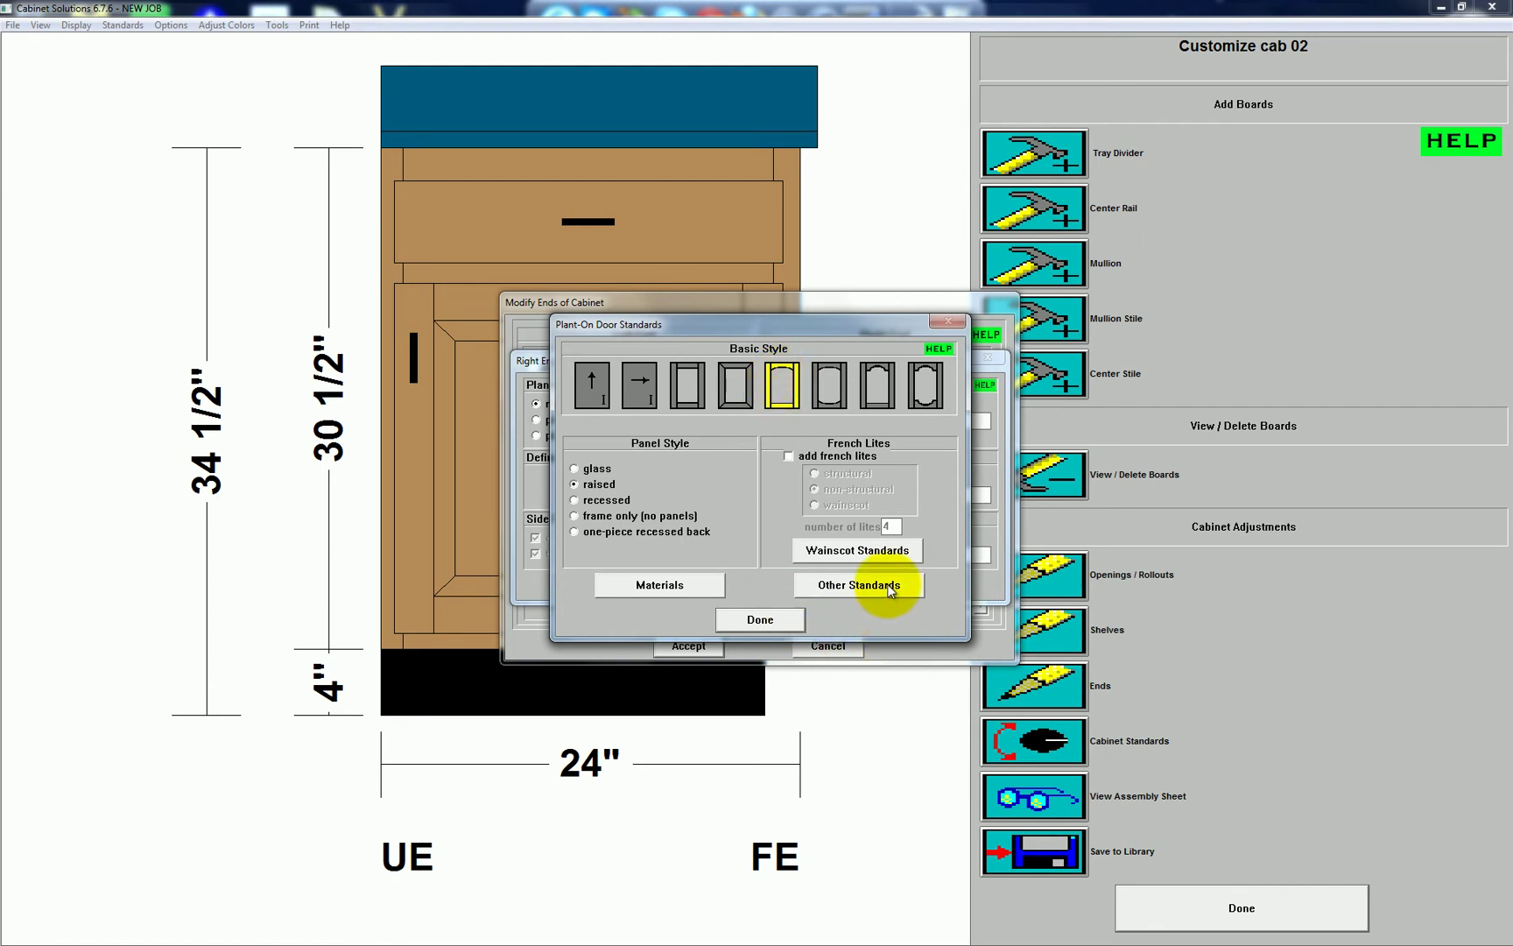
{"action": "left_click", "coordinate": [889, 589]}
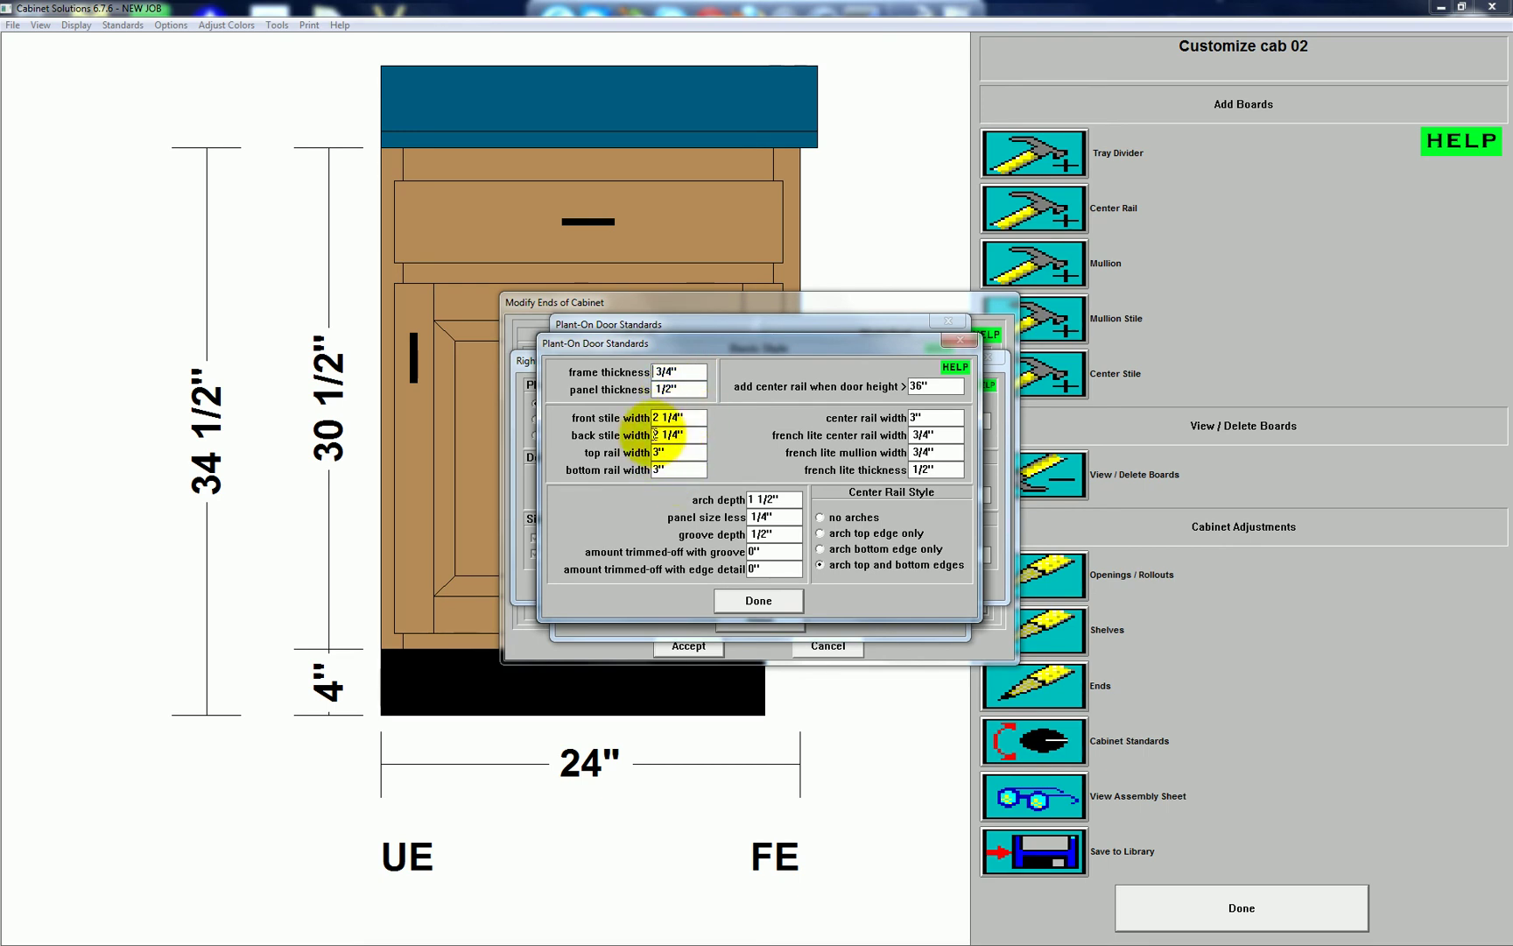
{"action": "left_click", "coordinate": [759, 601]}
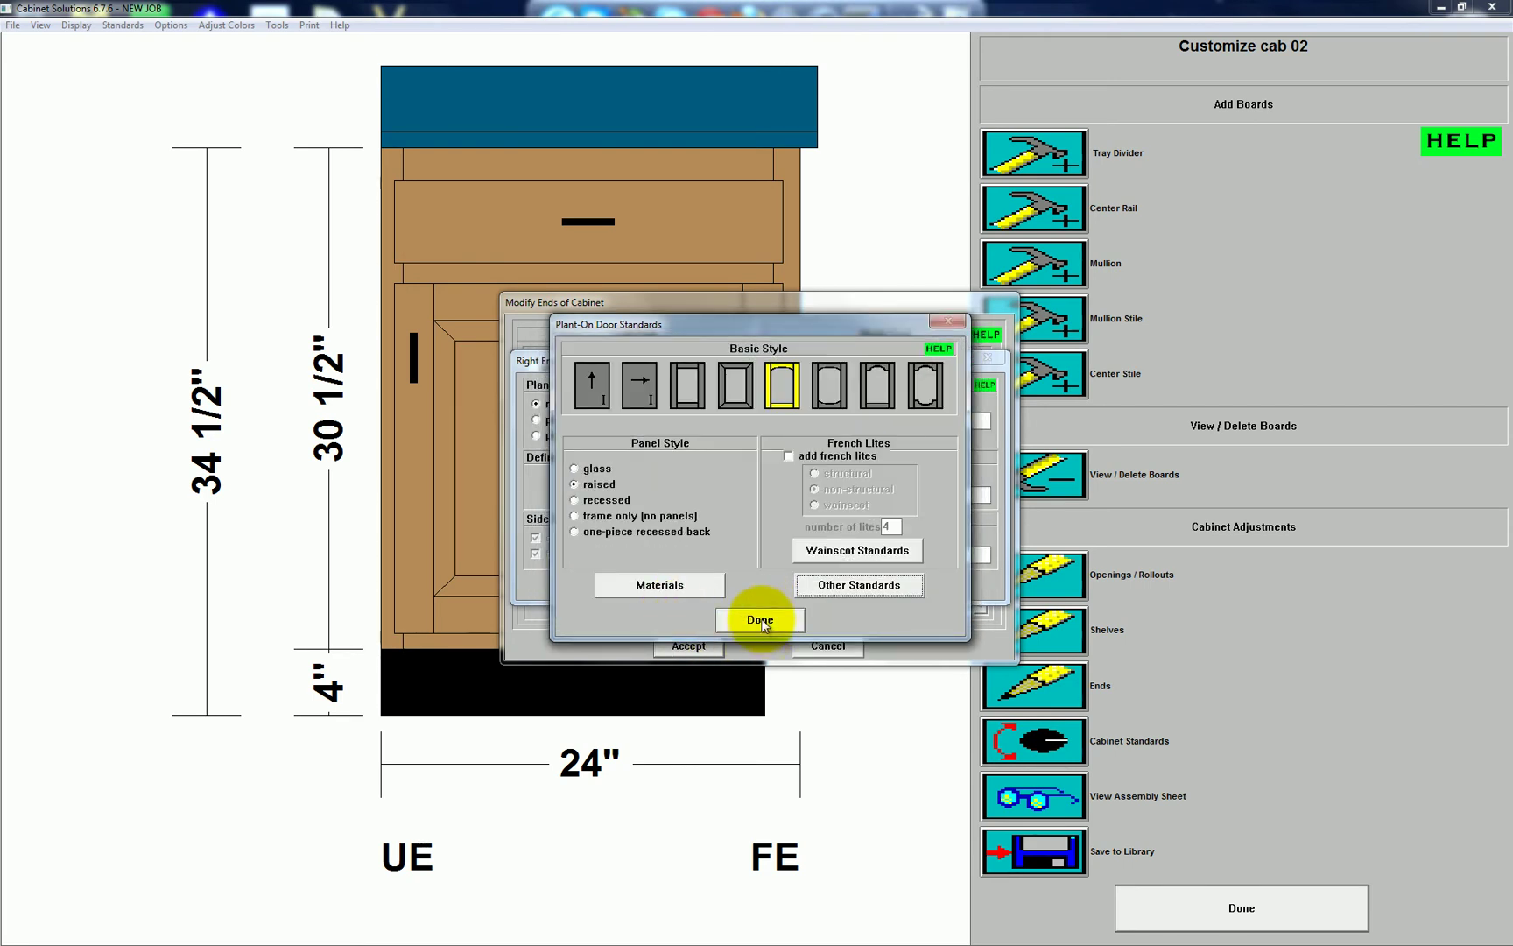
{"action": "left_click", "coordinate": [760, 620]}
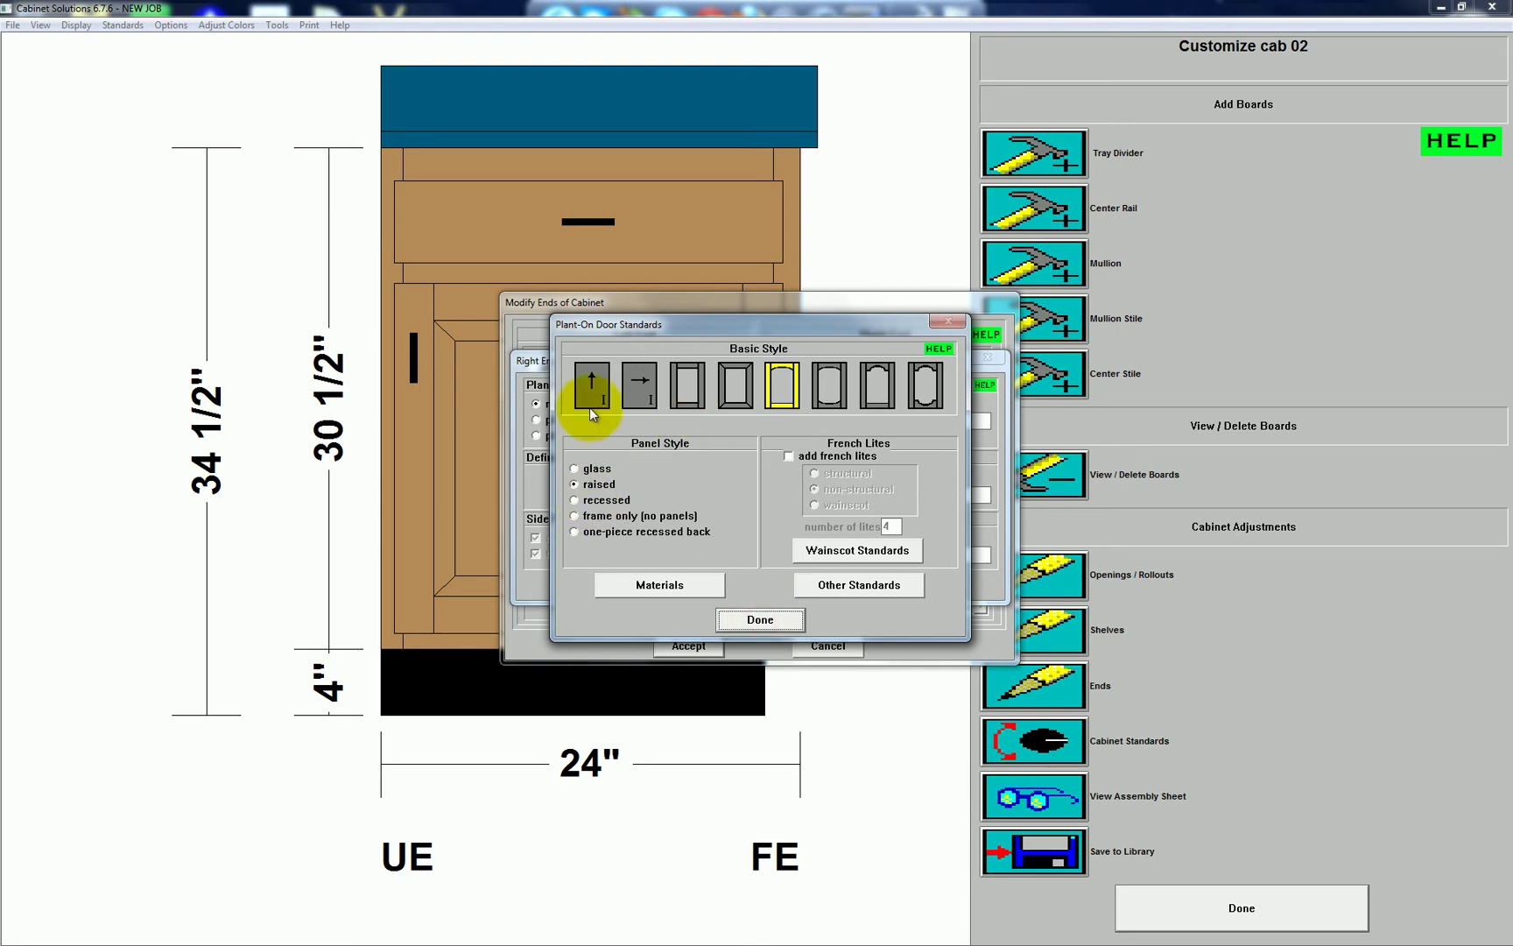
{"action": "left_click_drag", "start_coordinate": [655, 325], "coordinate": [610, 349]}
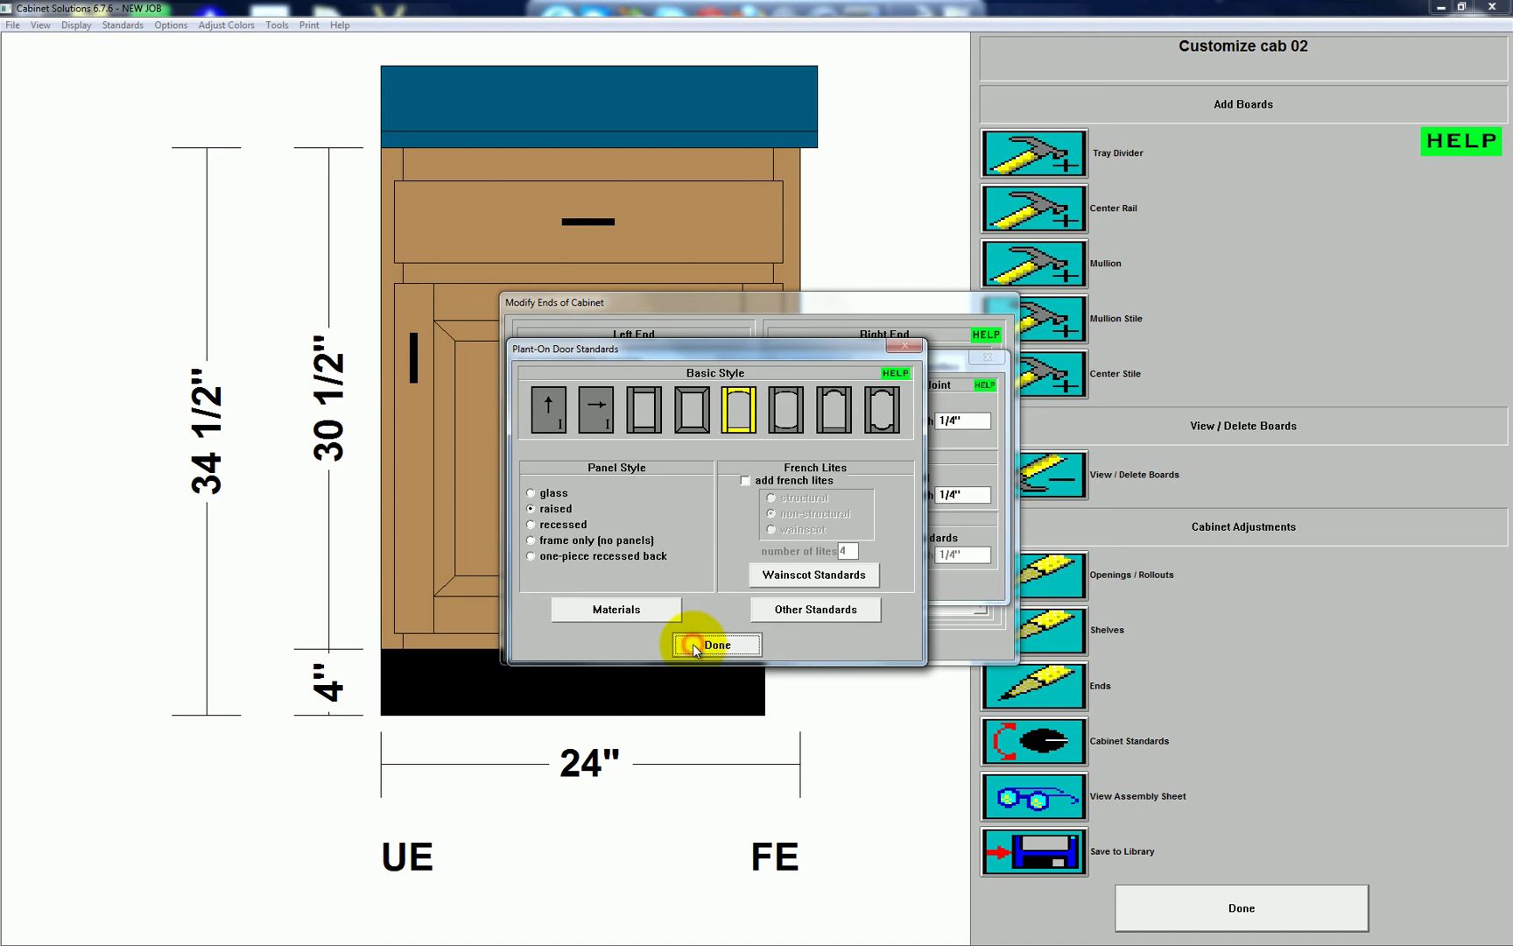
{"action": "left_click", "coordinate": [714, 644]}
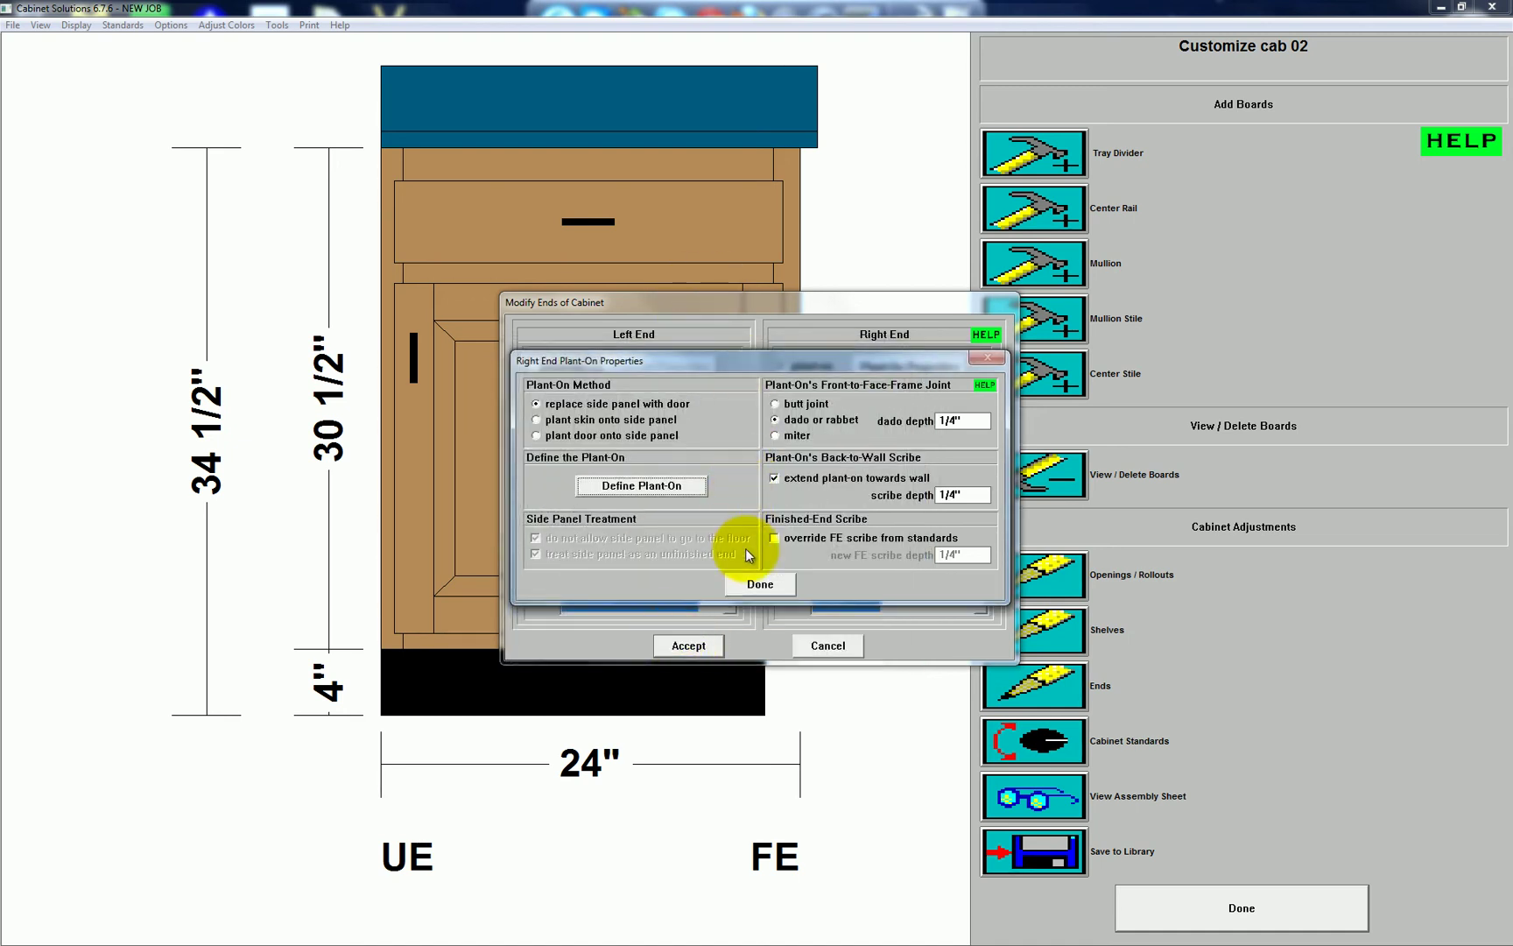
{"action": "left_click", "coordinate": [758, 582]}
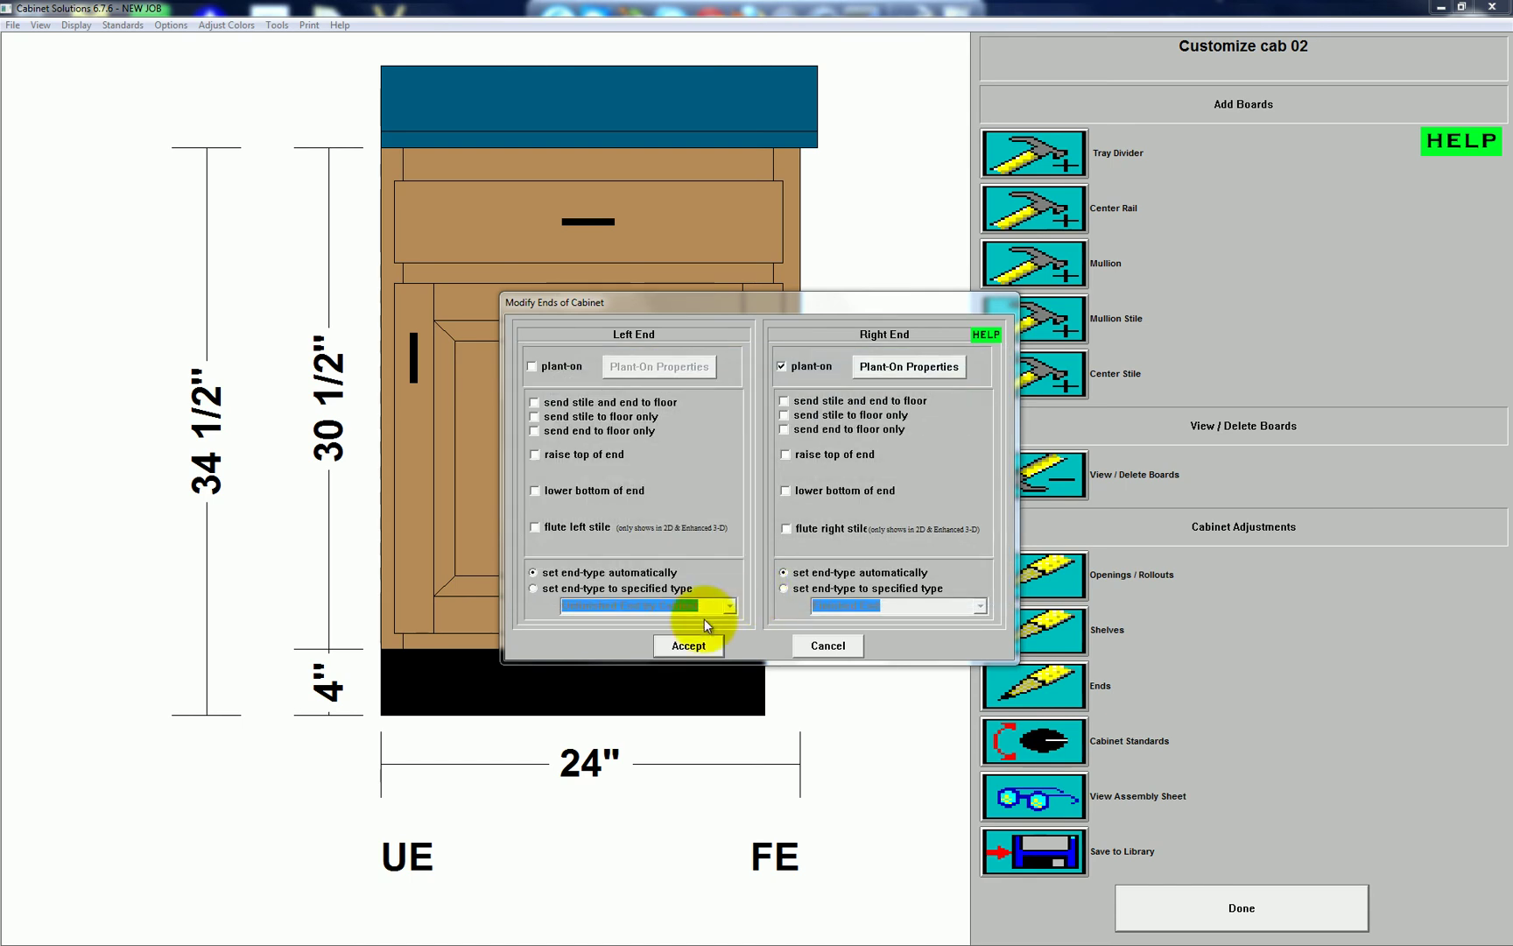
{"action": "left_click", "coordinate": [696, 645]}
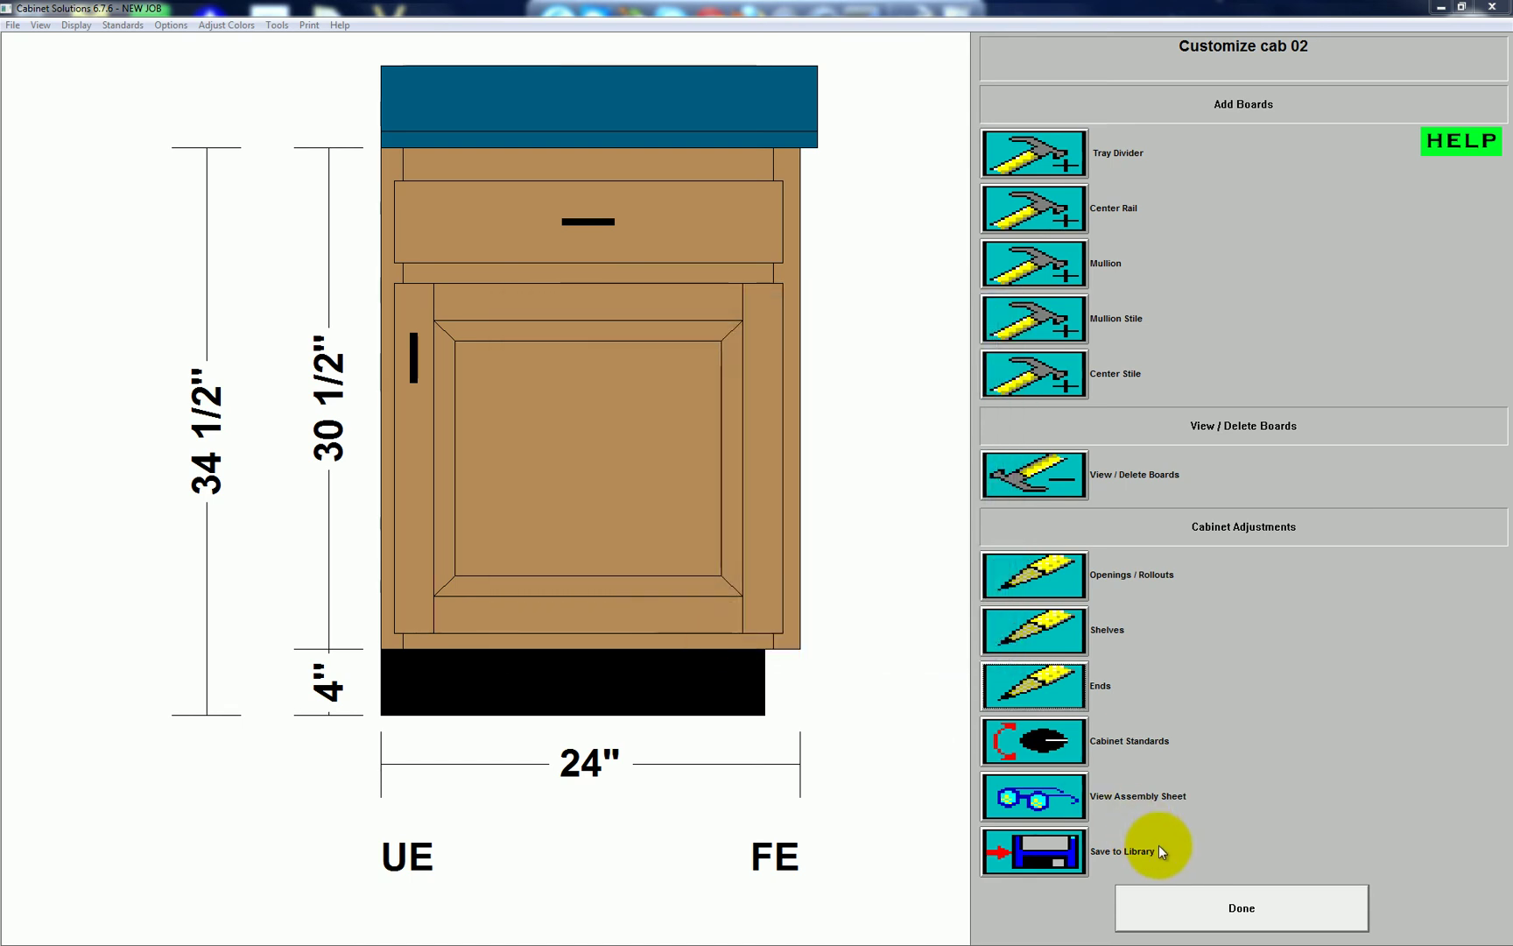
Check the 3D room, then return to the floor plan showing both 24-inch base cabinets
{"action": "left_click", "coordinate": [1168, 911]}
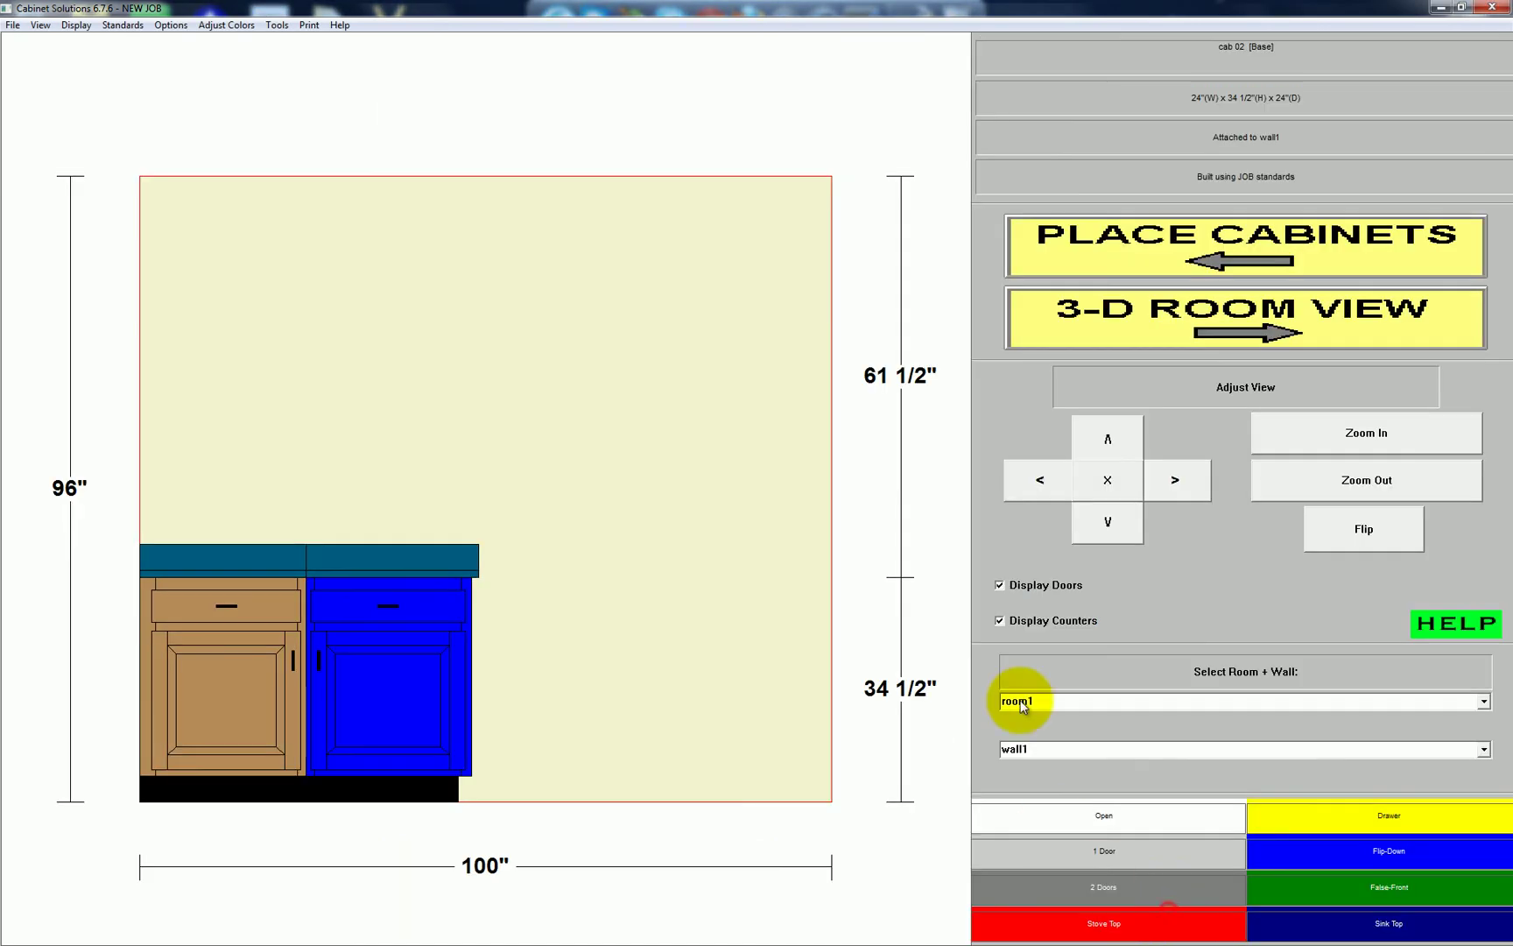
{"action": "left_click", "coordinate": [1147, 347]}
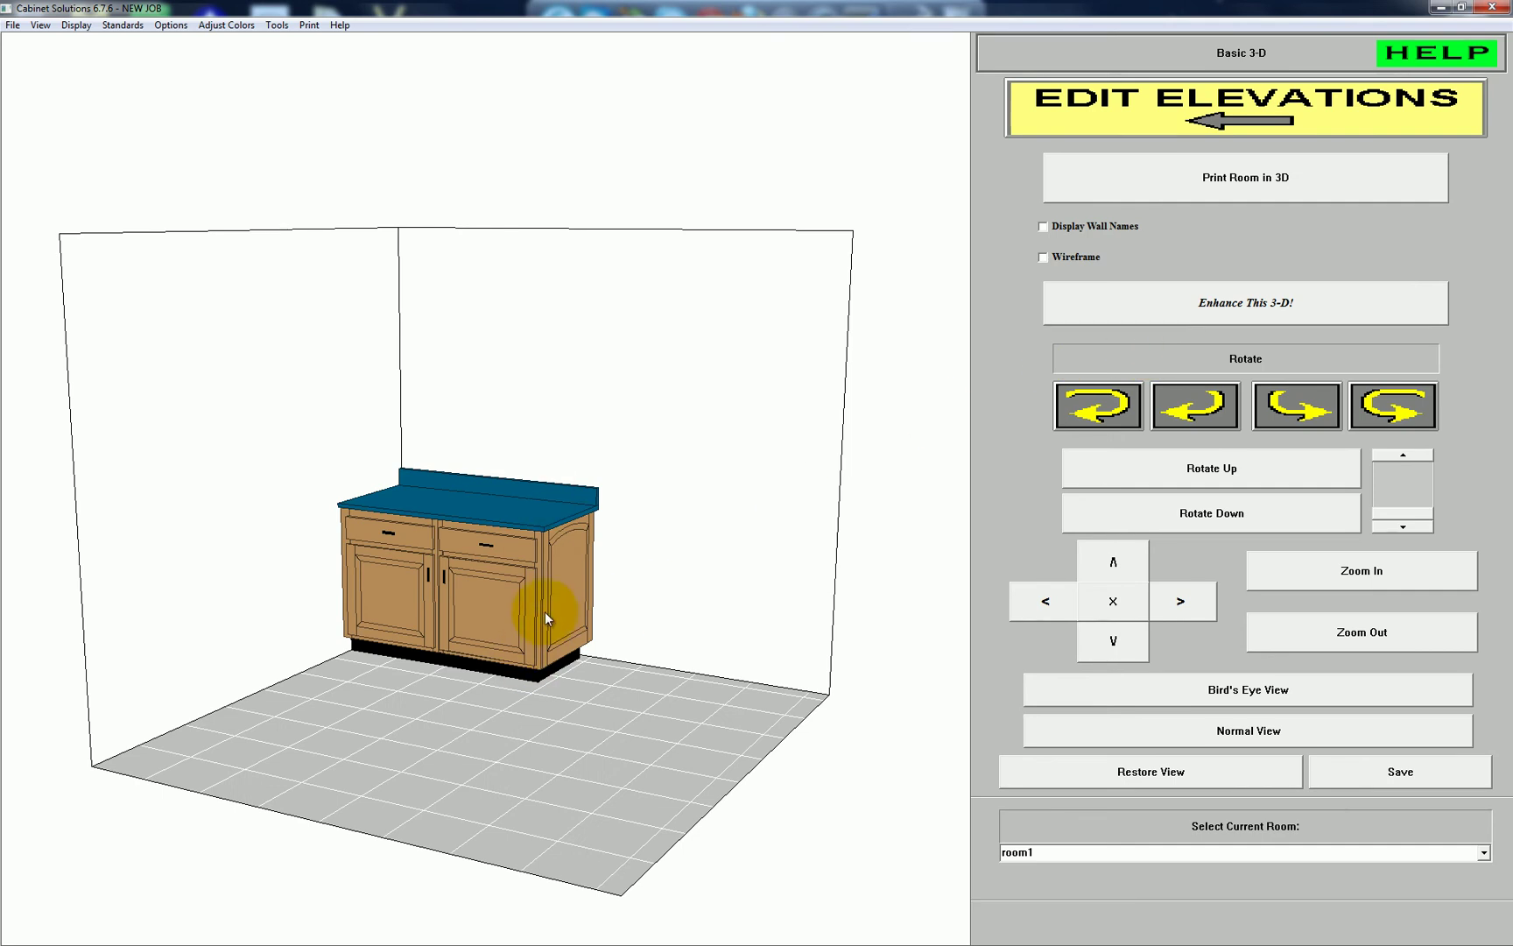
{"action": "left_click", "coordinate": [1115, 114]}
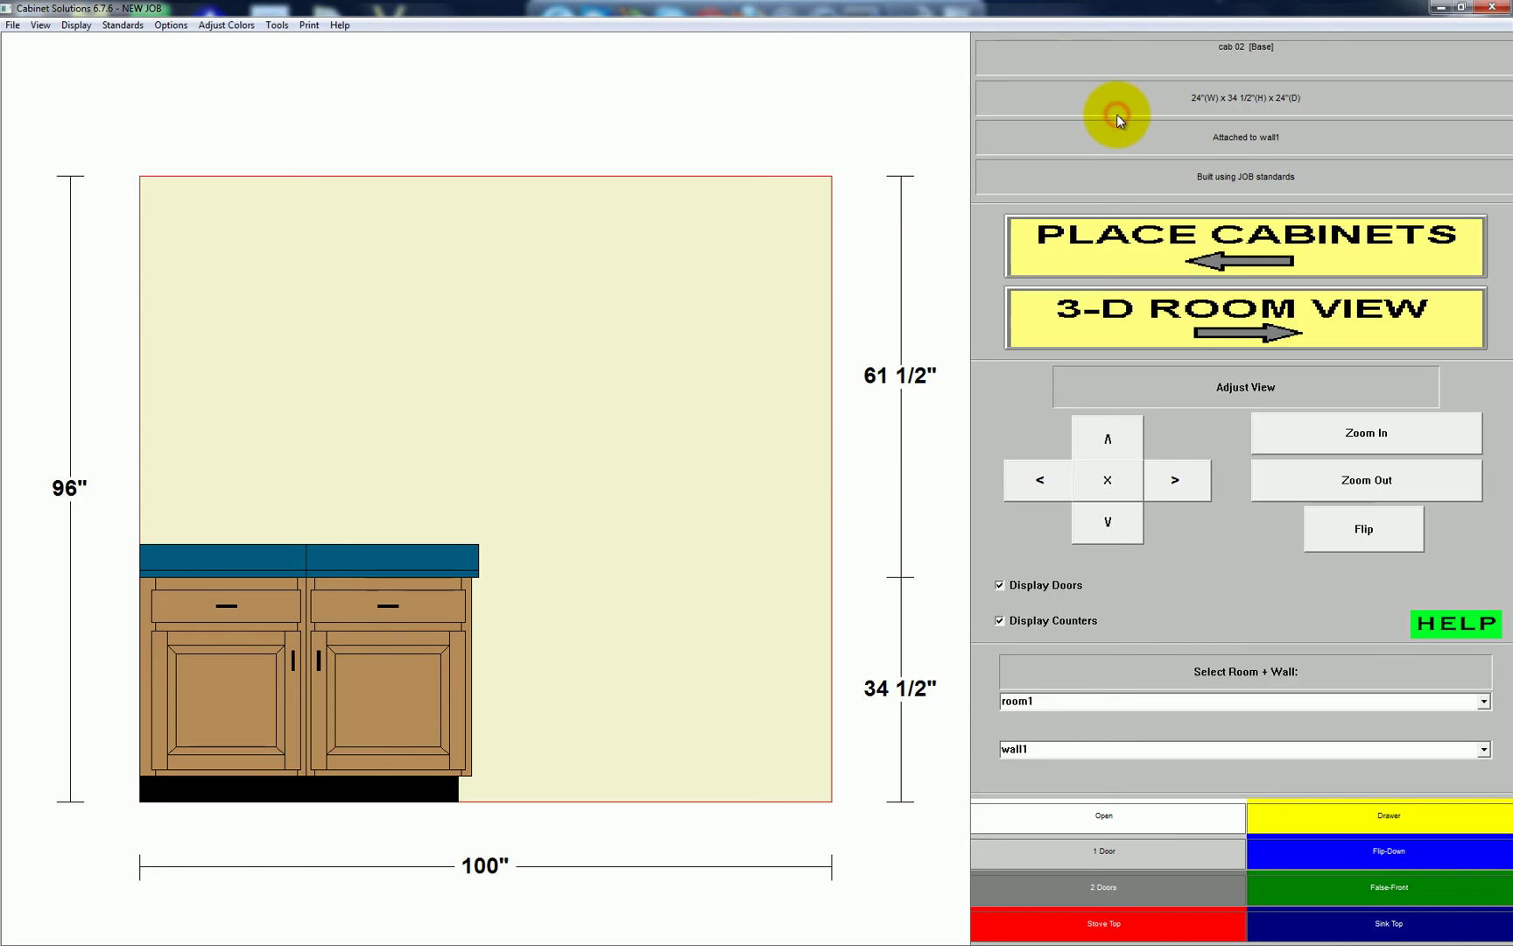
{"action": "left_click", "coordinate": [1115, 256]}
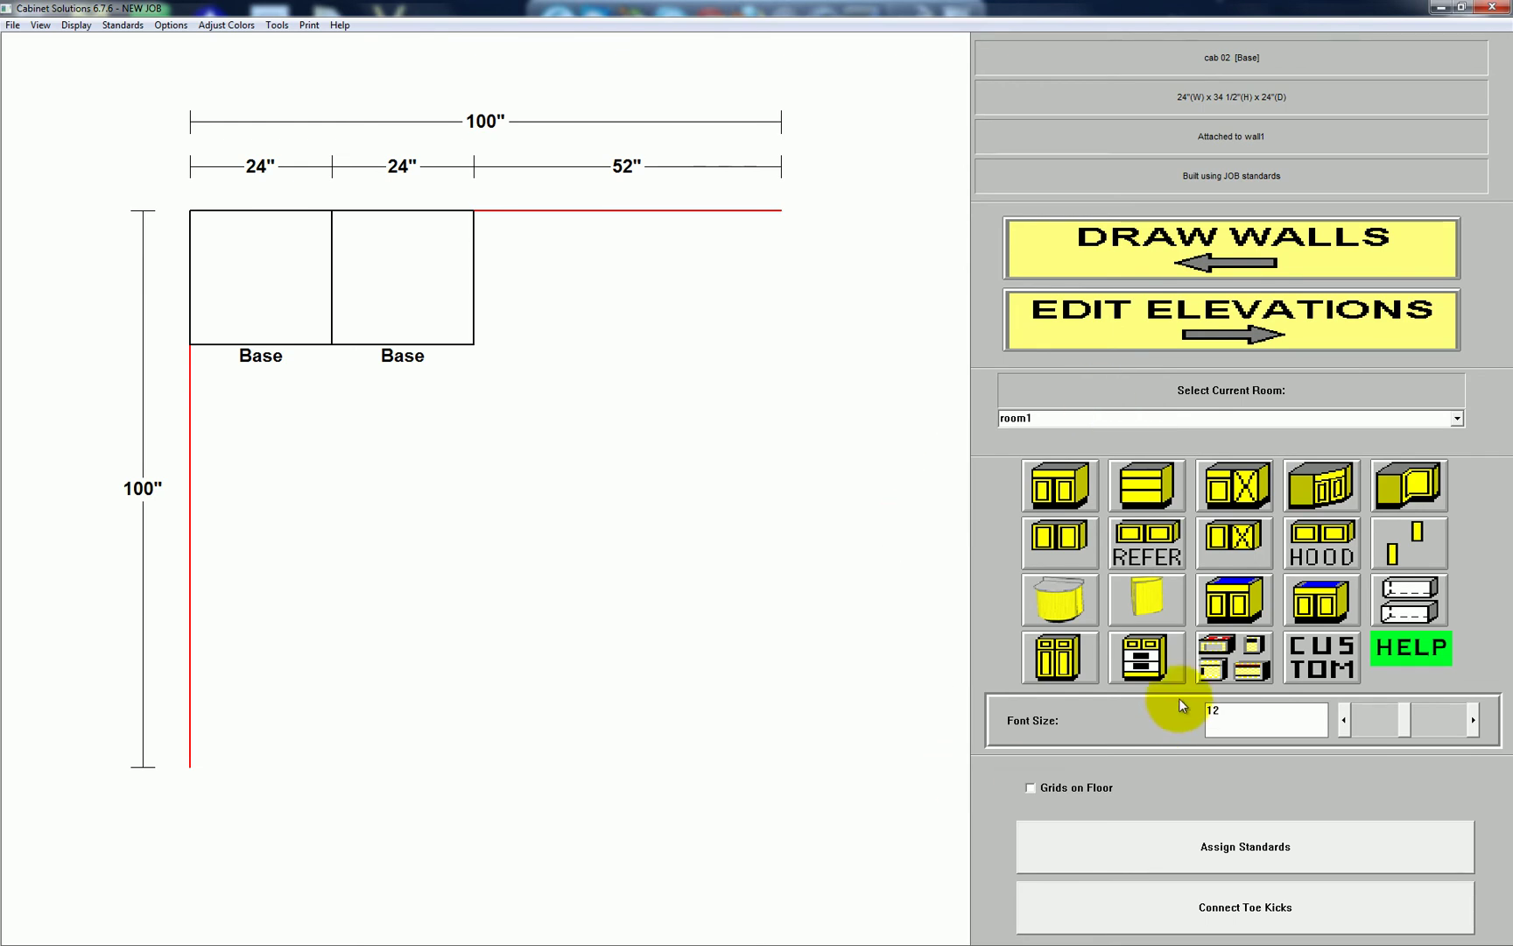
Place a 36" x 30" x 18" refrigerator upper (cab 03) on the top wall and view its wall1 elevation
{"action": "left_click", "coordinate": [1147, 548]}
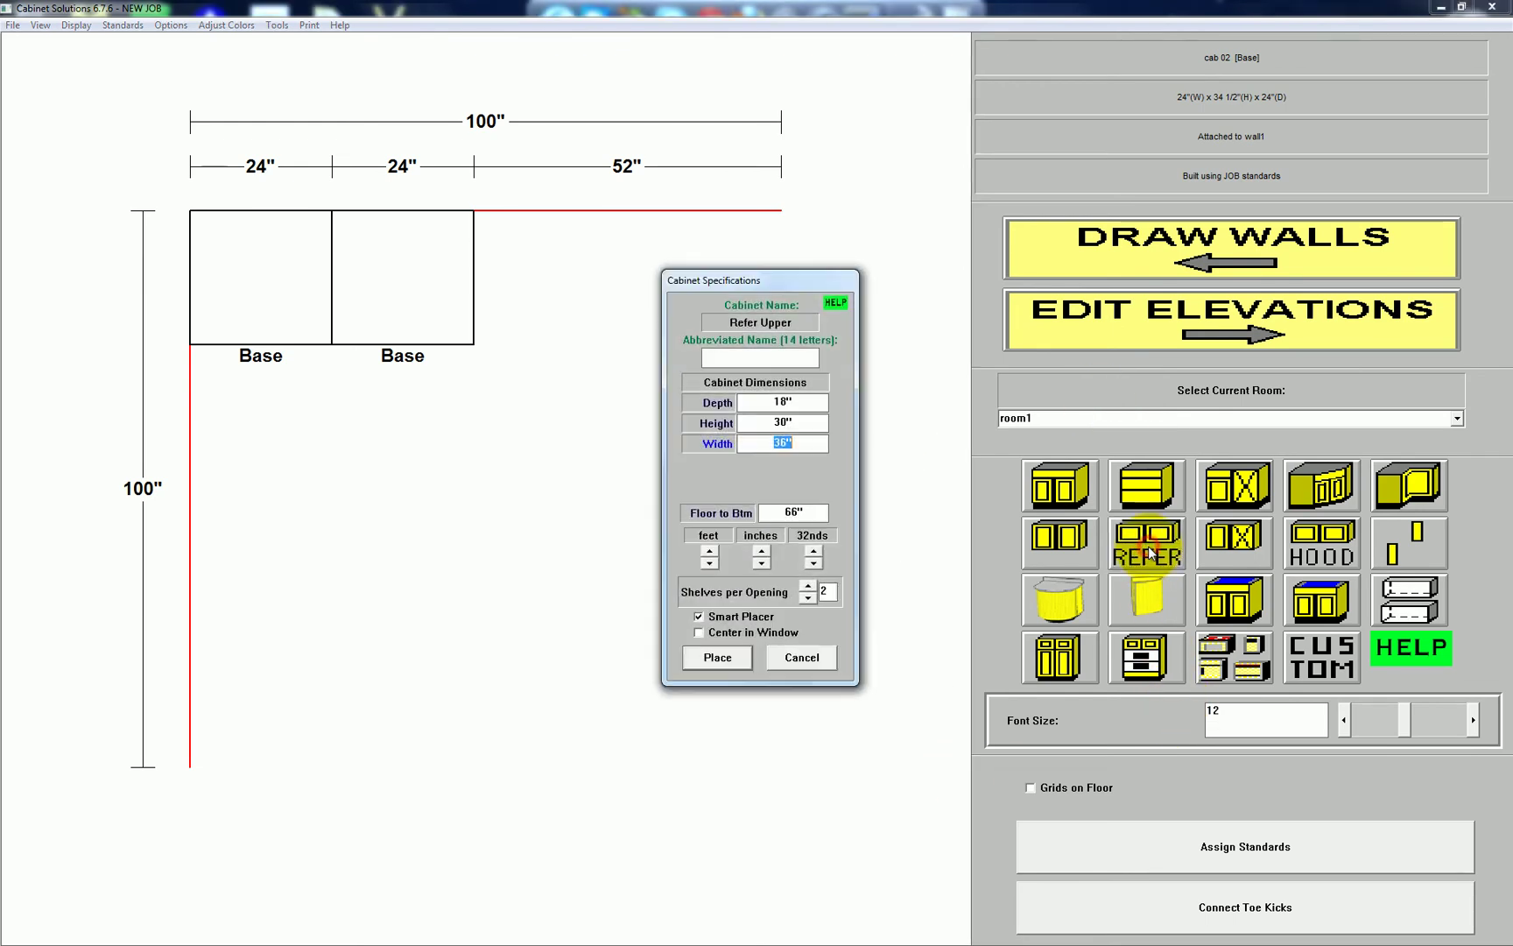
{"action": "left_click", "coordinate": [729, 658]}
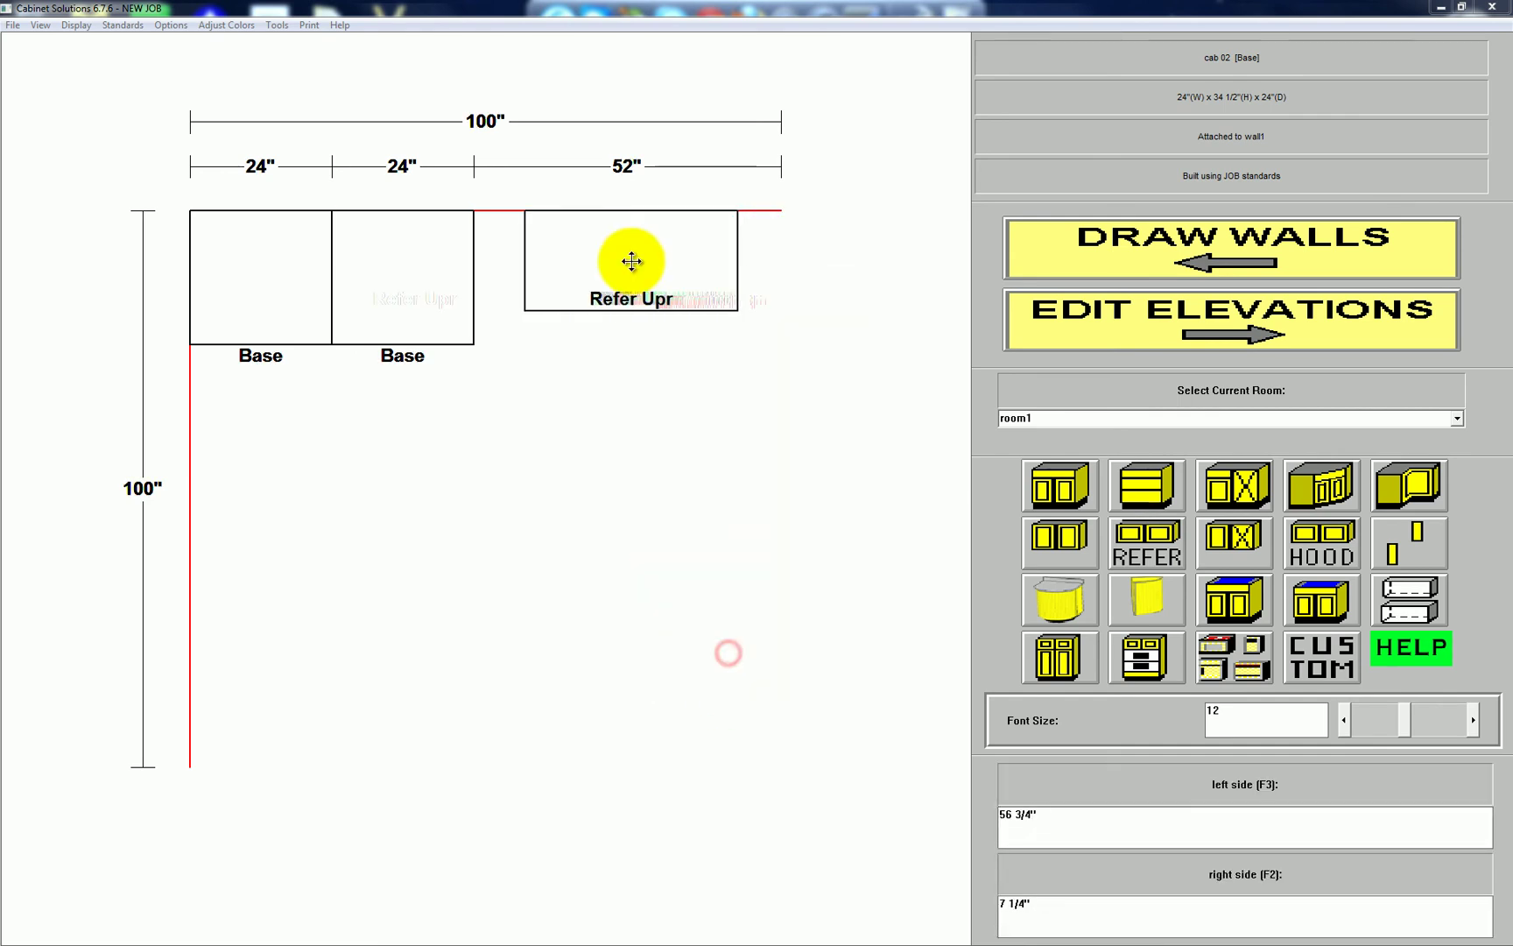
{"action": "left_click", "coordinate": [629, 256]}
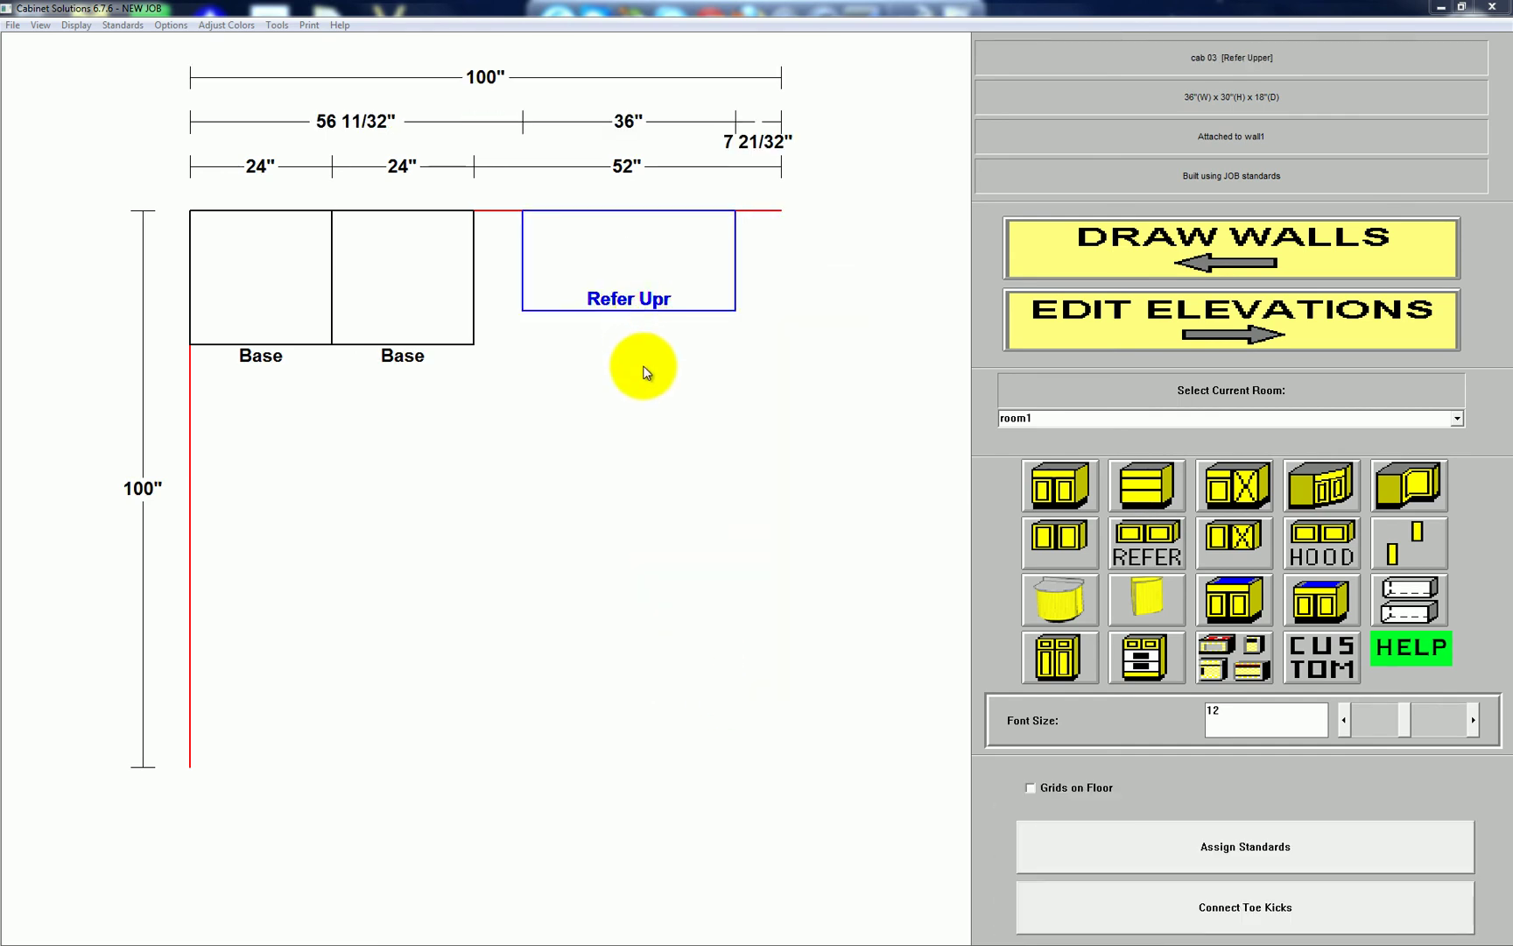
{"action": "left_click", "coordinate": [649, 255]}
{"action": "left_click", "coordinate": [762, 643]}
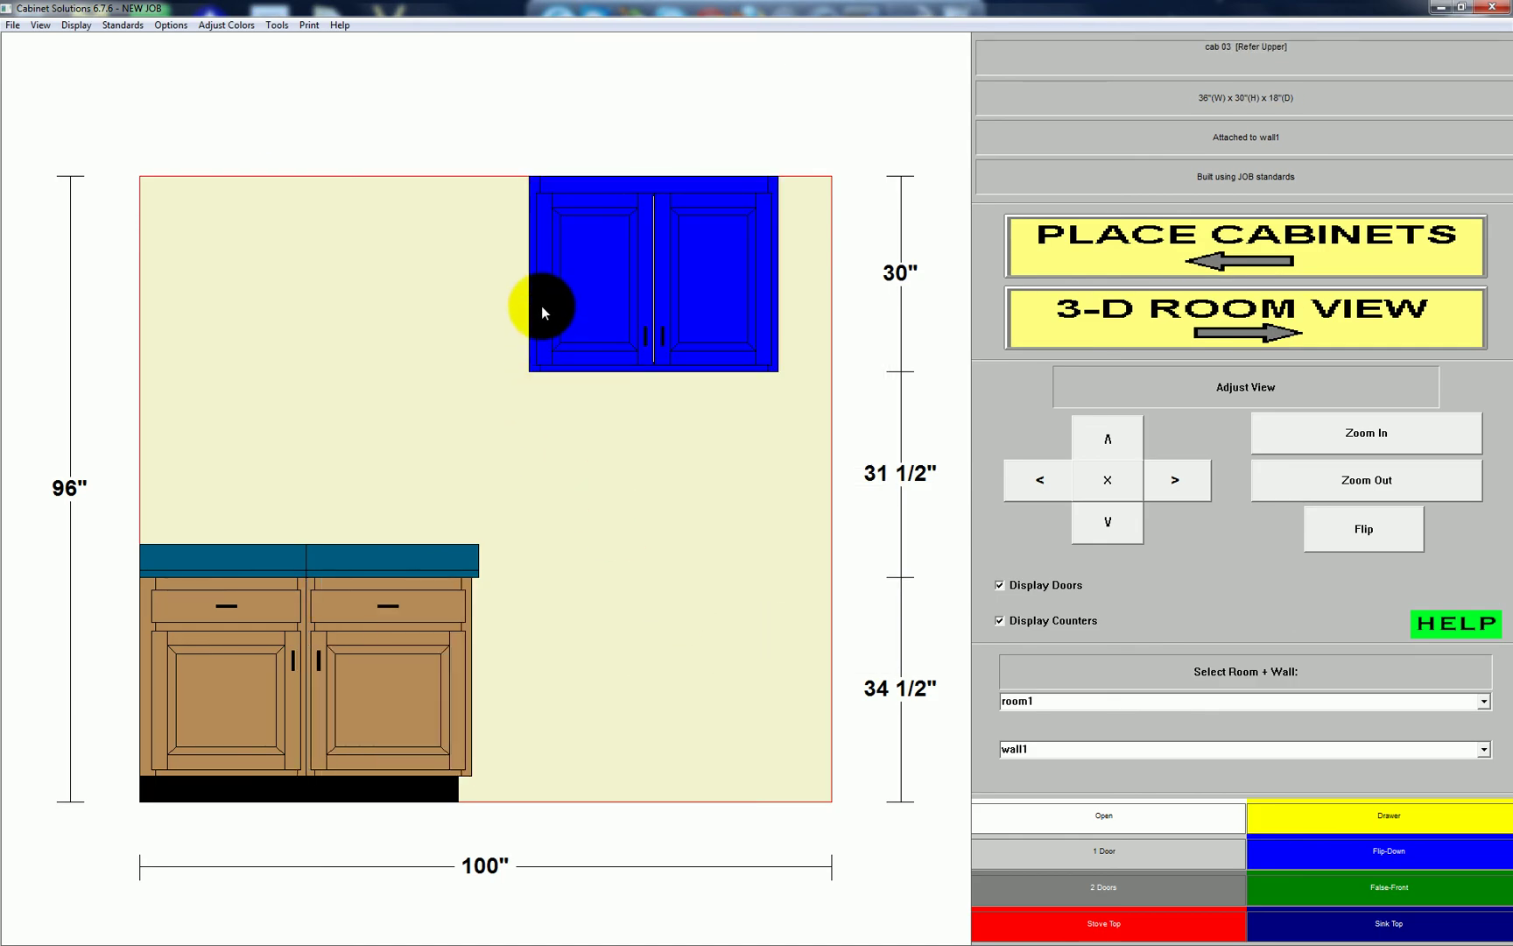
Extend both the left and right stiles and ends of cab 03 down to the floor
{"action": "double_click", "coordinate": [642, 255]}
{"action": "left_click", "coordinate": [1046, 691]}
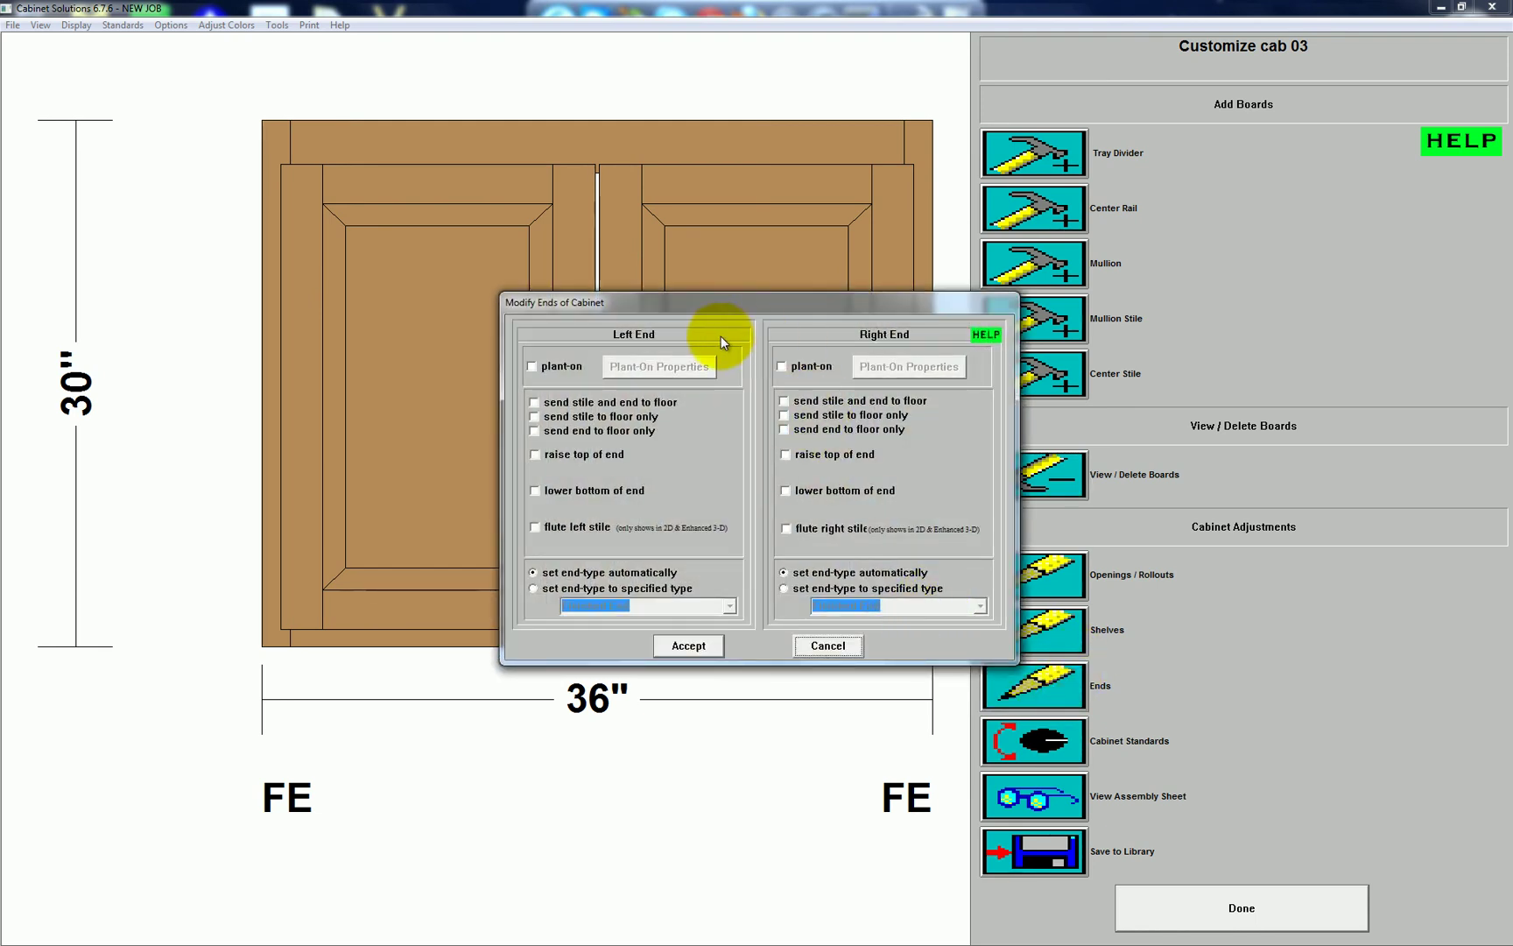
{"action": "left_click", "coordinate": [580, 403]}
{"action": "left_click", "coordinate": [854, 404]}
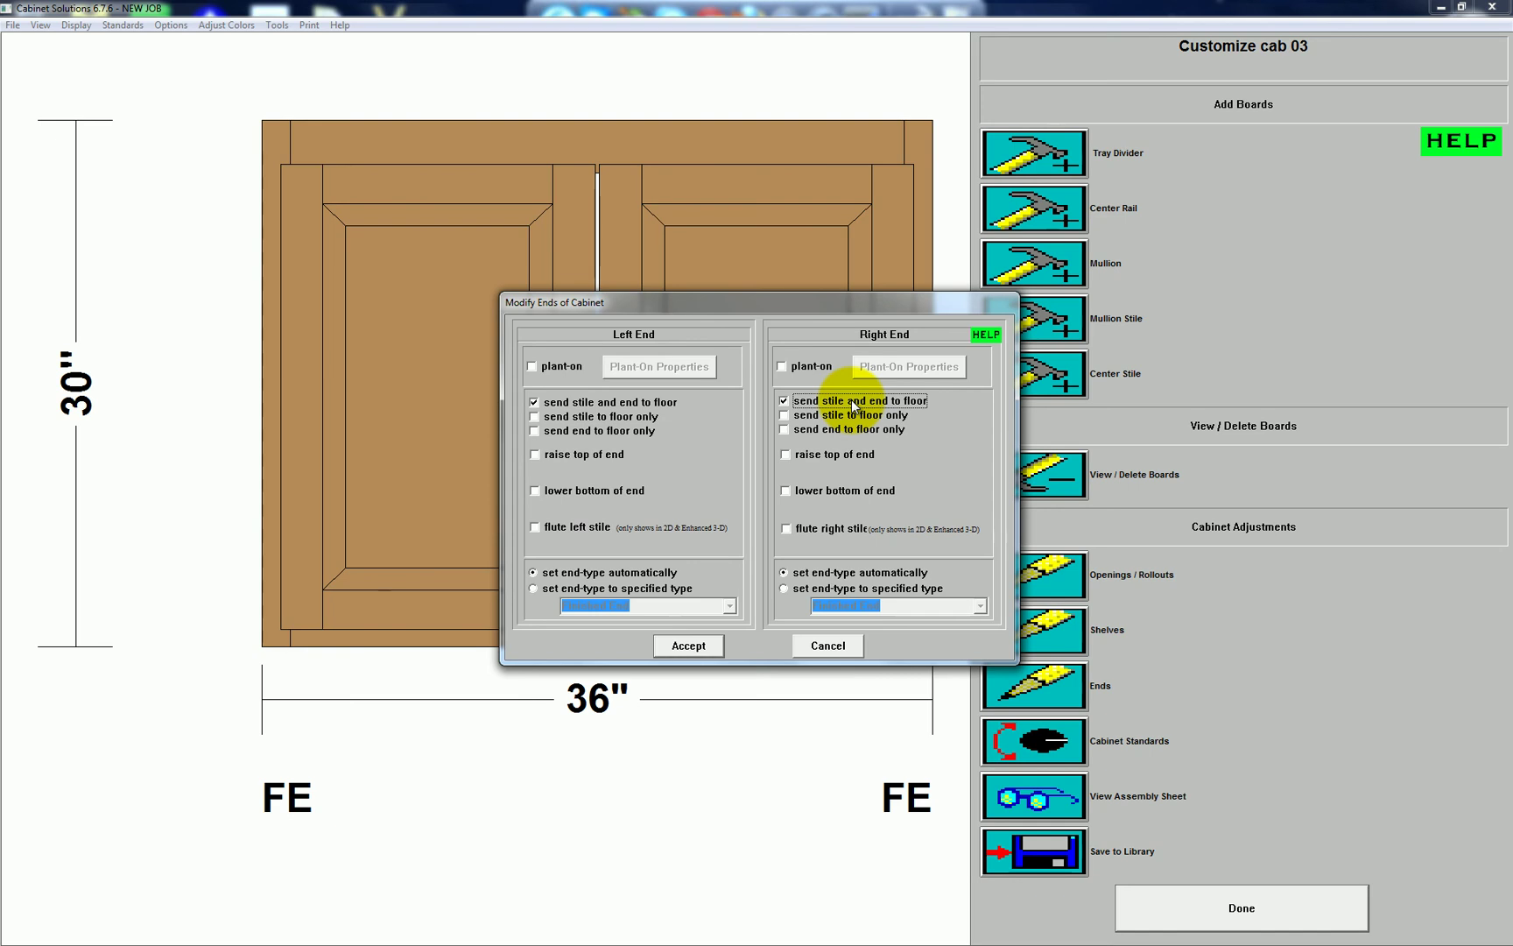
{"action": "left_click", "coordinate": [688, 645]}
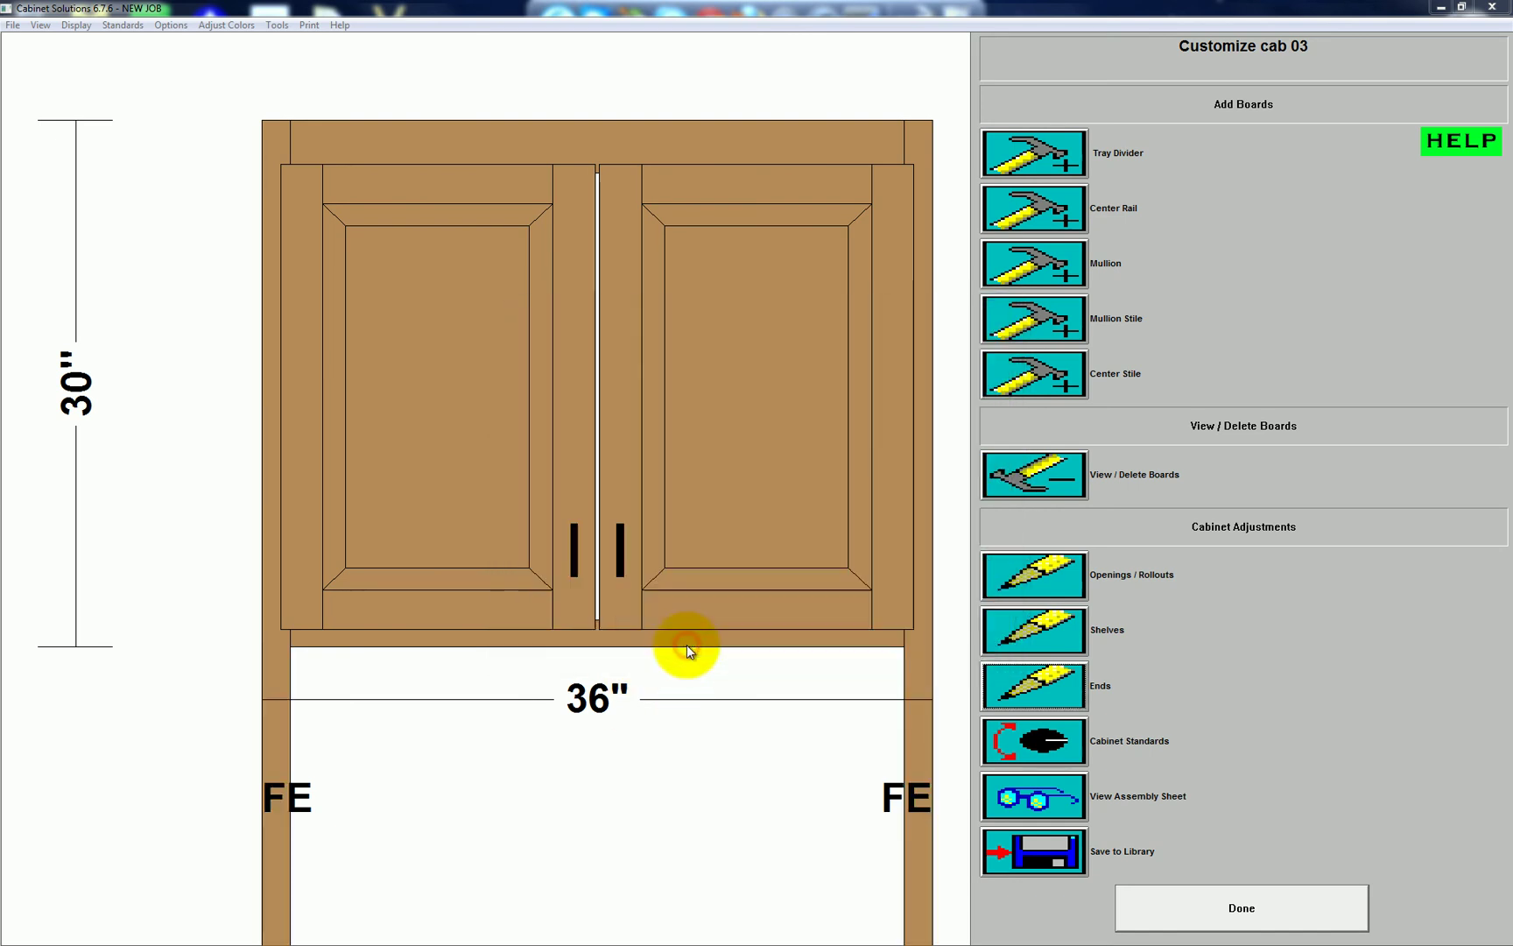
{"action": "left_click", "coordinate": [1166, 902]}
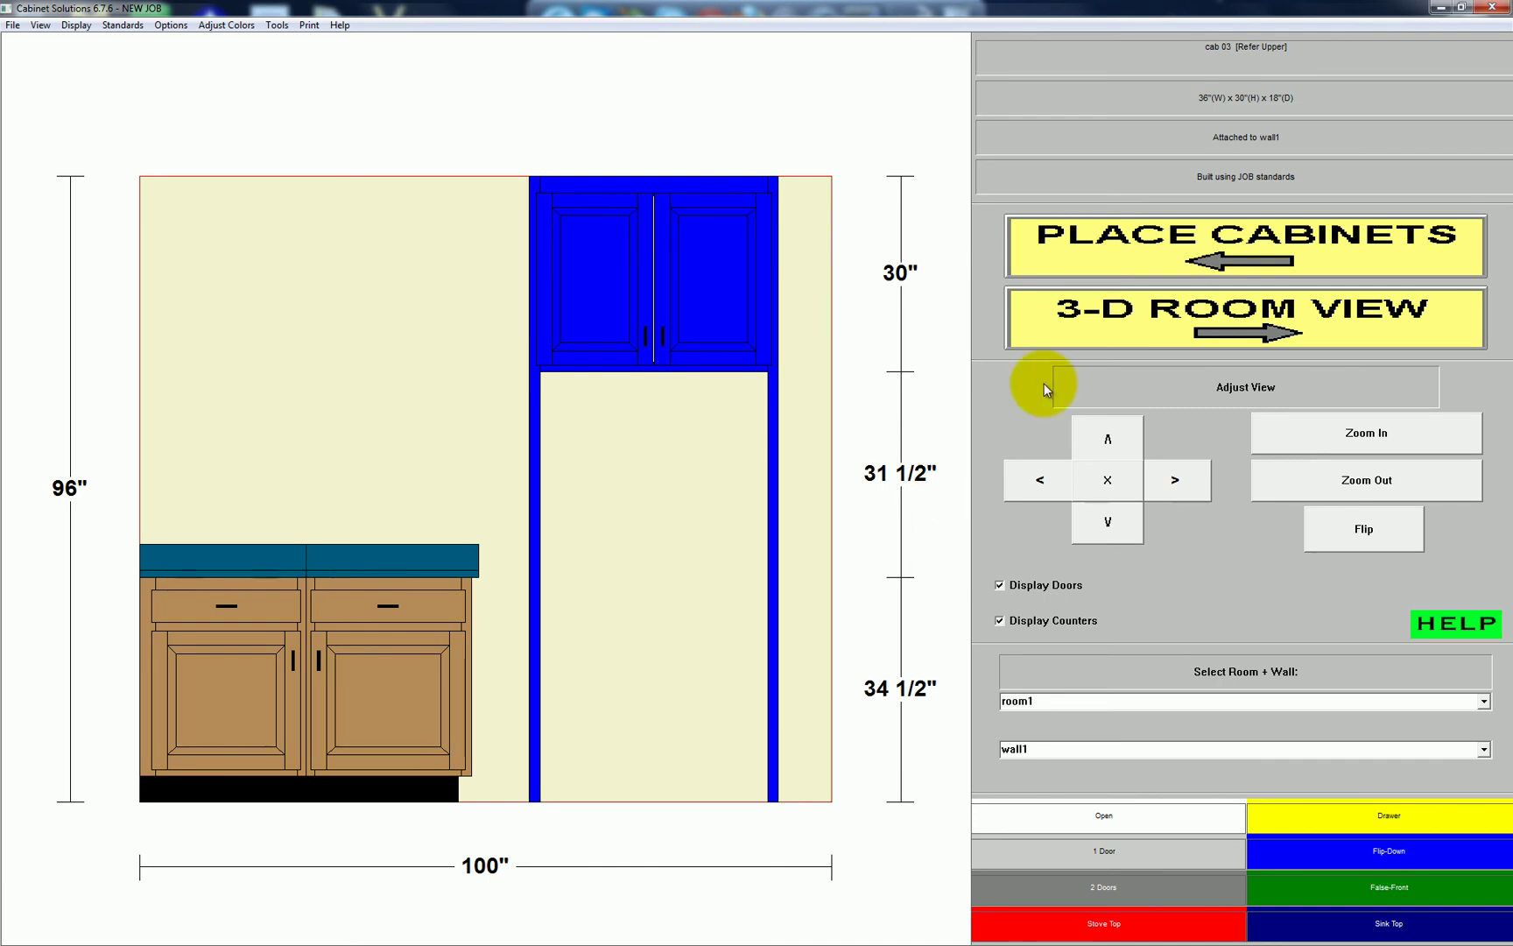
Display the room in the Basic 3-D view and bring up the Standards menu
{"action": "left_click", "coordinate": [1165, 323]}
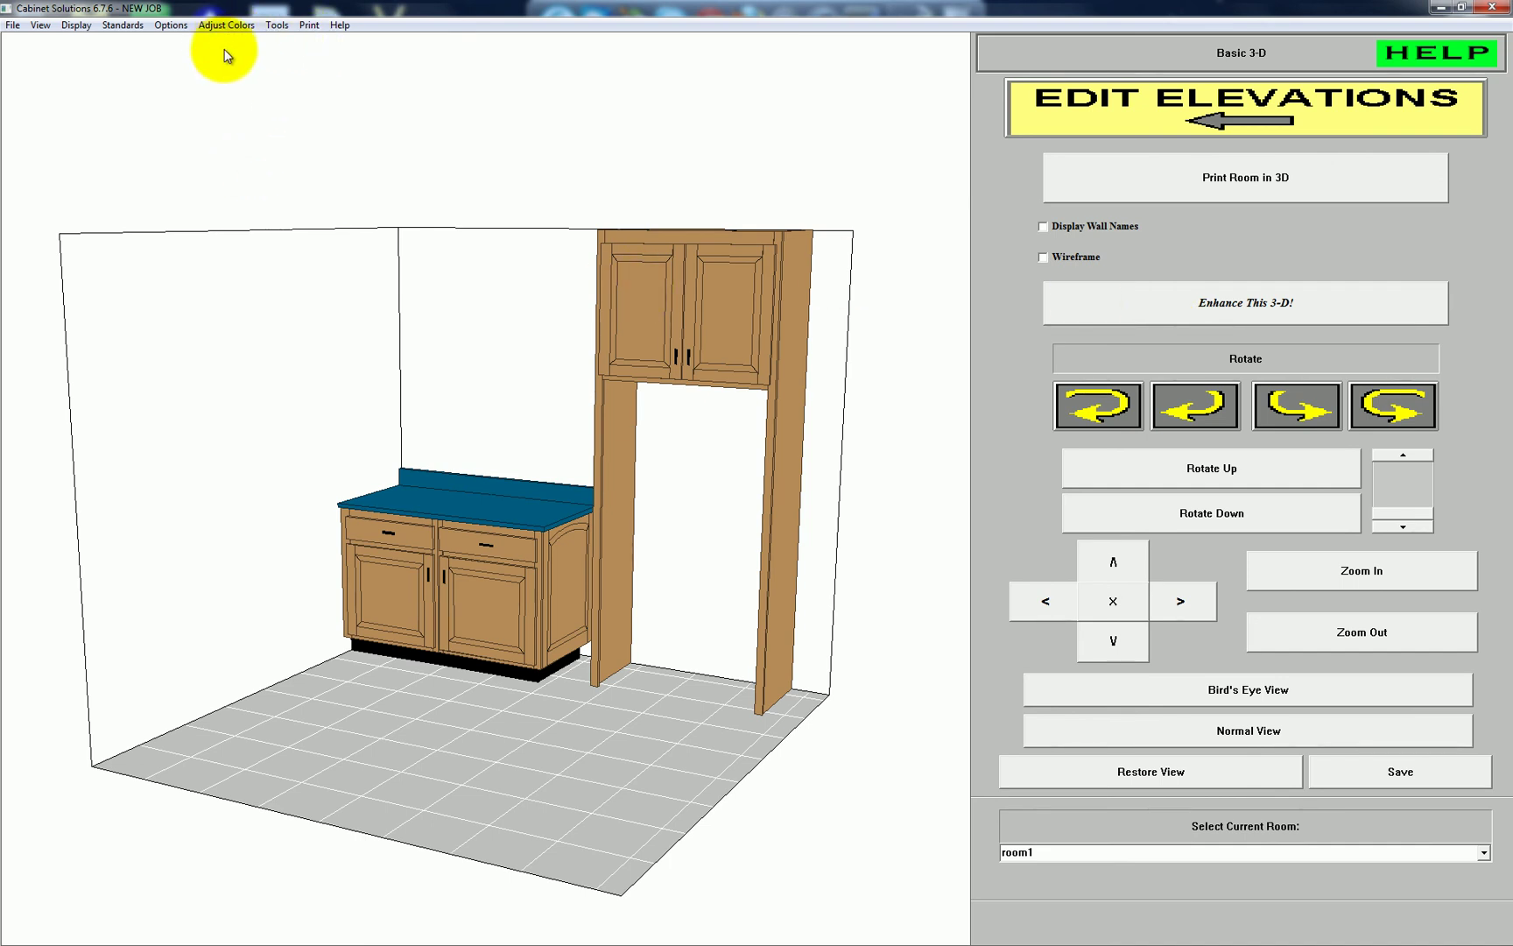
{"action": "left_click", "coordinate": [127, 26]}
In Construction Methods II, try 'UE panels sit on bottom', then keep the upper end panels at default
{"action": "left_click", "coordinate": [129, 42]}
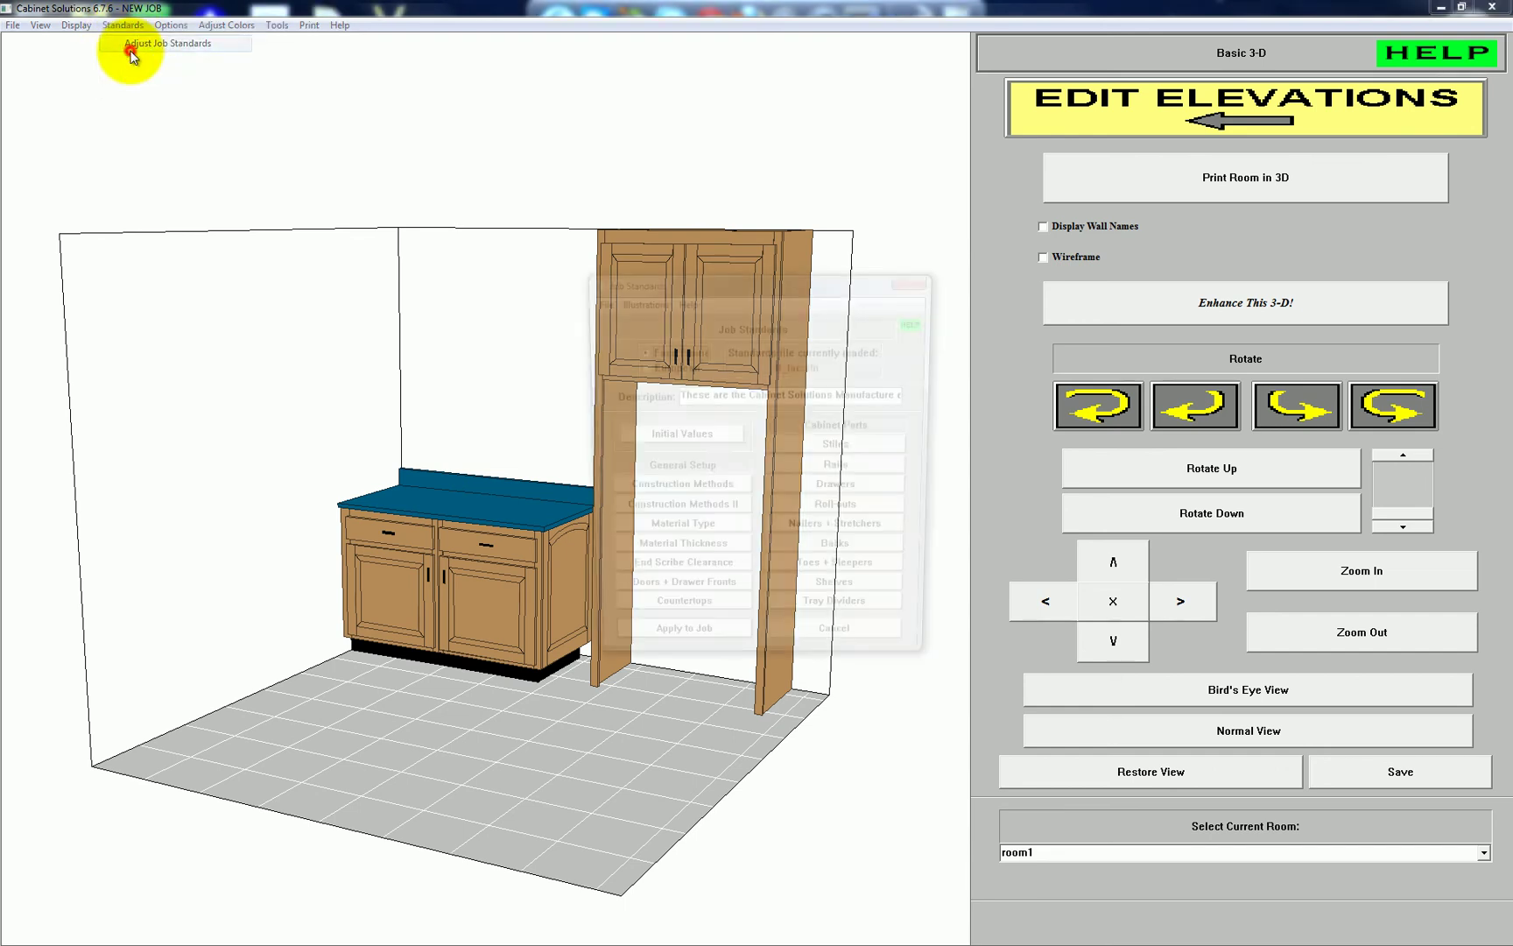
{"action": "left_click", "coordinate": [701, 513]}
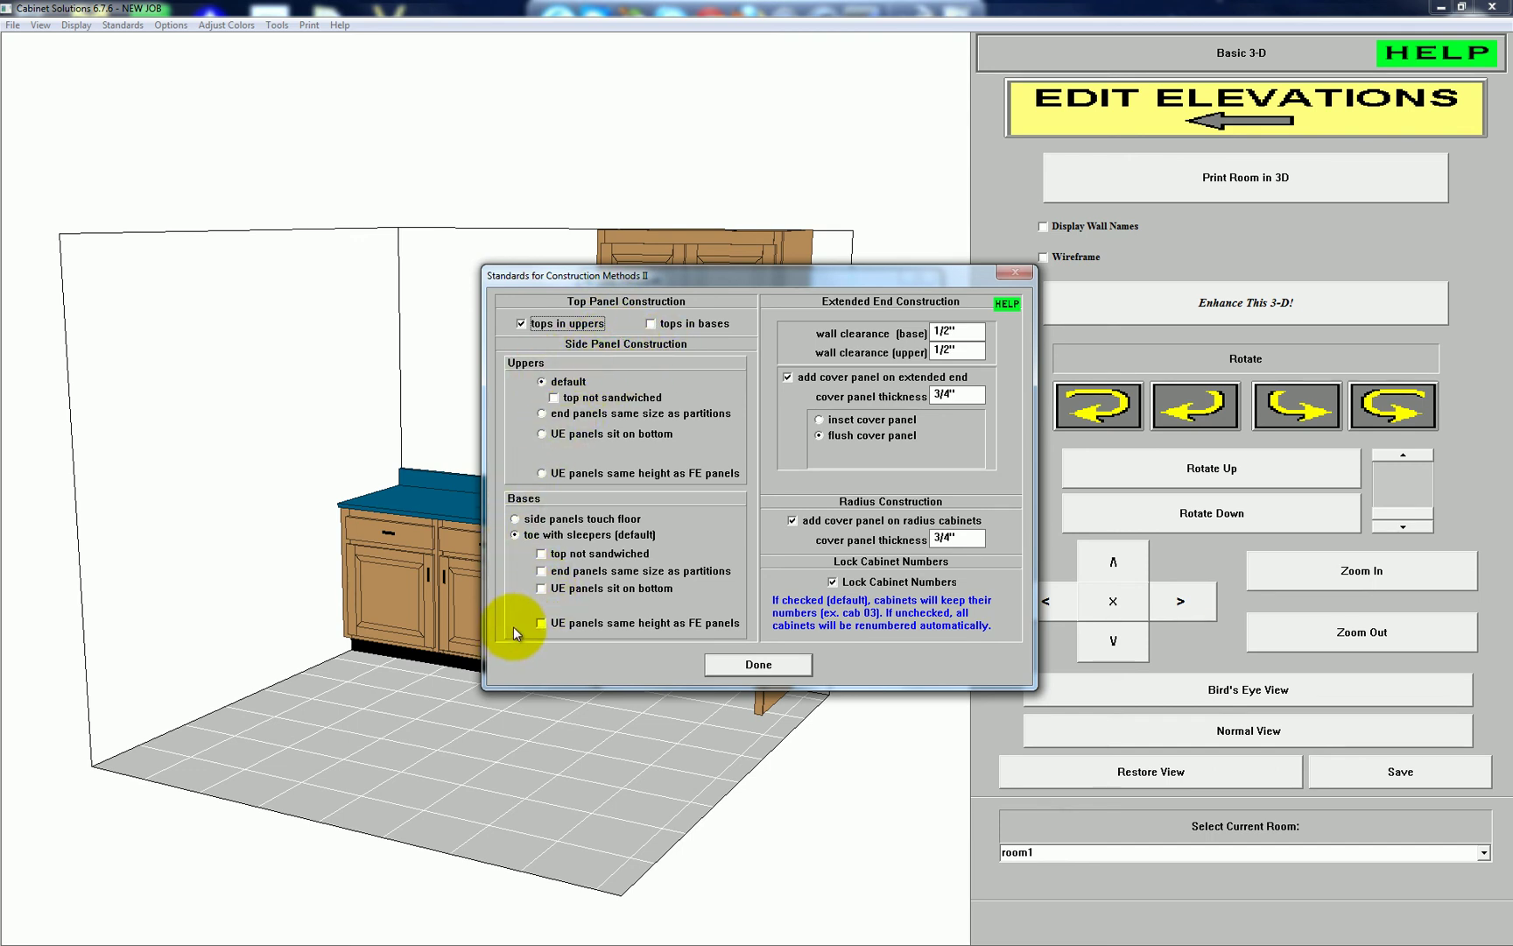
{"action": "left_click", "coordinate": [542, 433]}
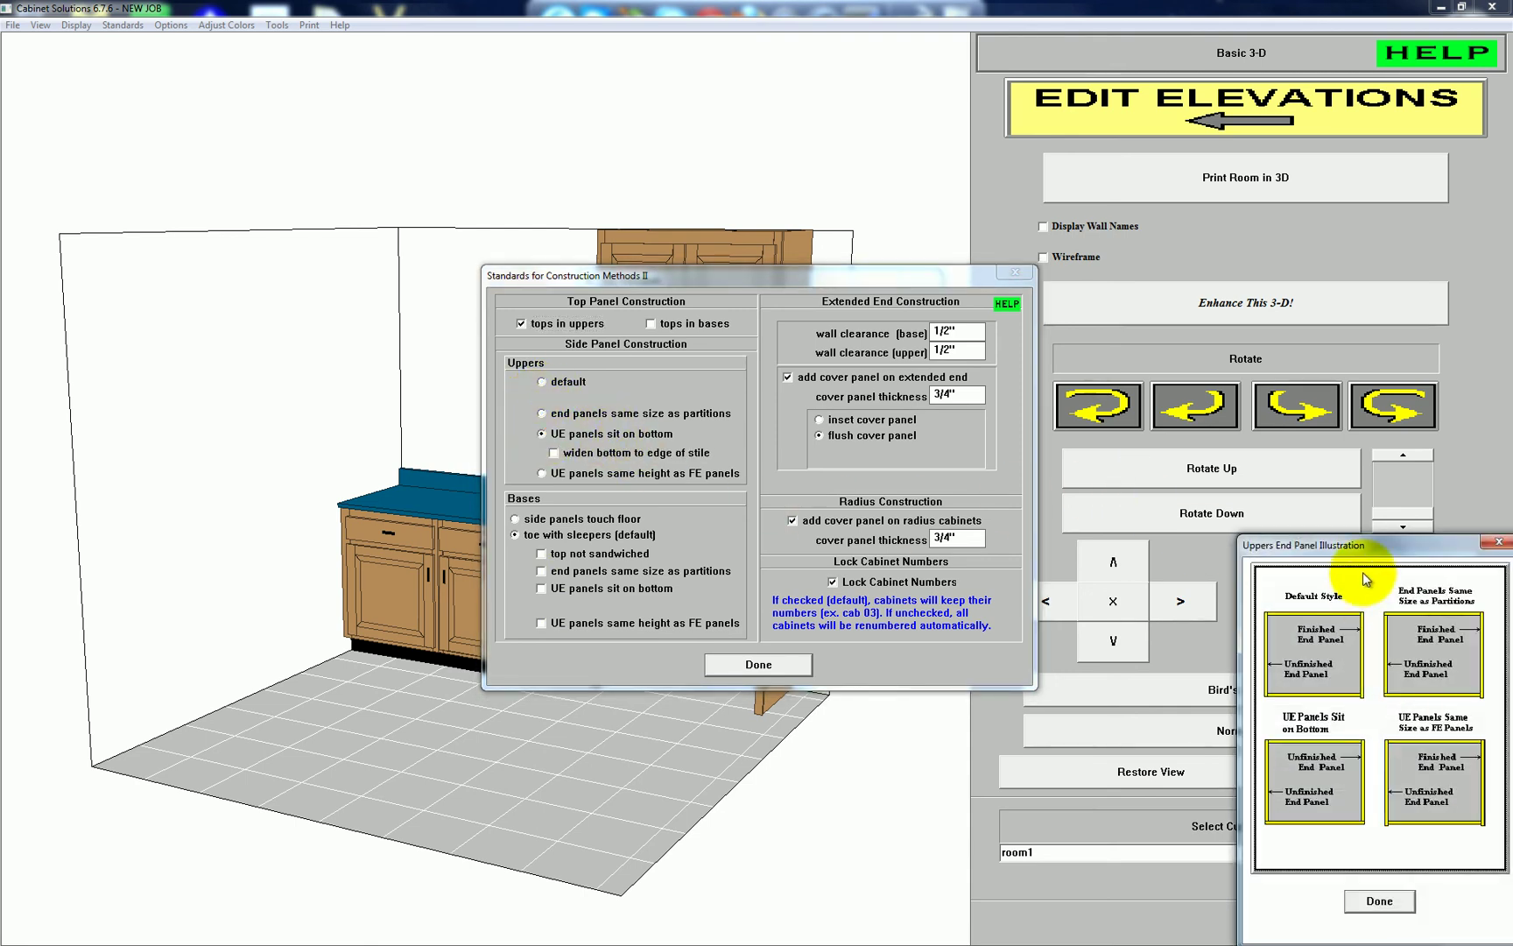
{"action": "left_click_drag", "start_coordinate": [1382, 544], "coordinate": [250, 204]}
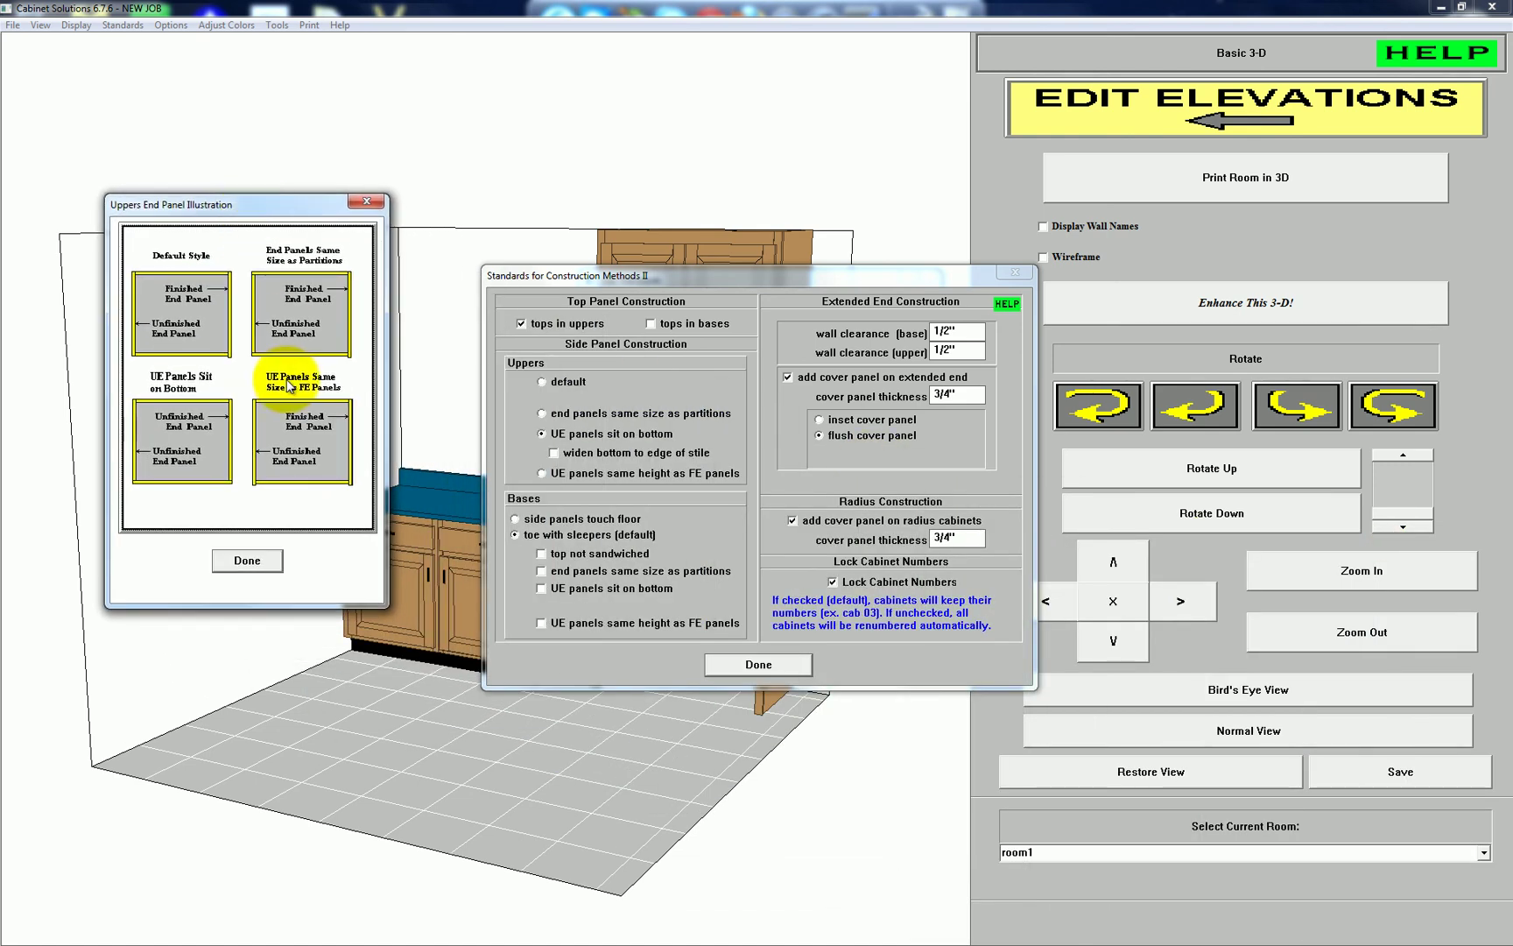
{"action": "left_click", "coordinate": [247, 560]}
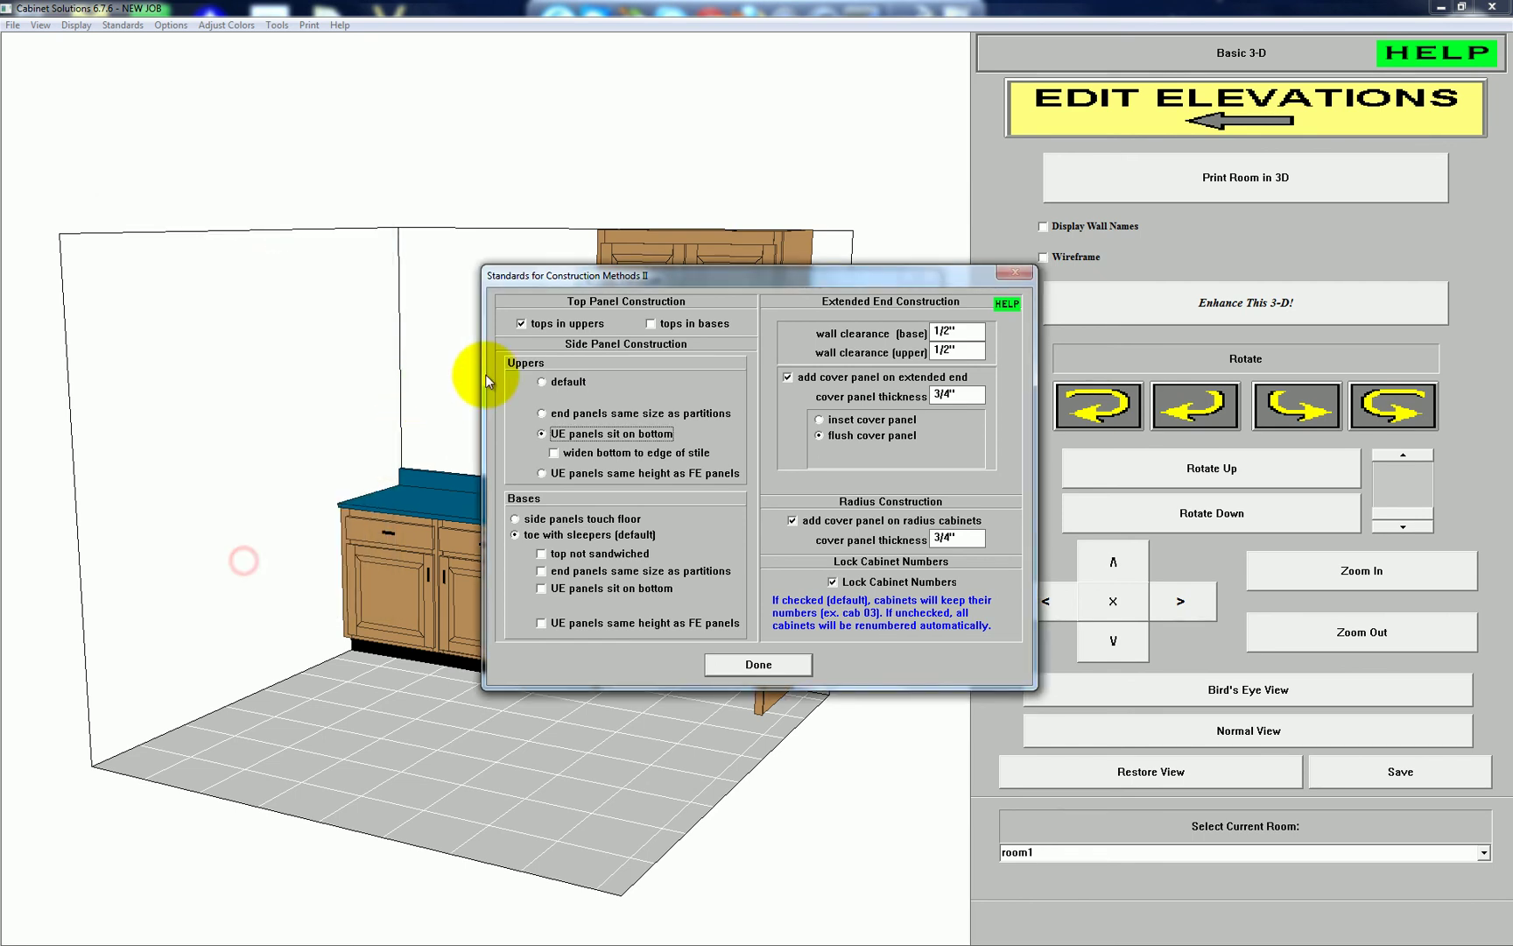
{"action": "left_click", "coordinate": [542, 383]}
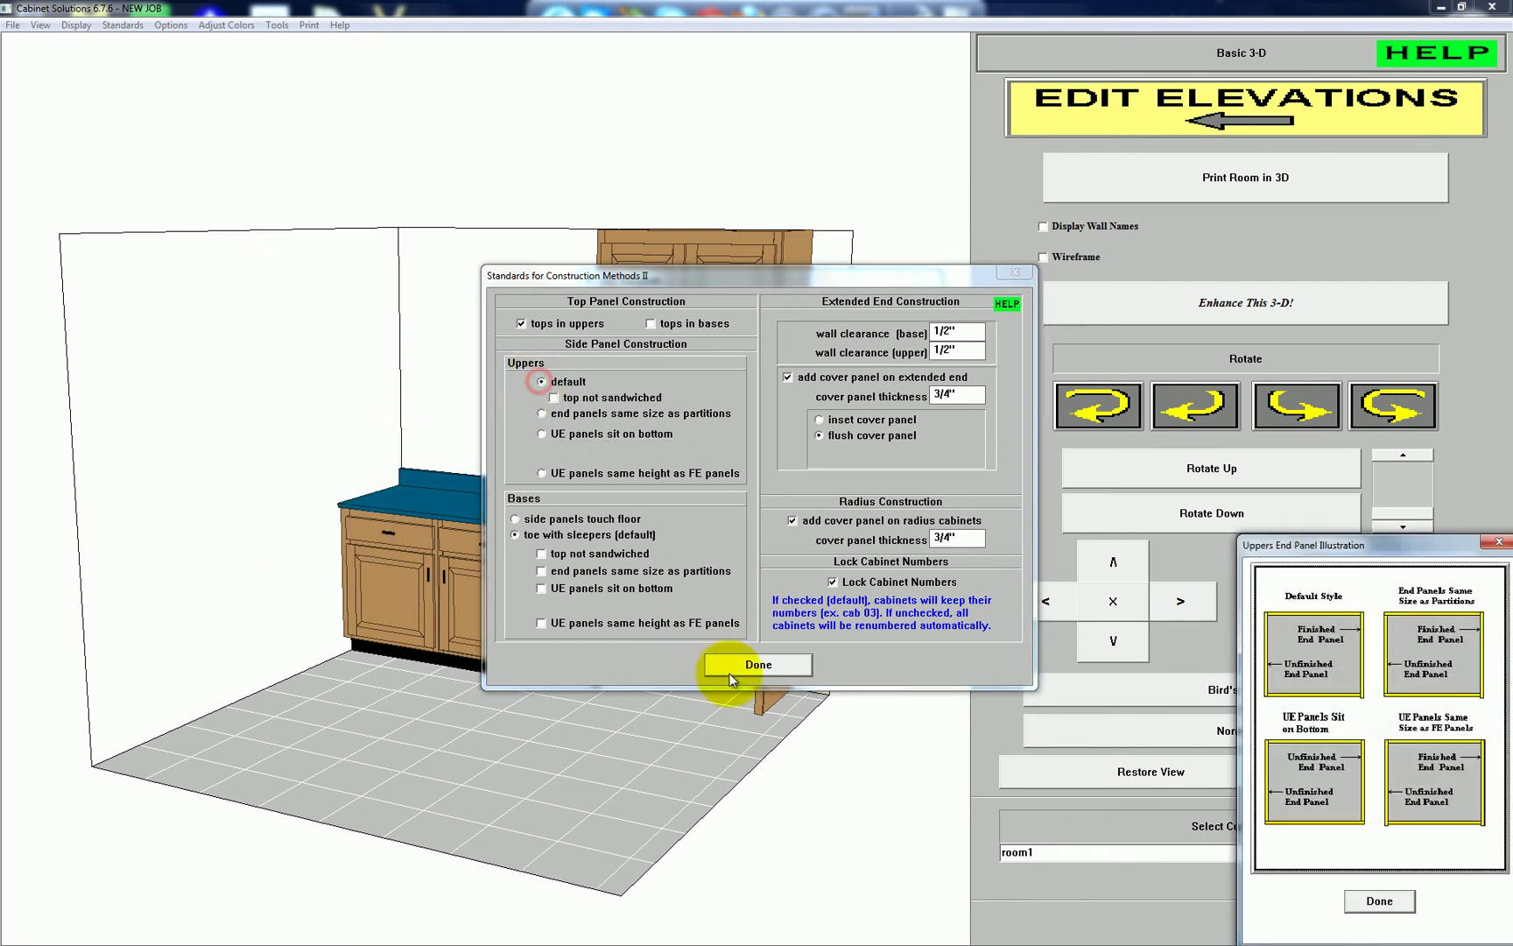
{"action": "left_click", "coordinate": [781, 668]}
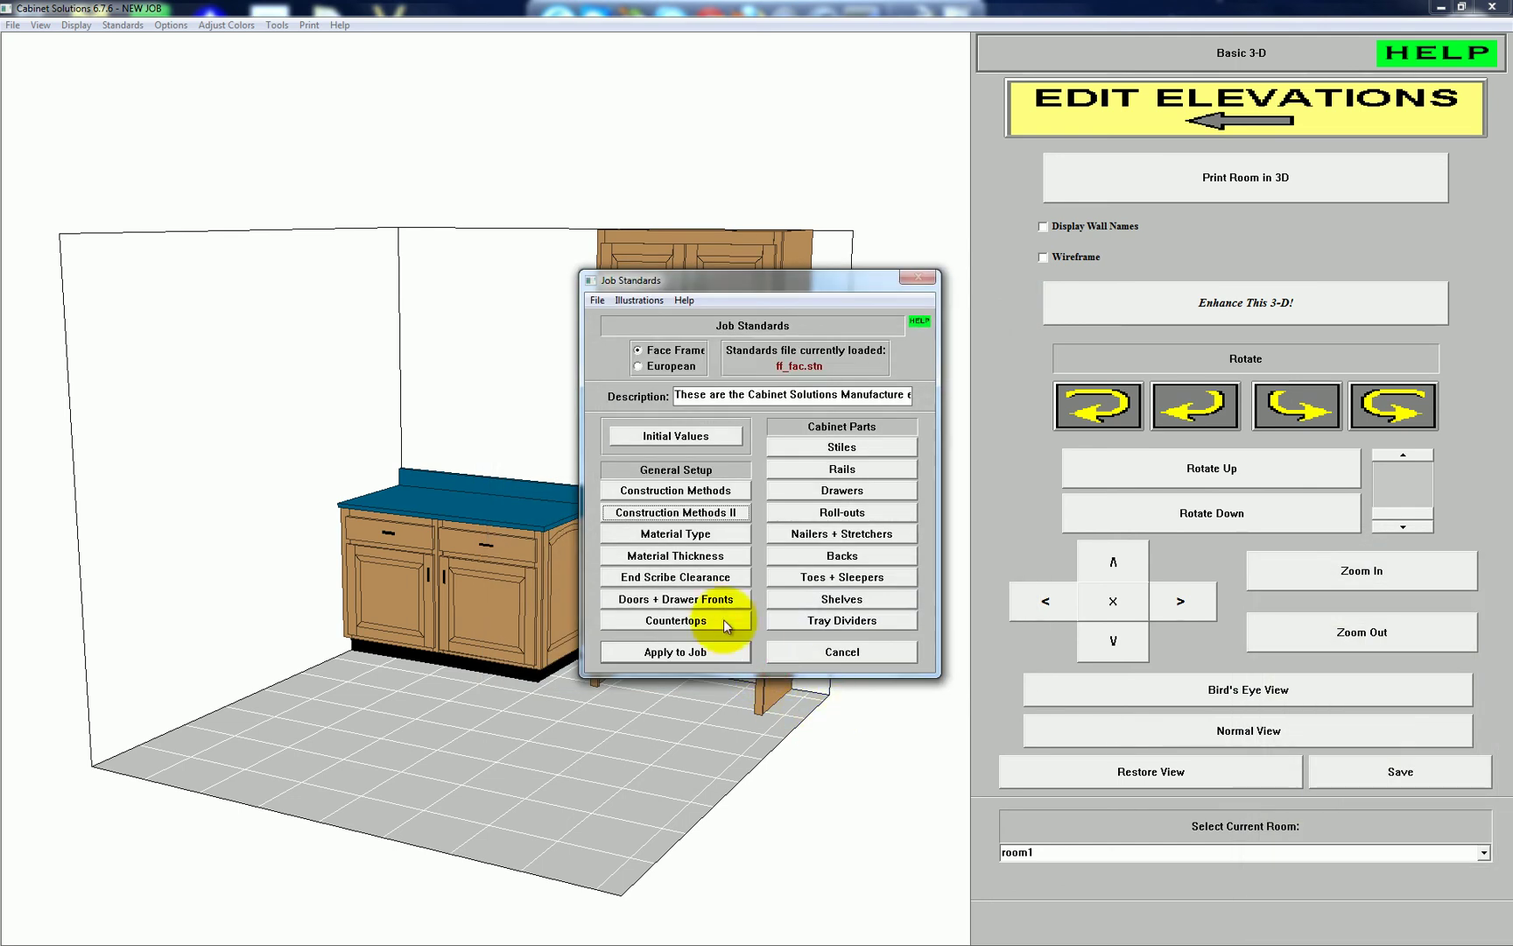
{"action": "left_click", "coordinate": [703, 538]}
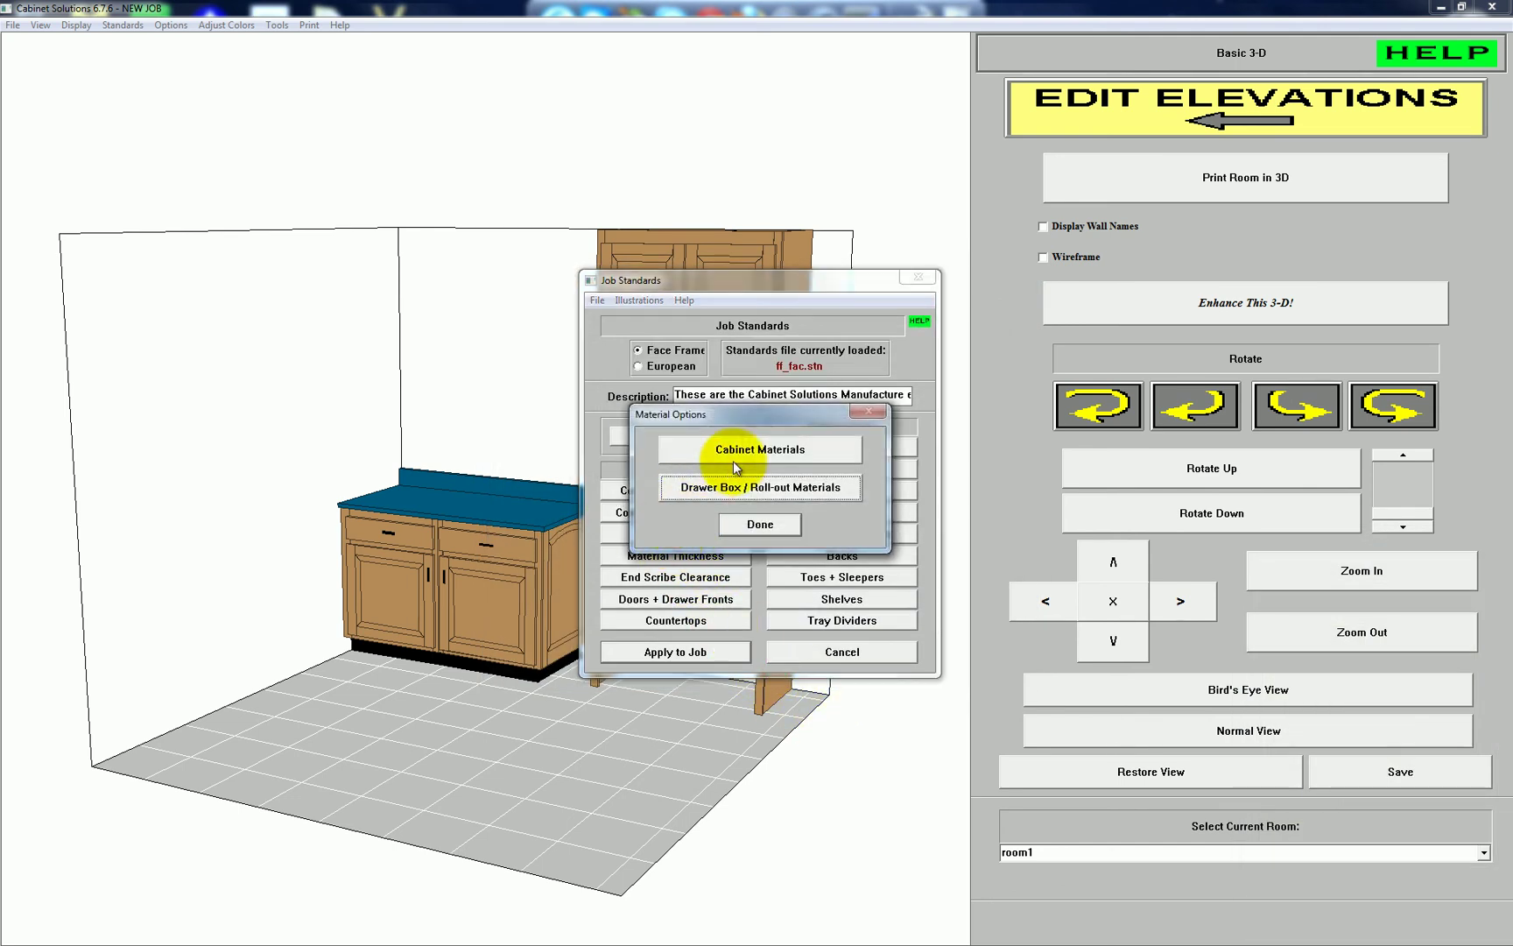
{"action": "left_click", "coordinate": [759, 450]}
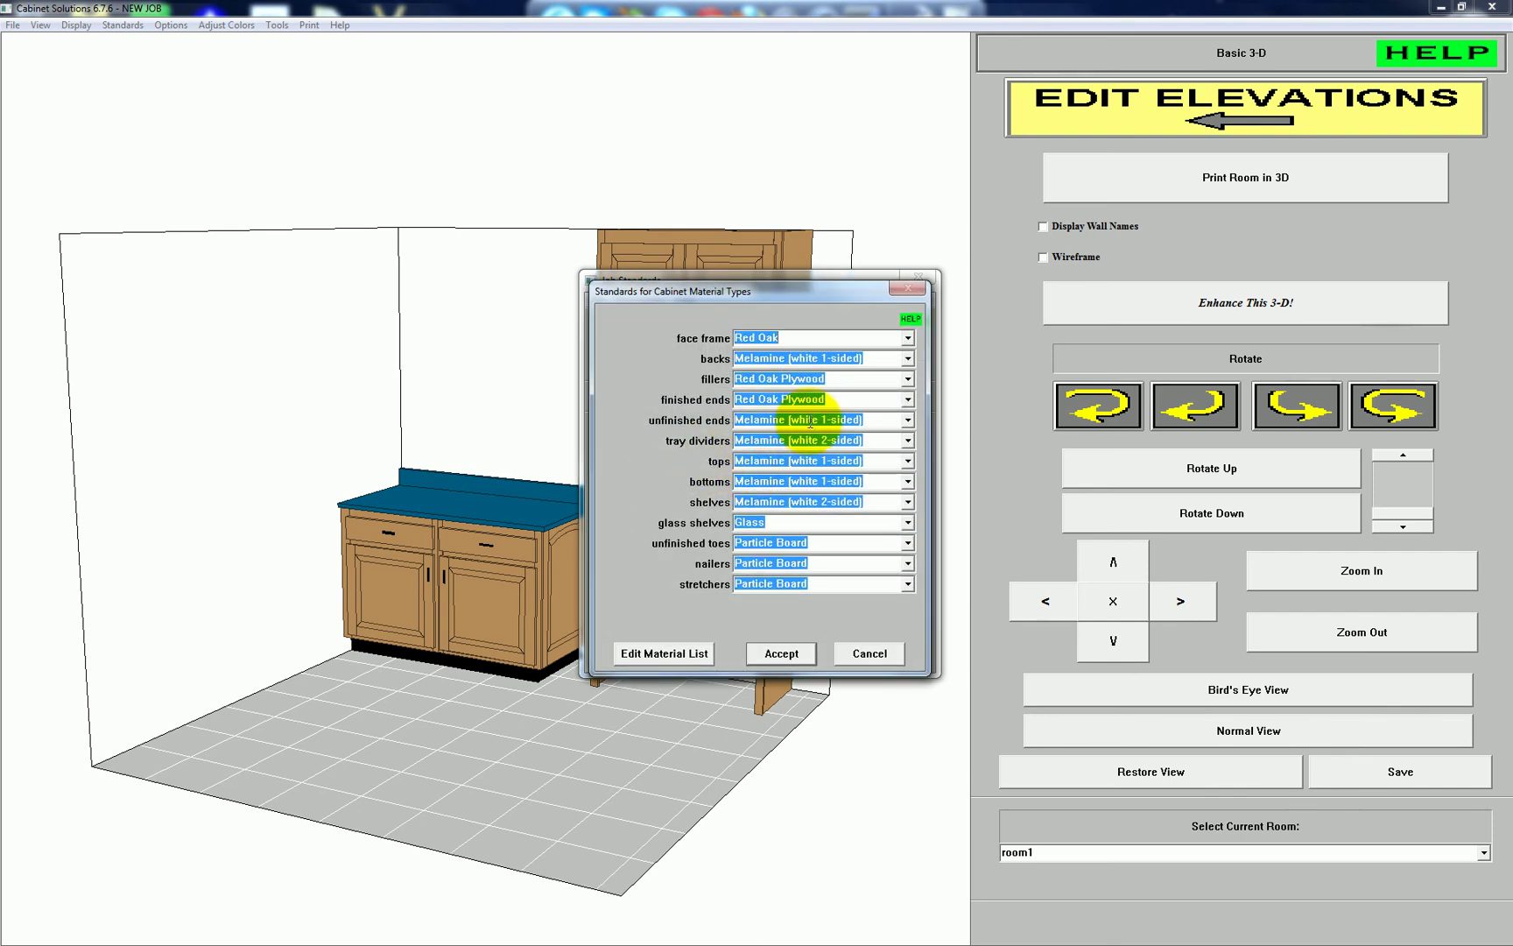
{"action": "left_click", "coordinate": [843, 400]}
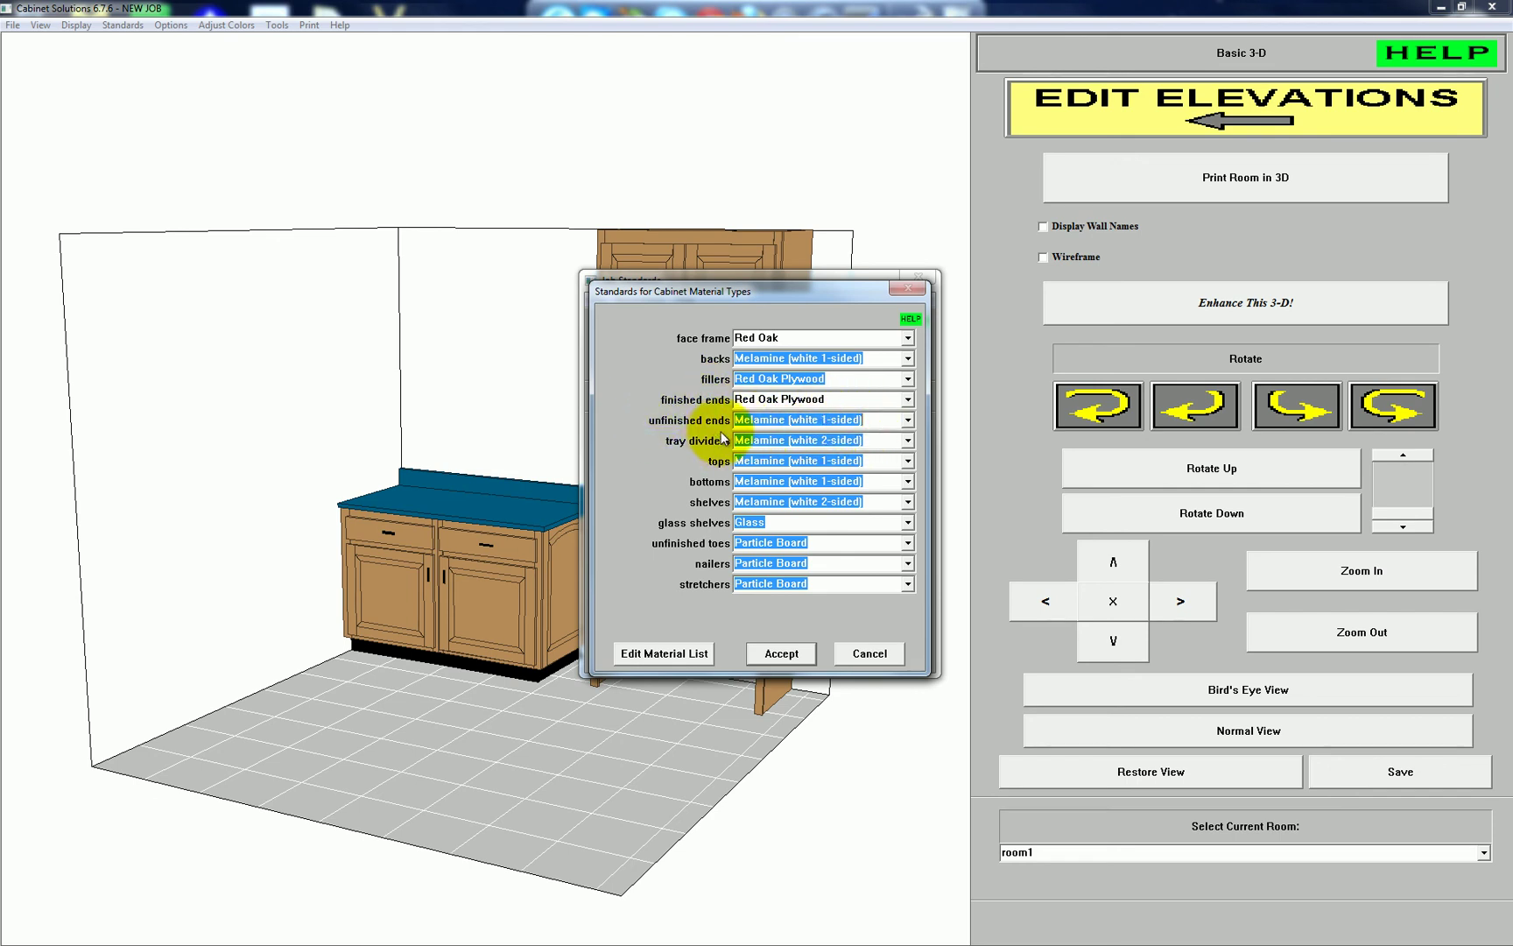
{"action": "left_click", "coordinate": [886, 399]}
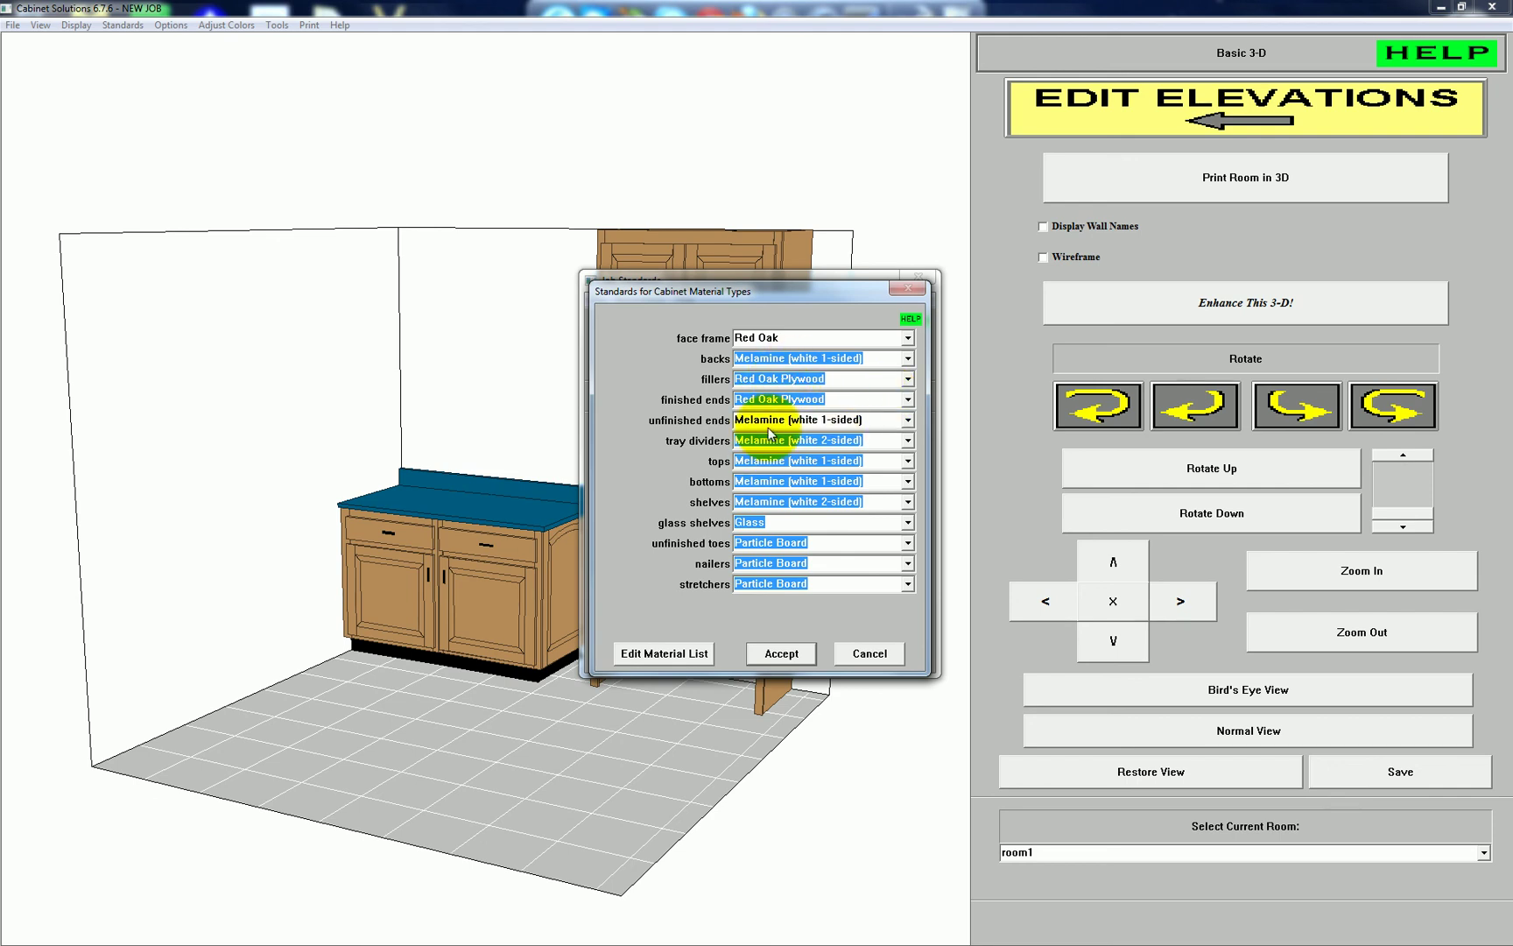
{"action": "left_click", "coordinate": [799, 654]}
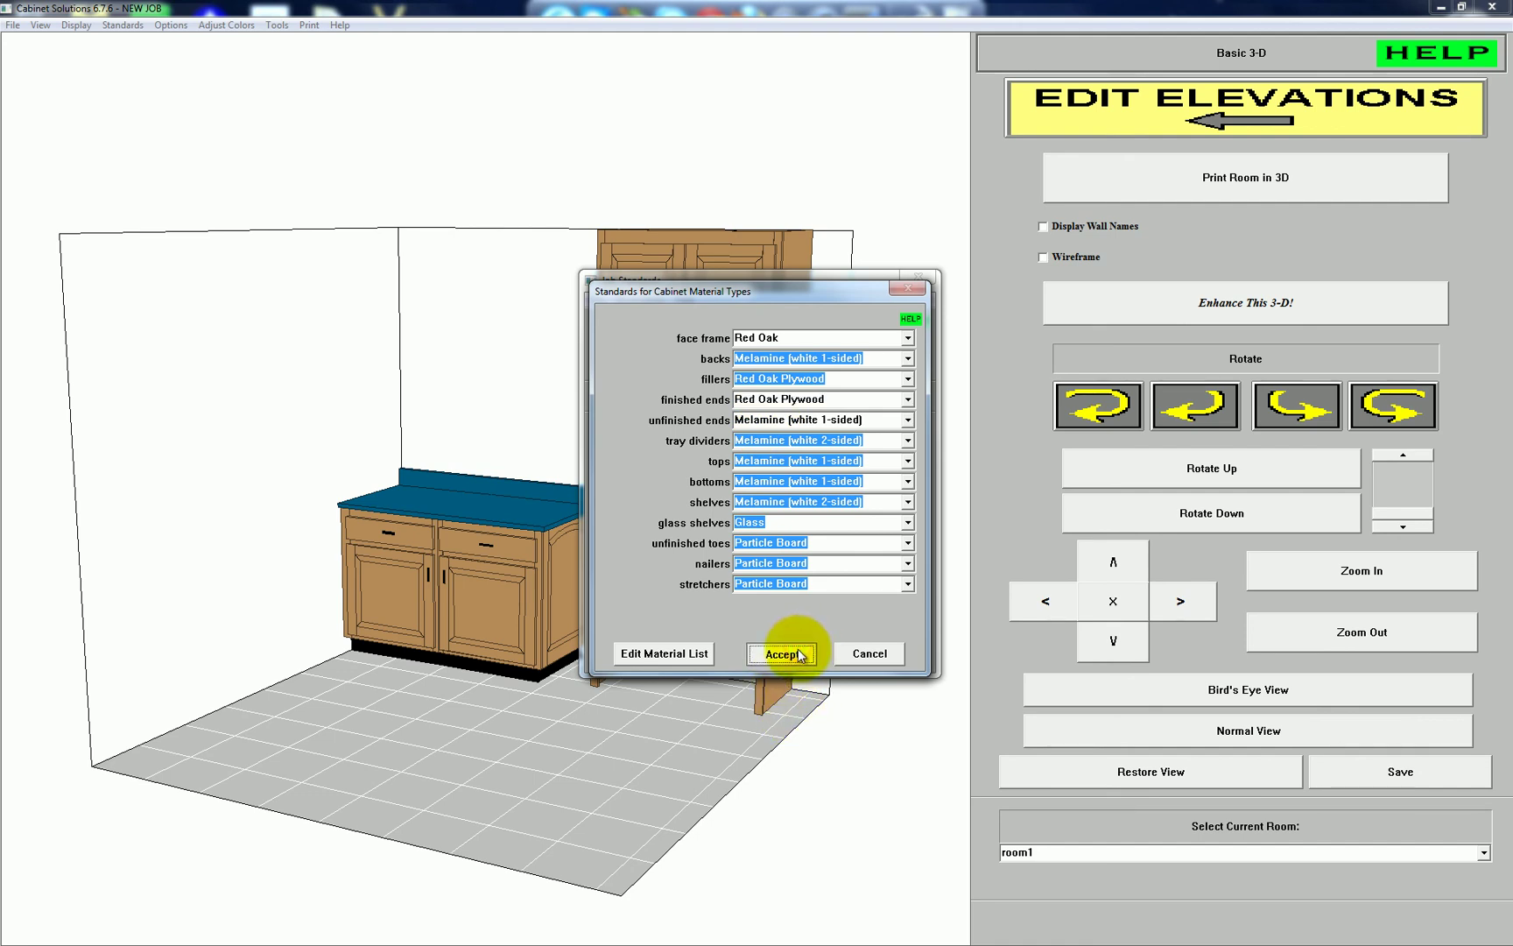
Confirm 3/4" finished and unfinished end thicknesses and apply the job standards
{"action": "left_click", "coordinate": [744, 523]}
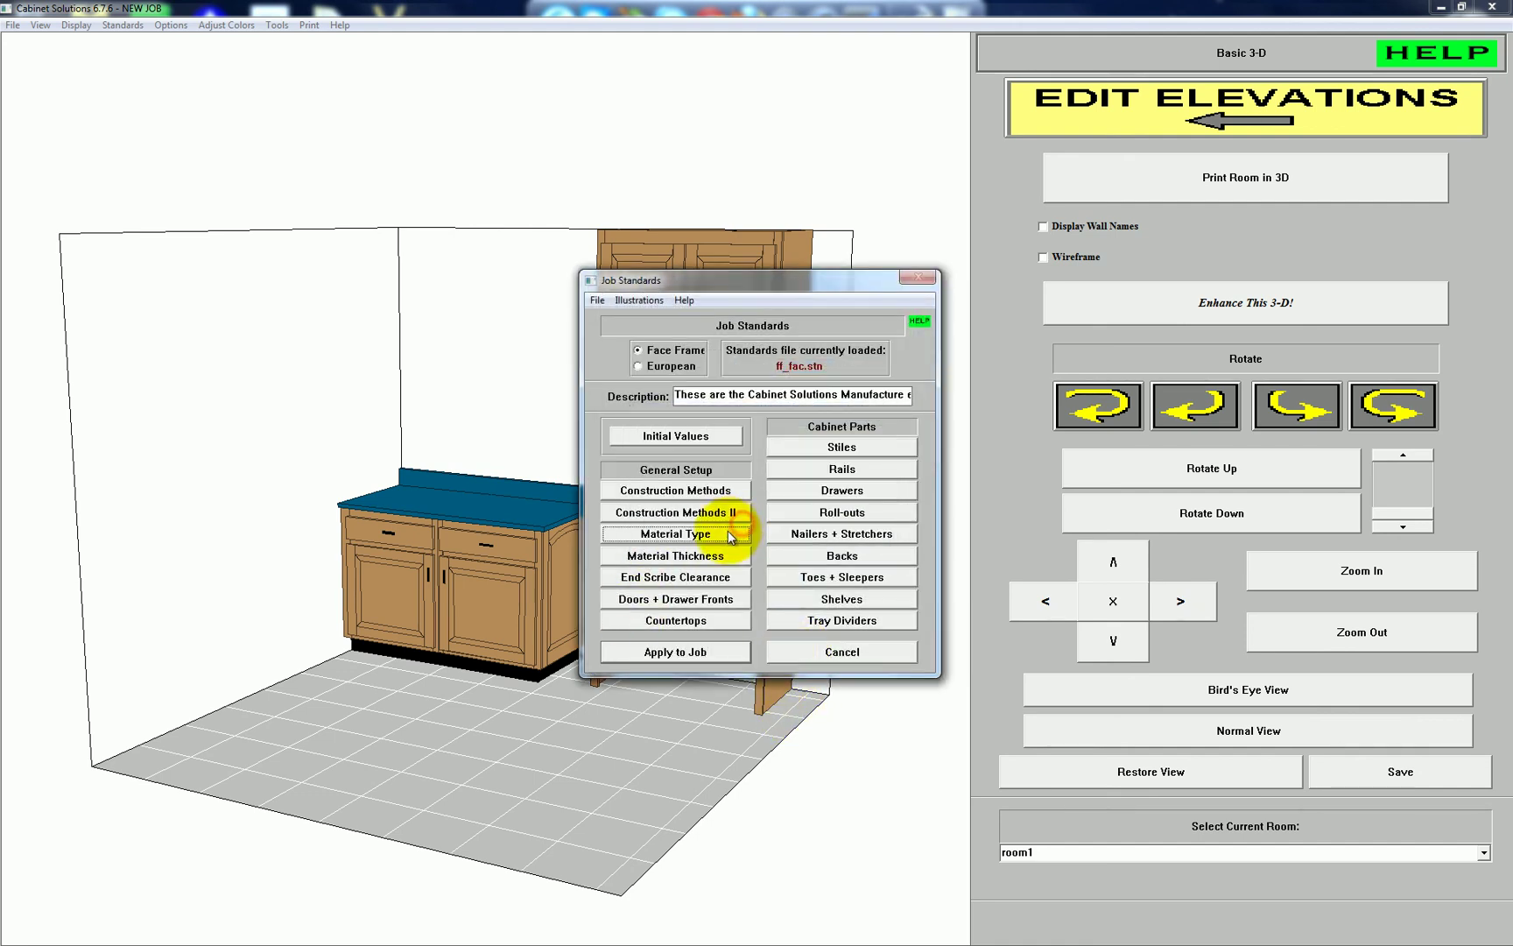
{"action": "left_click", "coordinate": [685, 557]}
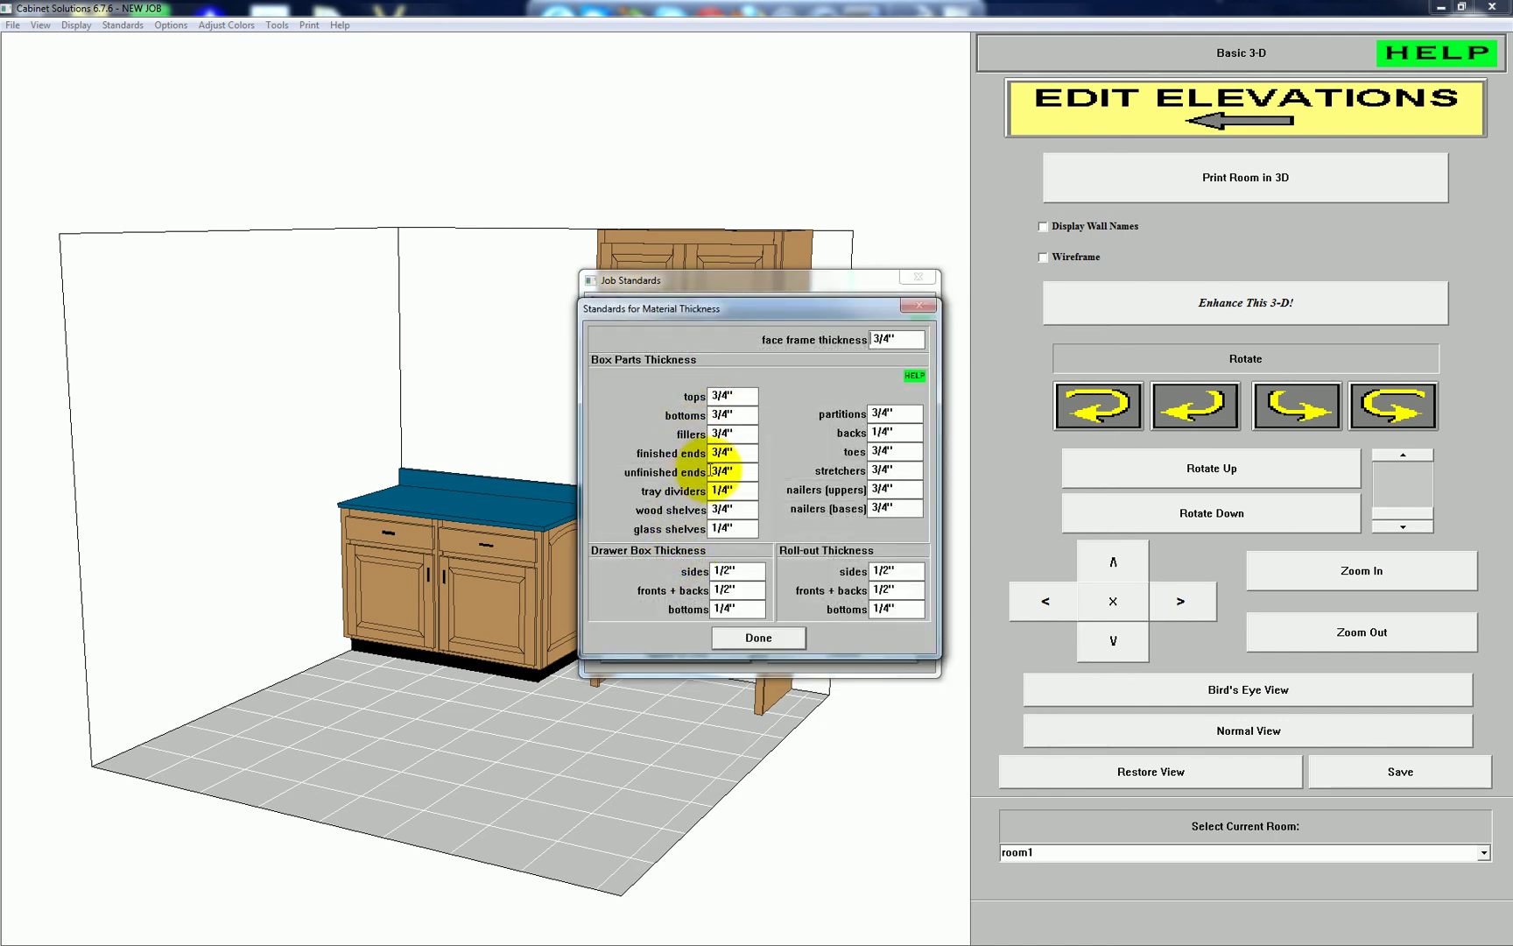
{"action": "left_click_drag", "start_coordinate": [745, 450], "coordinate": [692, 450]}
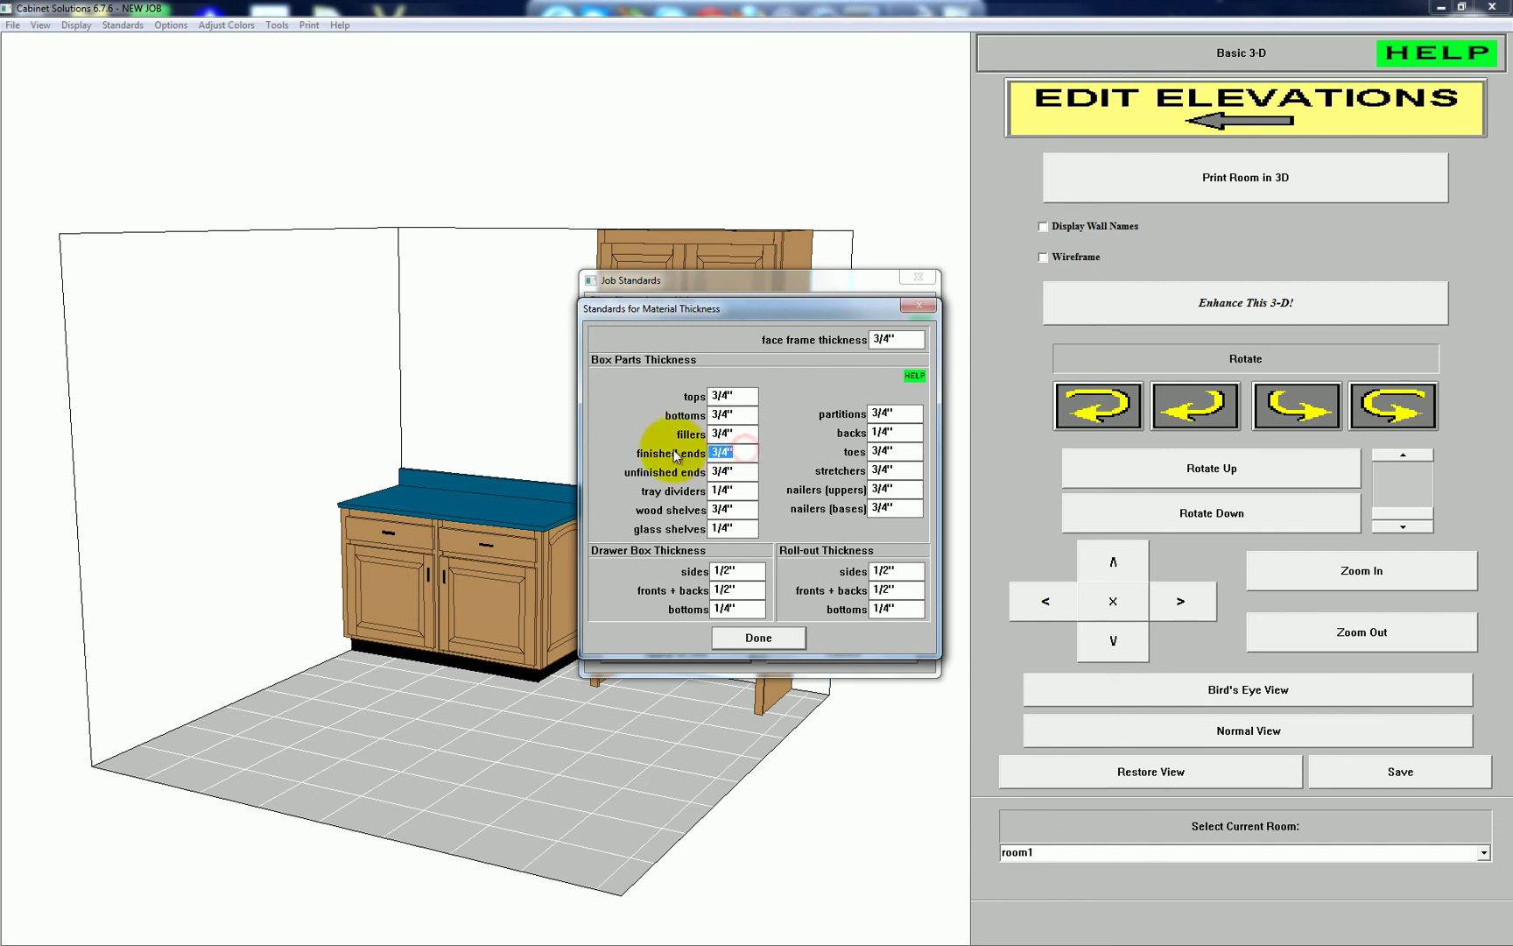
{"action": "left_click", "coordinate": [744, 472]}
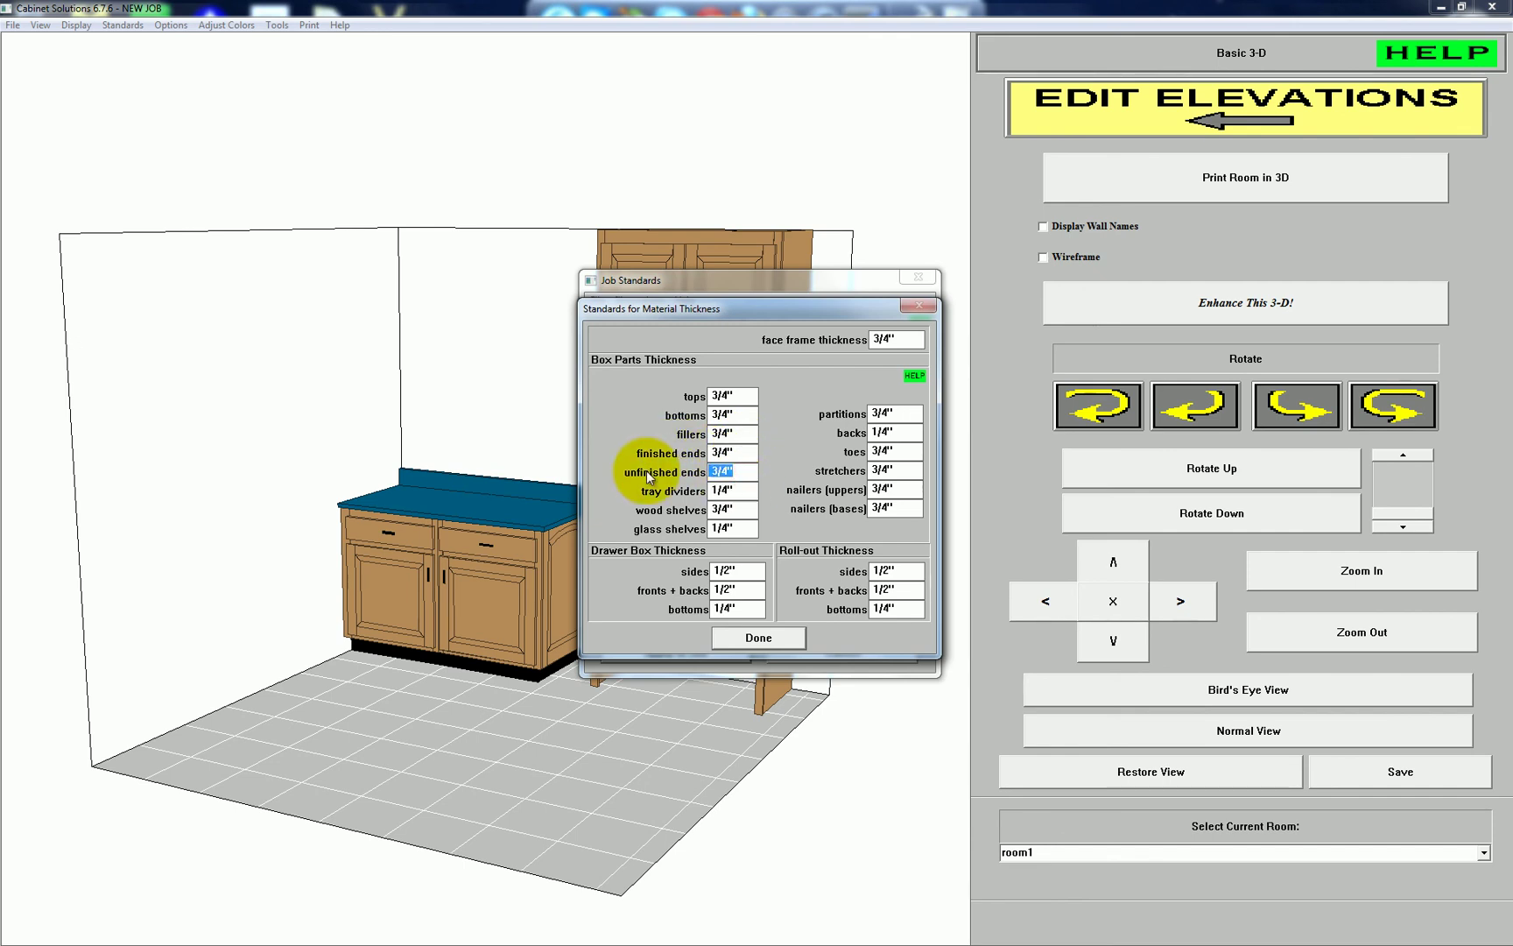
{"action": "left_click", "coordinate": [786, 642]}
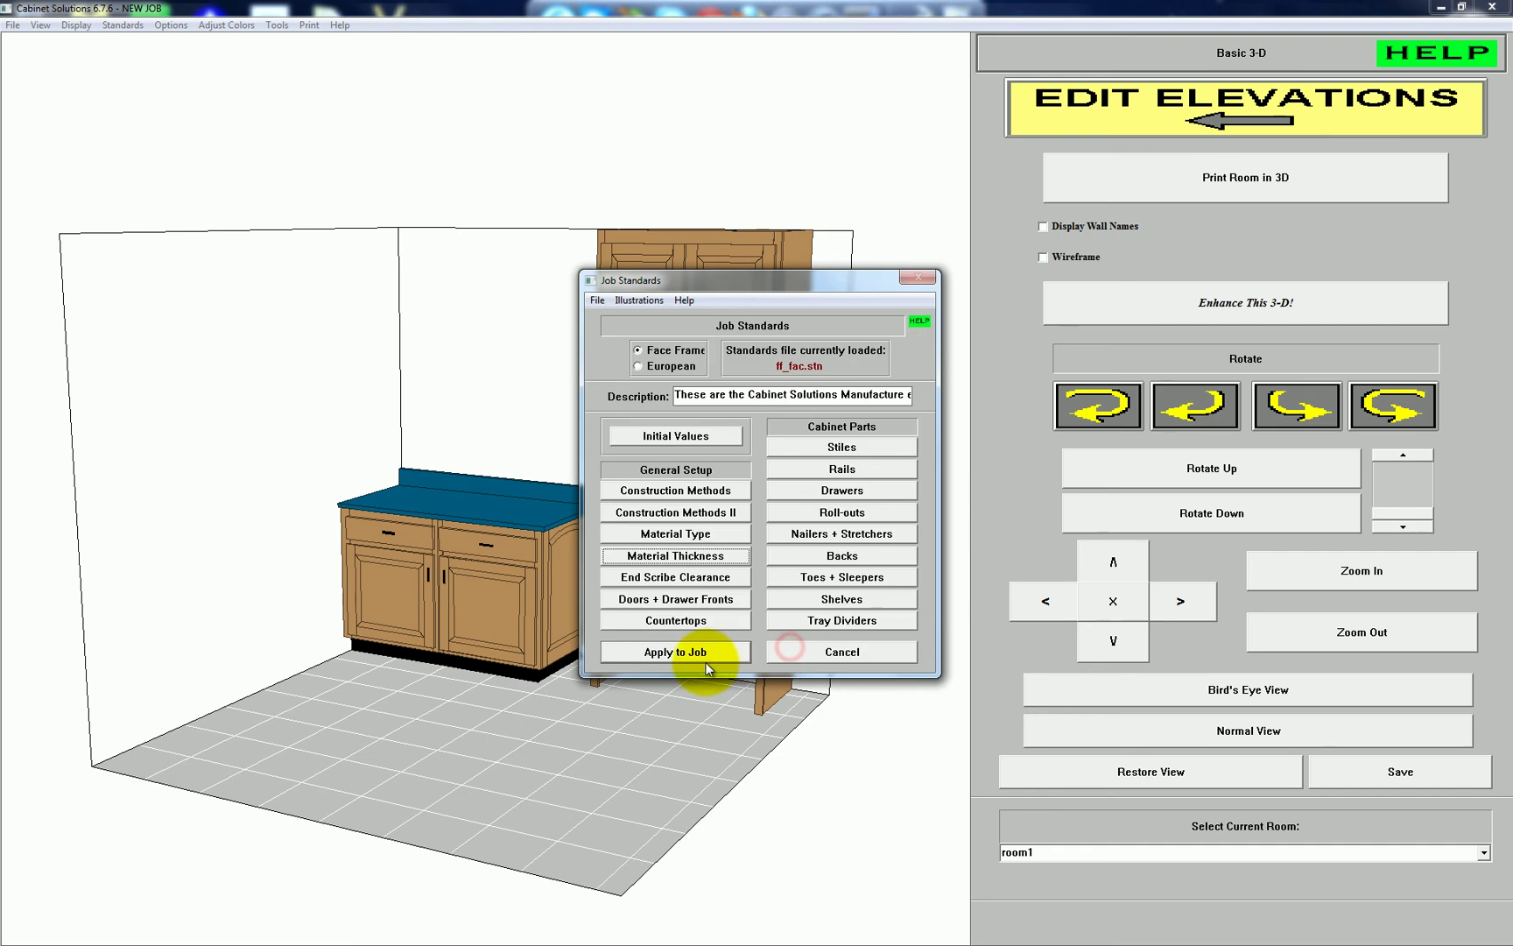
{"action": "left_click", "coordinate": [707, 653]}
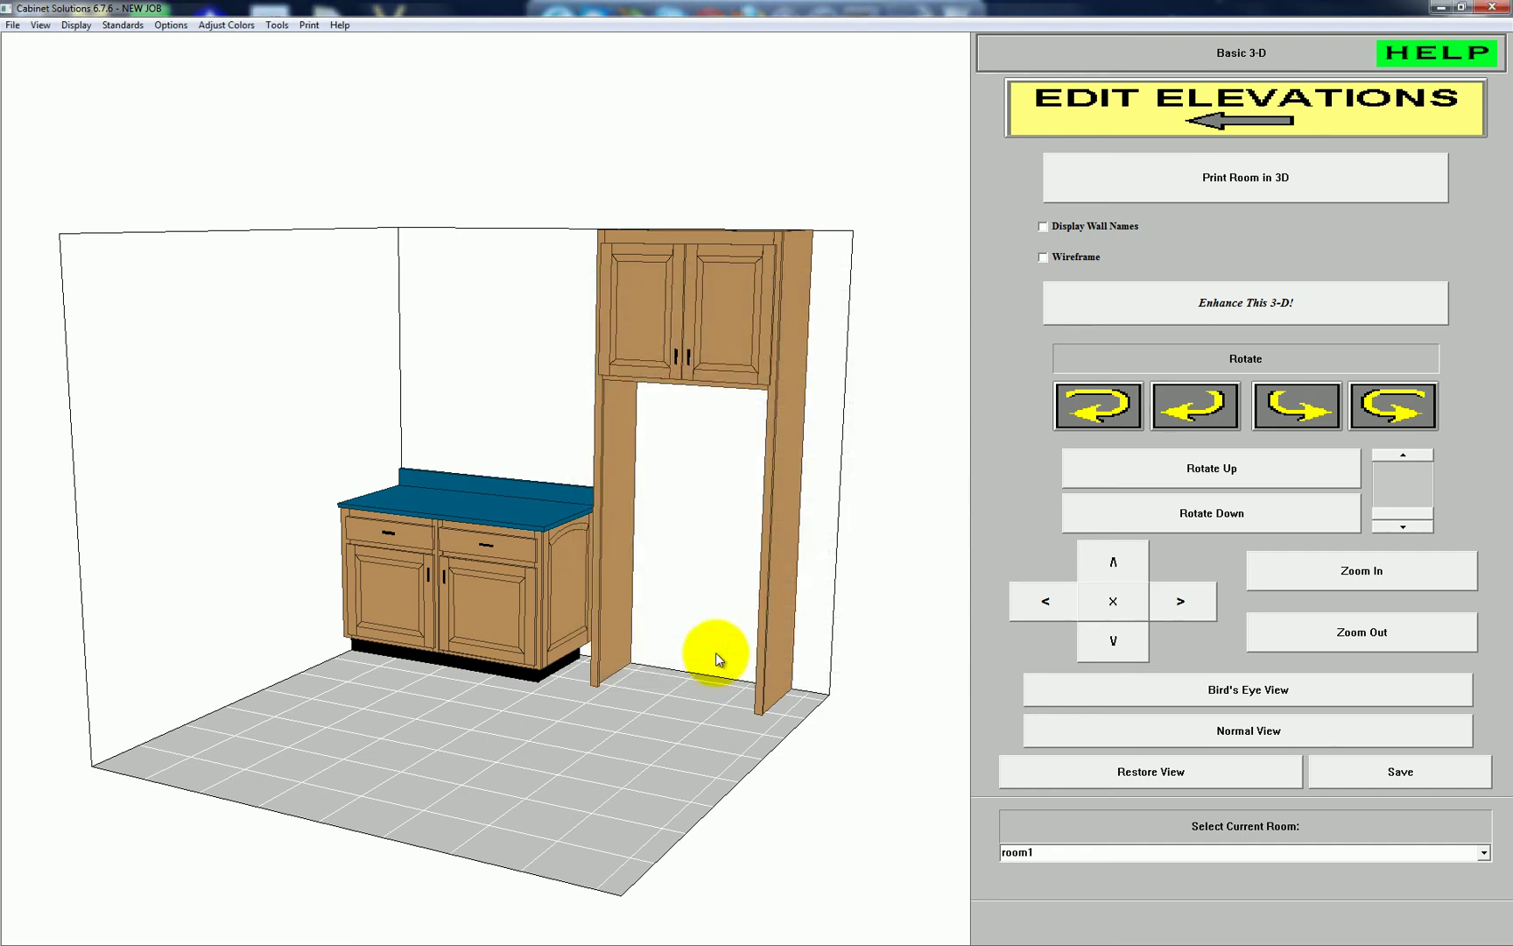